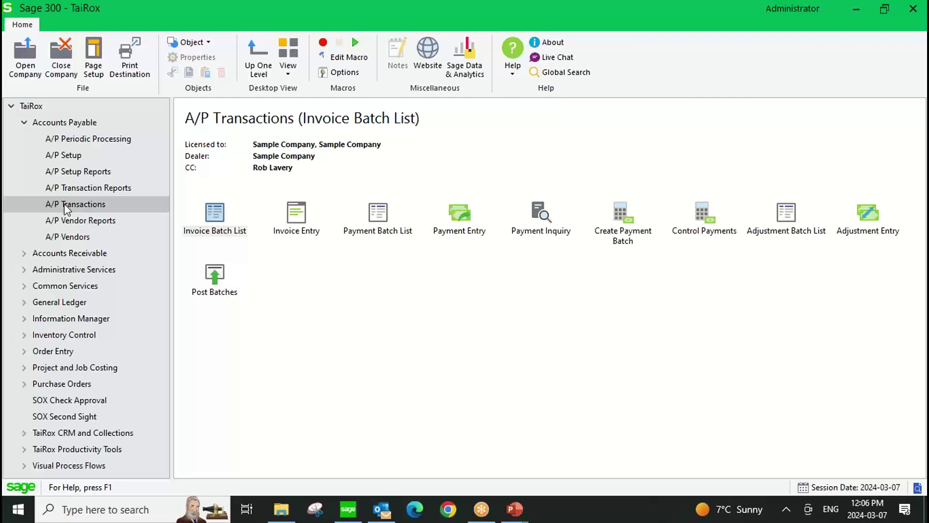
Select the Invoice Batch List task under A/P Transactions
left_click(223, 216)
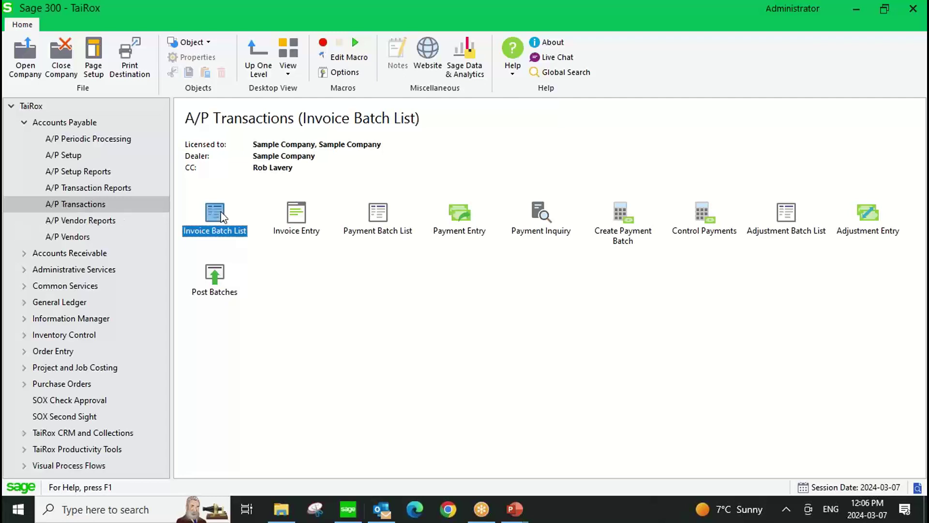
Open batch 75 (Webinar March 7, 2024) in A/P Invoice Entry, shifting it and the attachment panel left
double_click(216, 224)
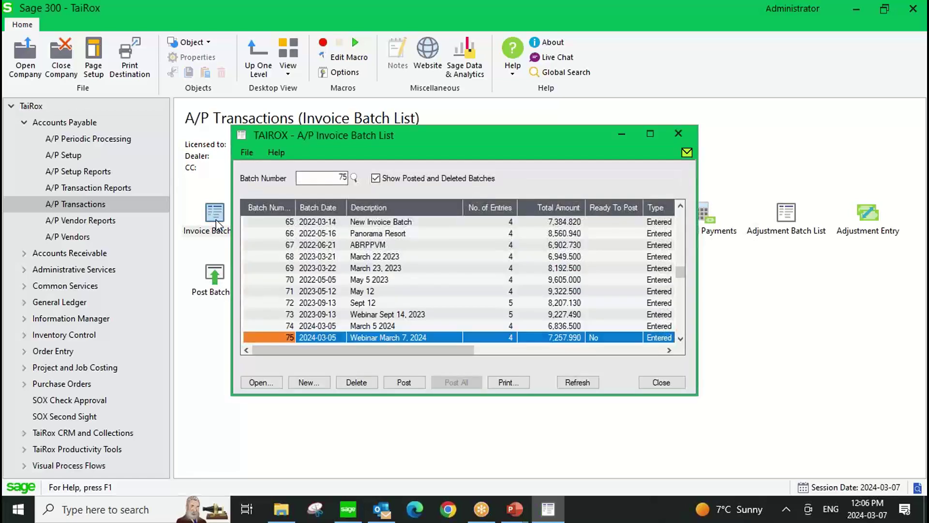
left_click(385, 339)
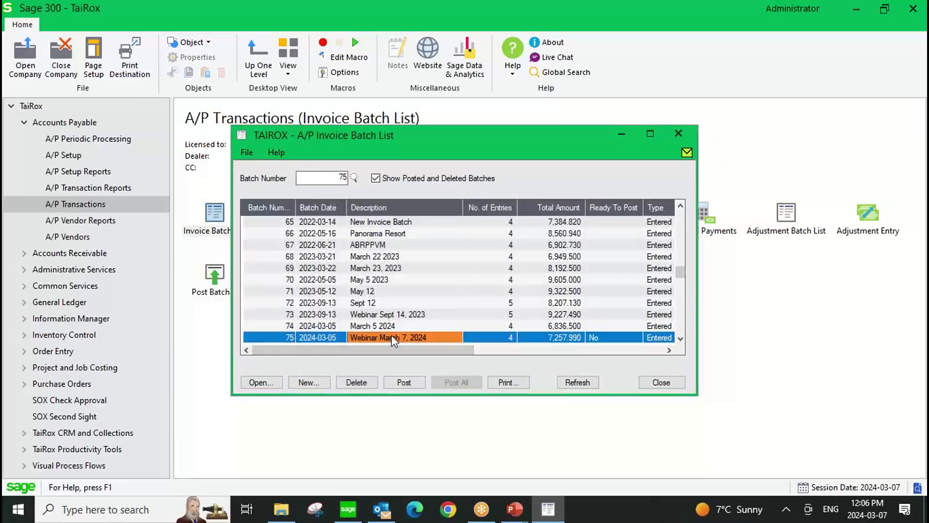
double_click(417, 337)
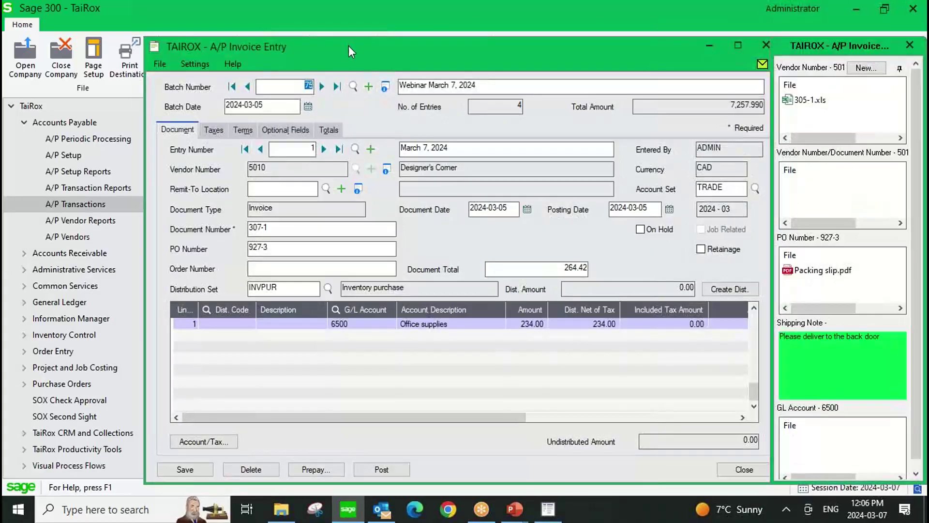
left_click_drag(349, 46, 328, 56)
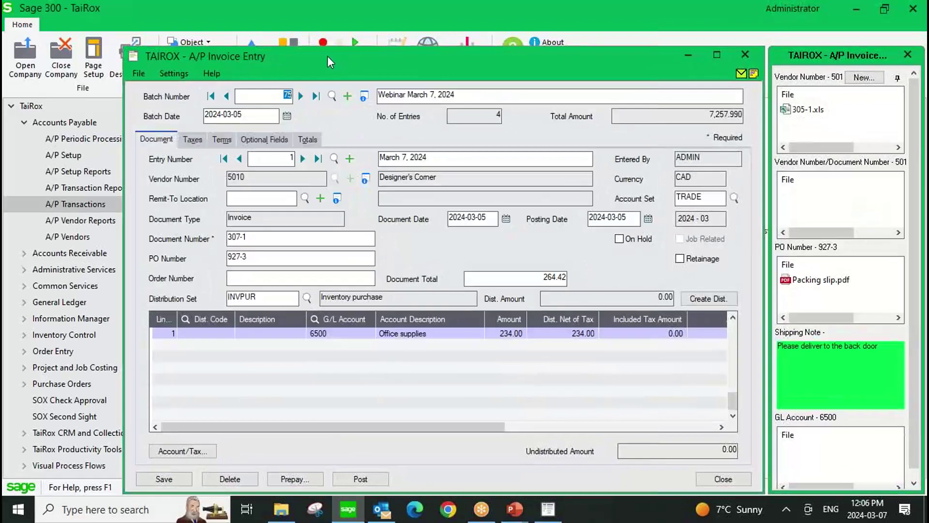
mouse_move(800, 124)
mouse_move(813, 218)
left_click_drag(661, 62, 588, 56)
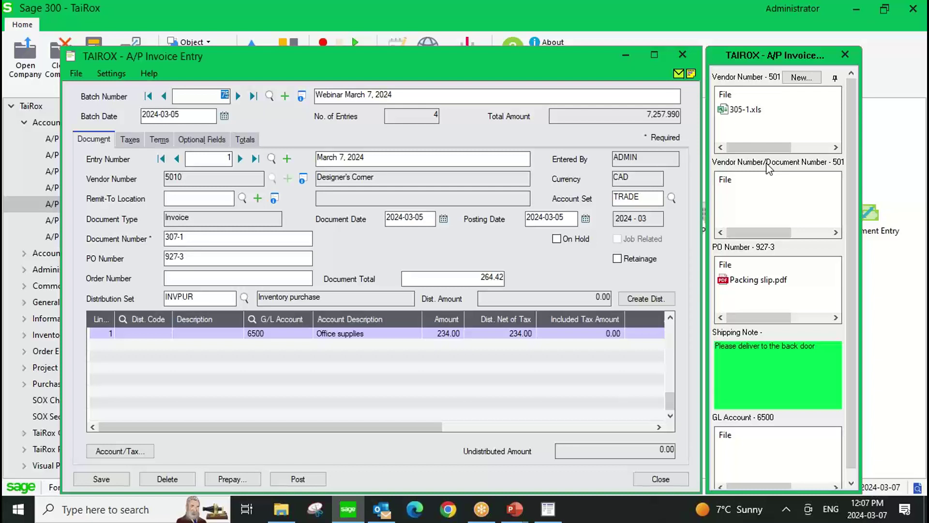
right_click(779, 179)
key("Escape")
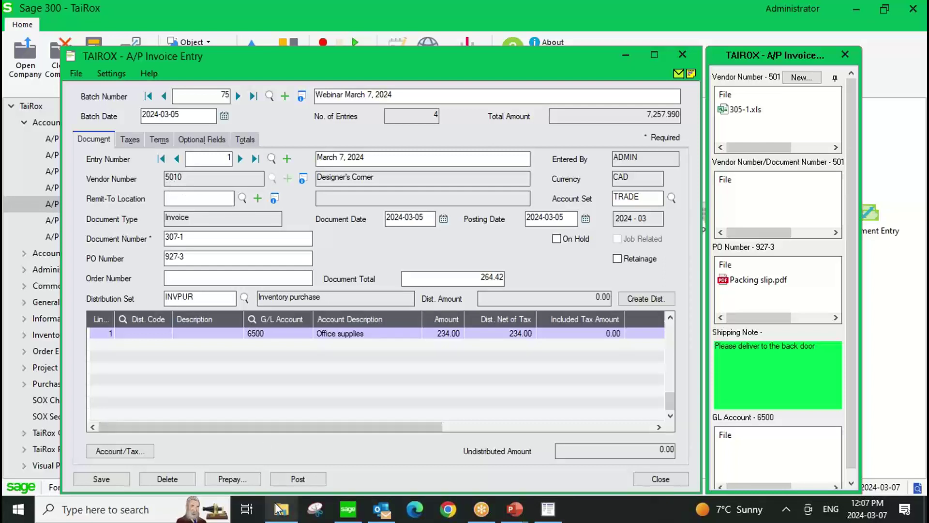
Restore File Explorer to a smaller window alongside the invoice entry screen
left_click(277, 503)
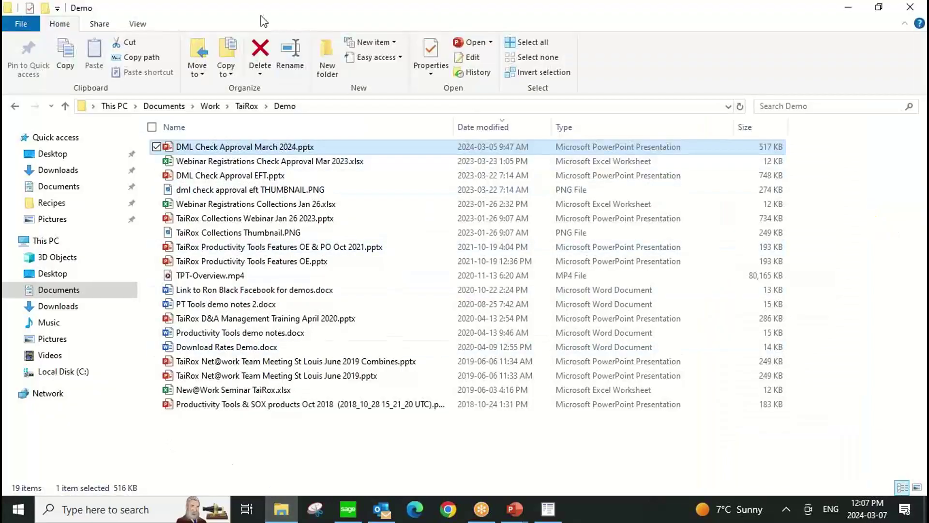
double_click(255, 12)
left_click(705, 73)
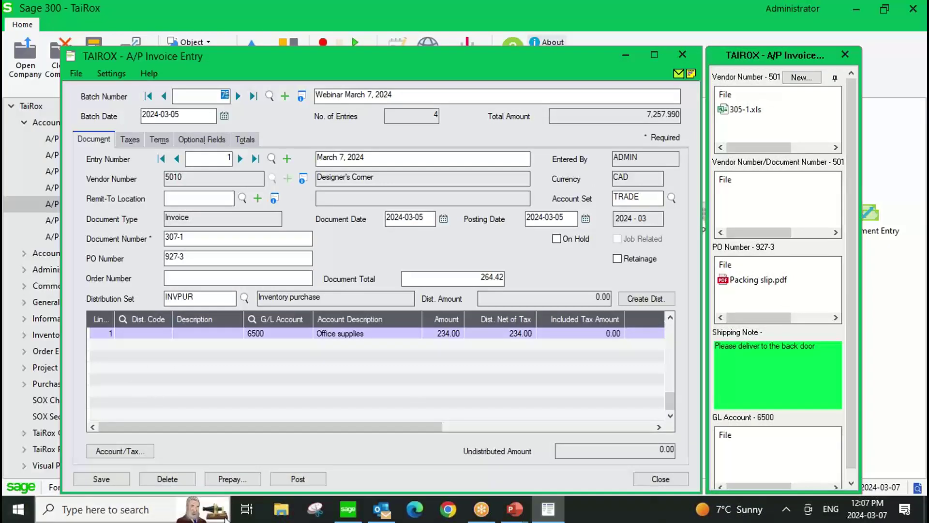
left_click(281, 511)
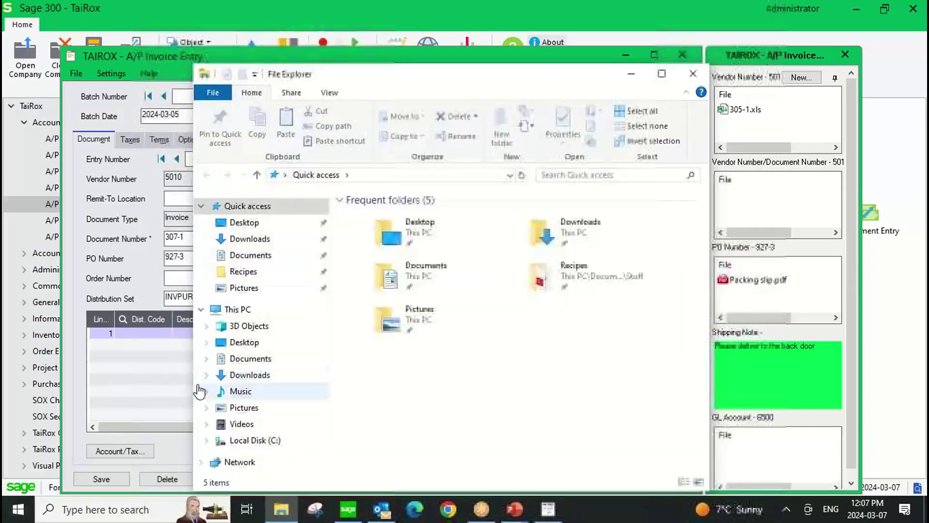
Browse to C:\Orchid\Documents\AP Documents and confirm vendor folder 5010 contains 305-1.xls
left_click(248, 441)
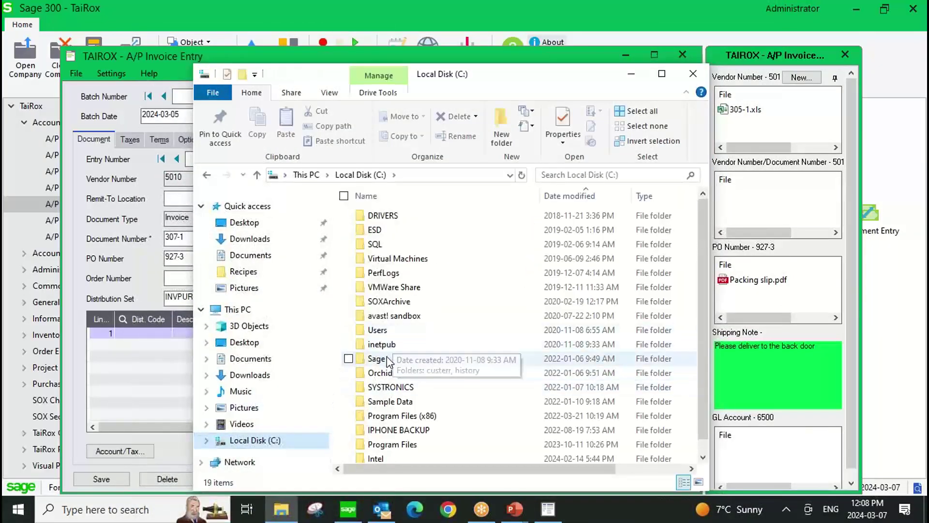
double_click(385, 374)
double_click(368, 217)
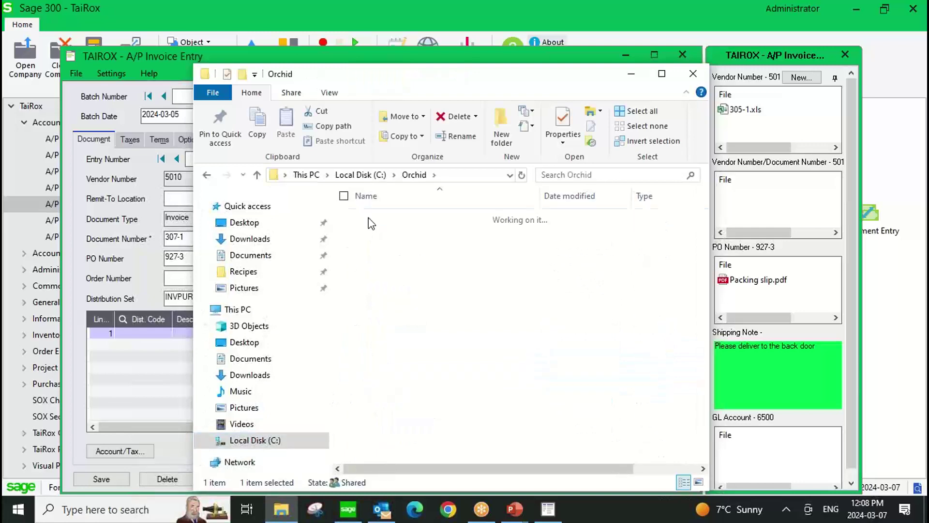
double_click(393, 216)
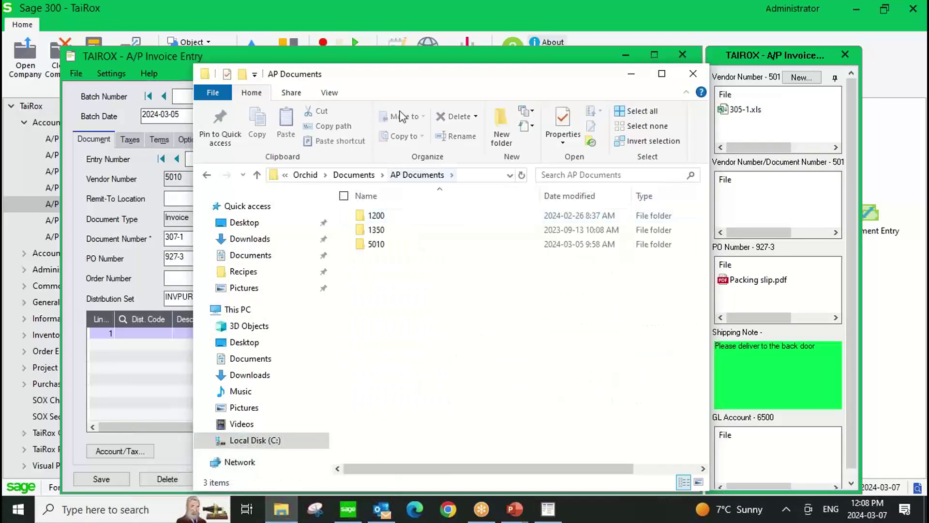
left_click_drag(402, 83, 380, 77)
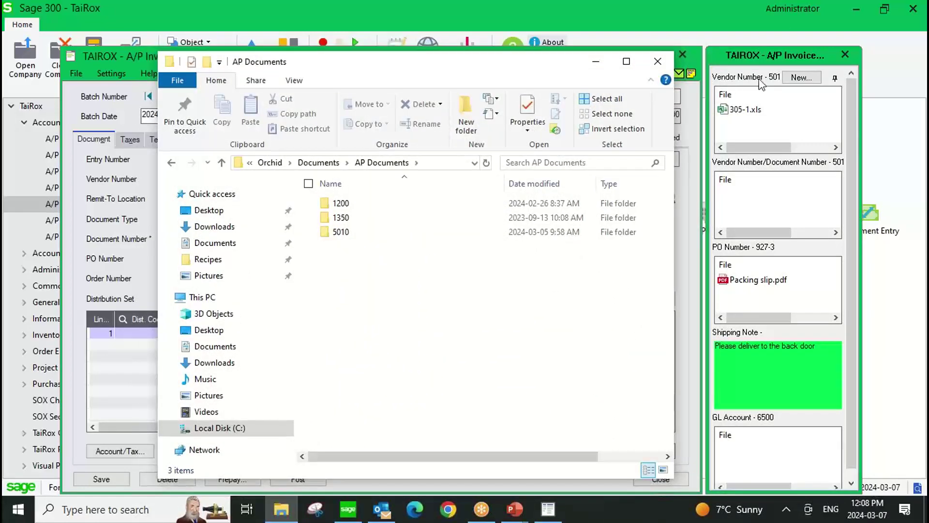
double_click(342, 234)
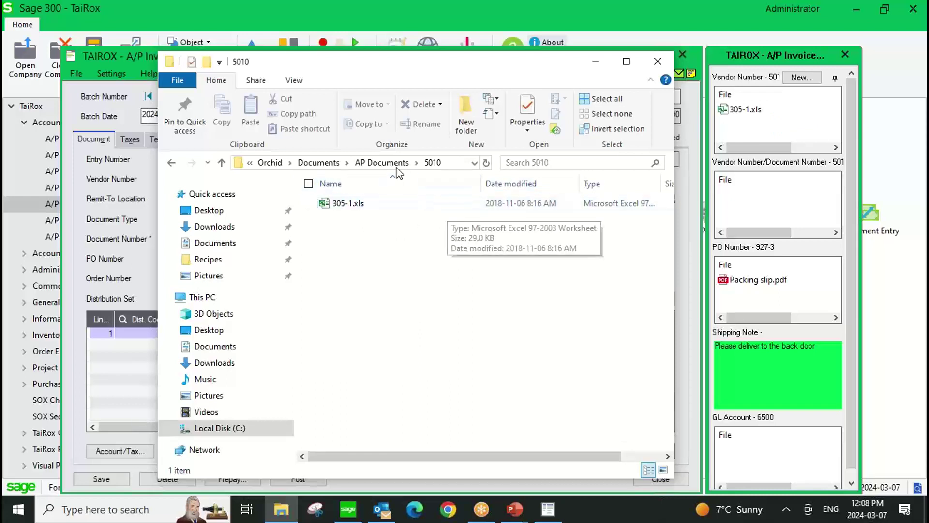
left_click(382, 163)
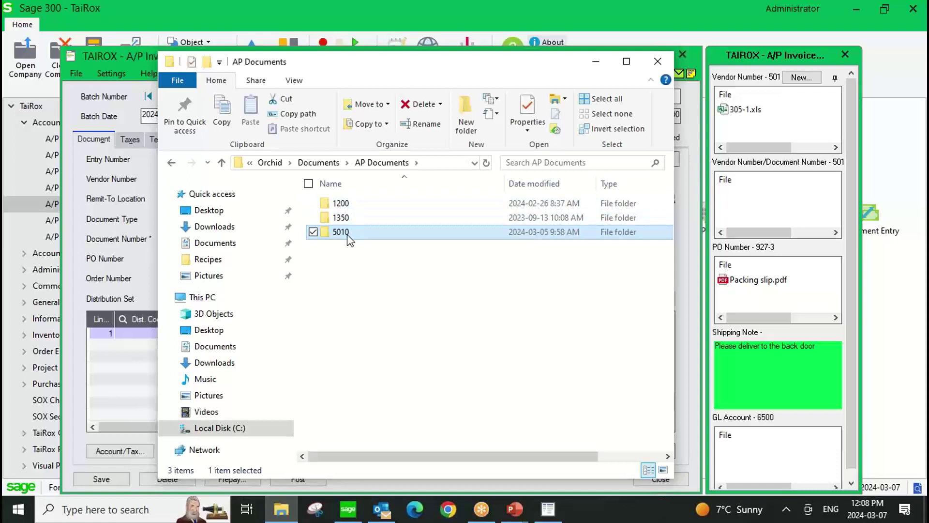
left_click(658, 61)
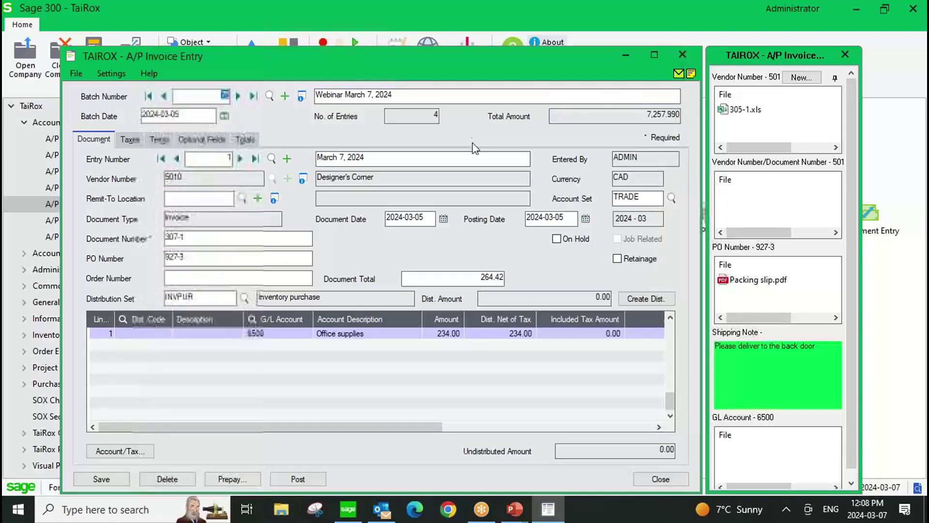
Move to entry 2 (vendor 7200, invoice 307-2) and attach Invoice.xls to the vendor's documents
left_click(240, 160)
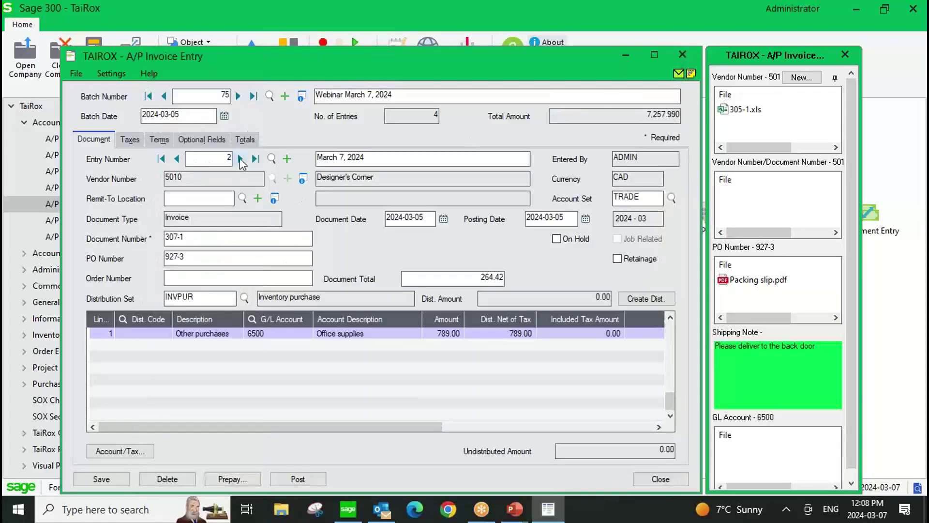
left_click(241, 160)
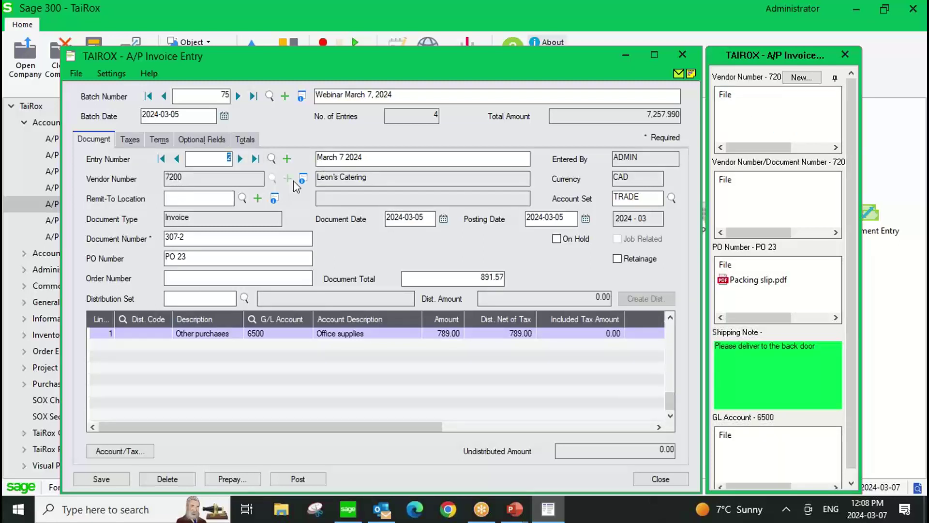
mouse_move(737, 113)
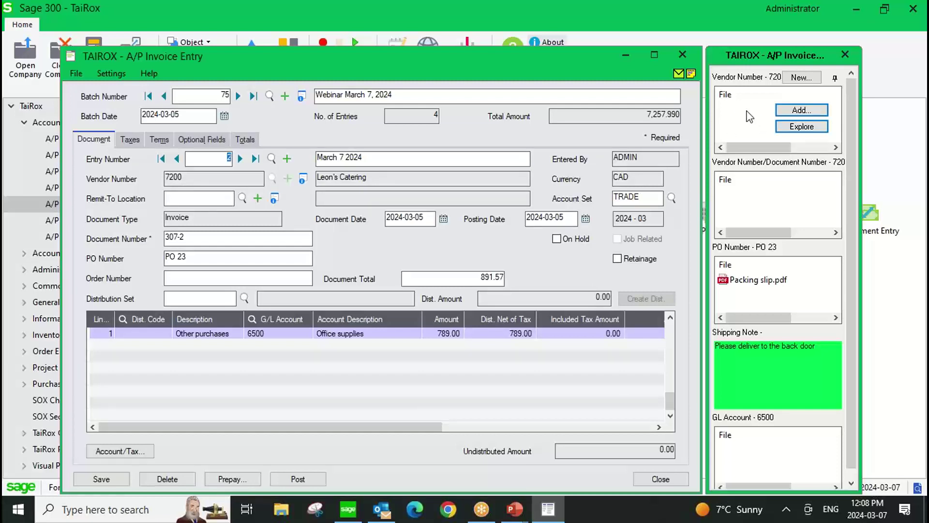
left_click(808, 111)
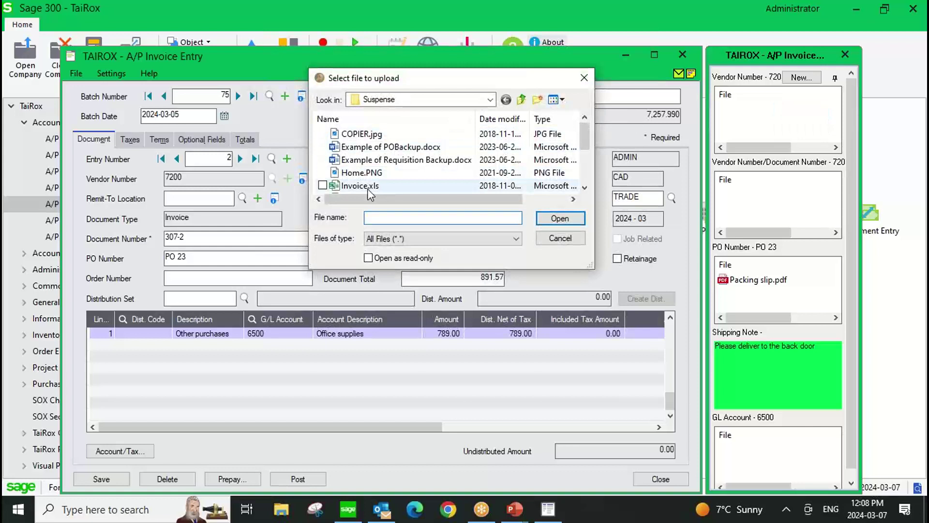
scroll(368, 188, "down", 2)
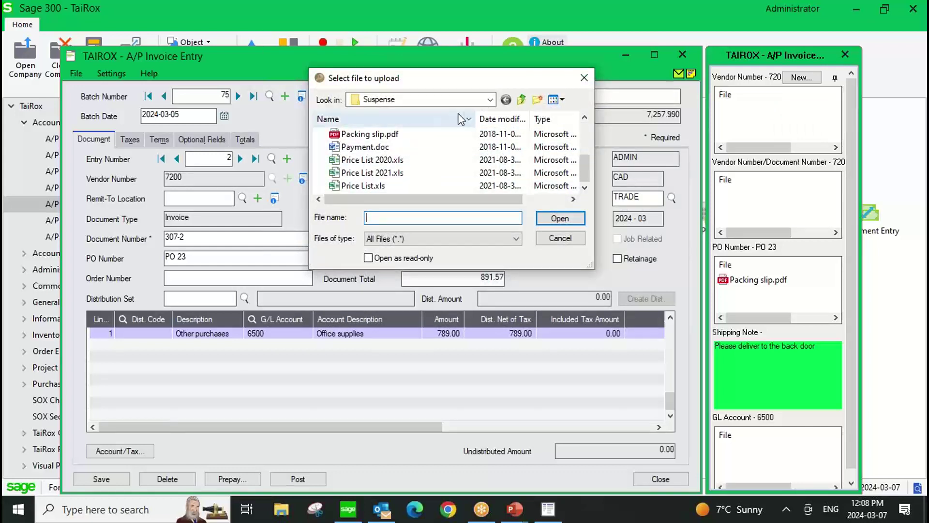
scroll(446, 140, "up", 2)
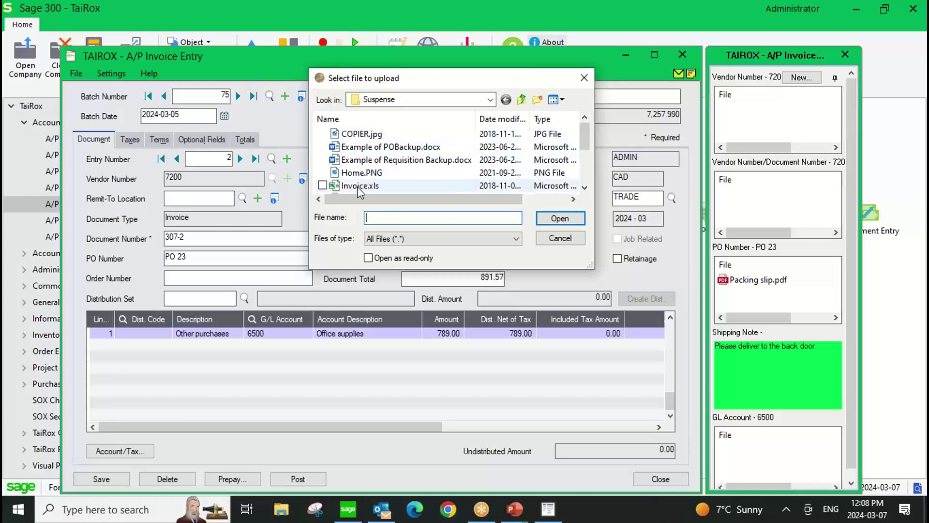
left_click_drag(357, 187, 733, 113)
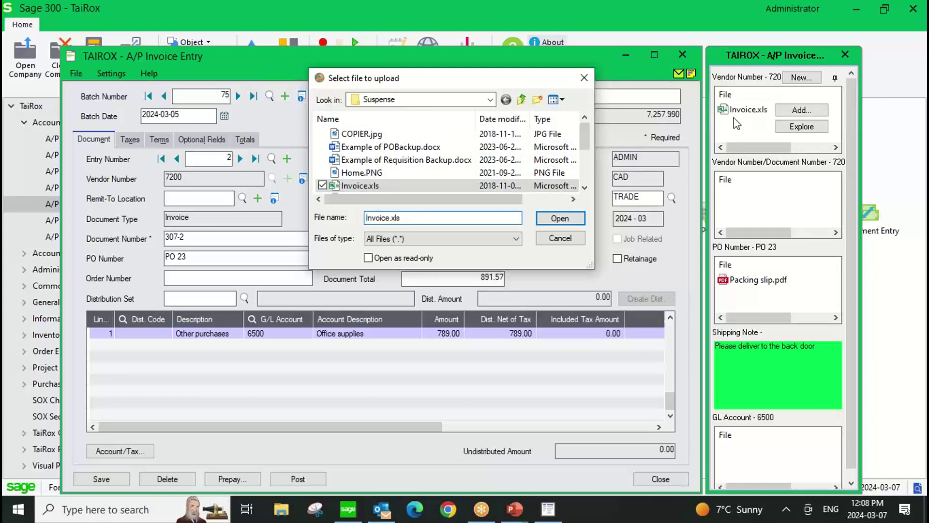
left_click(584, 78)
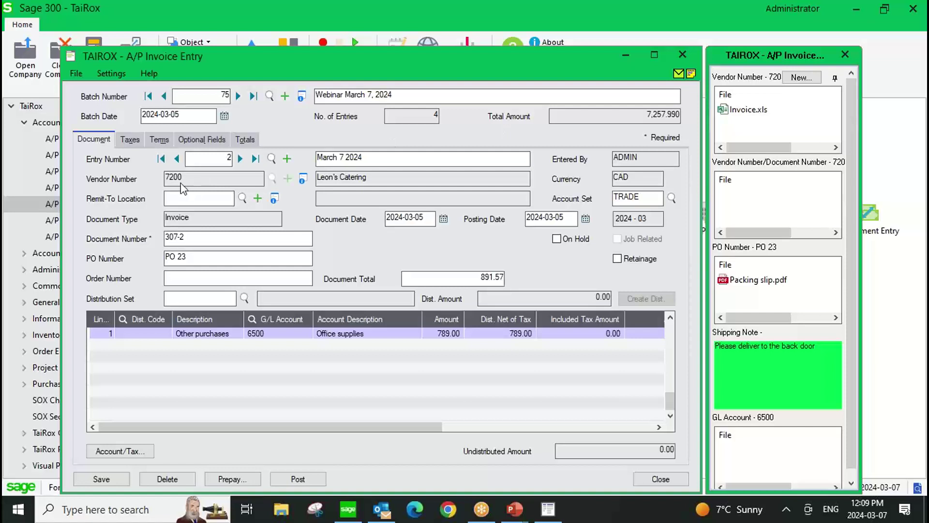
mouse_move(729, 131)
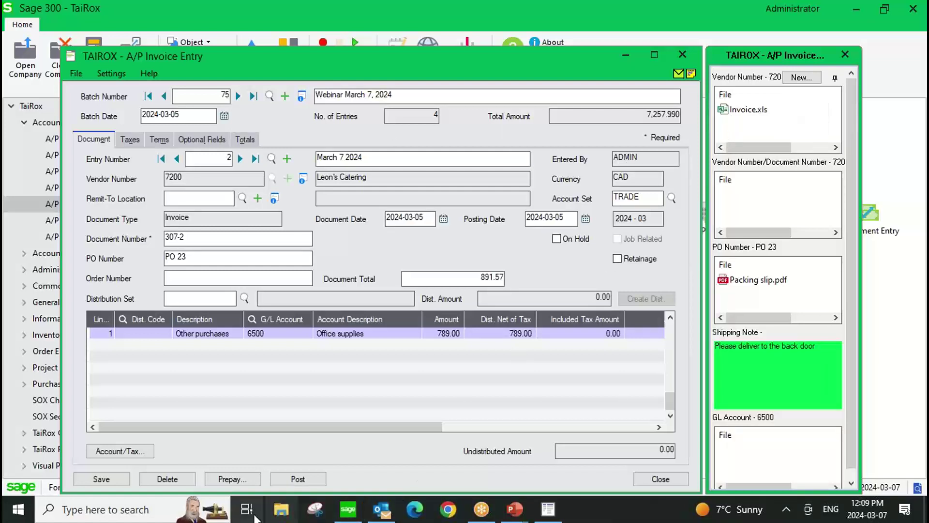
left_click(283, 511)
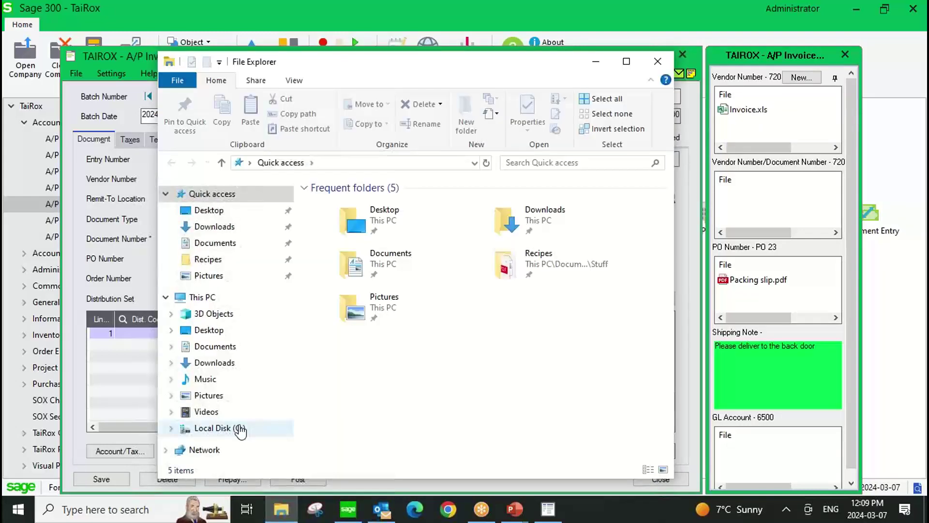
left_click(227, 428)
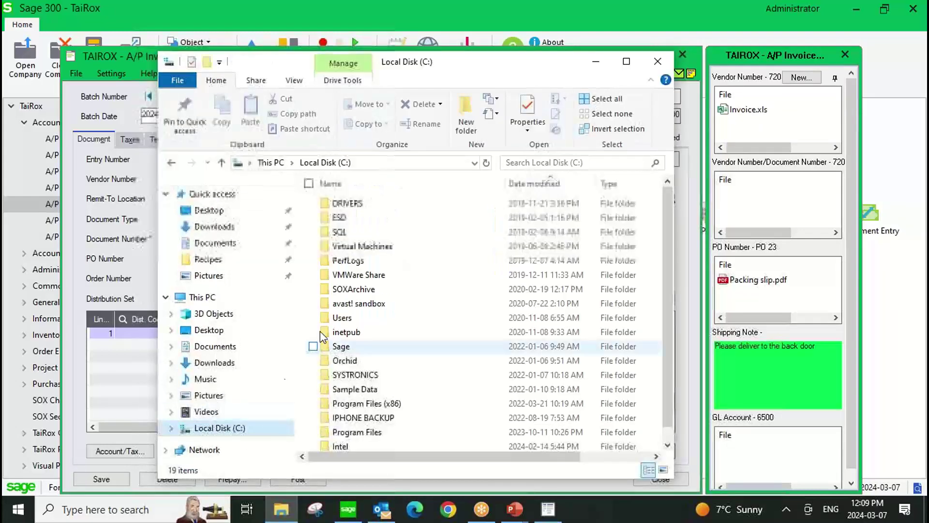
double_click(351, 361)
left_click(364, 207)
double_click(364, 207)
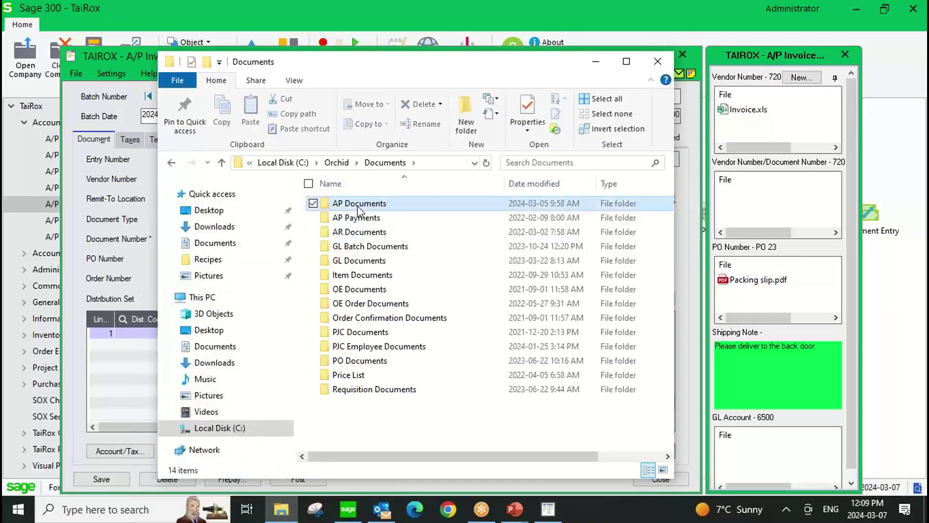
double_click(364, 206)
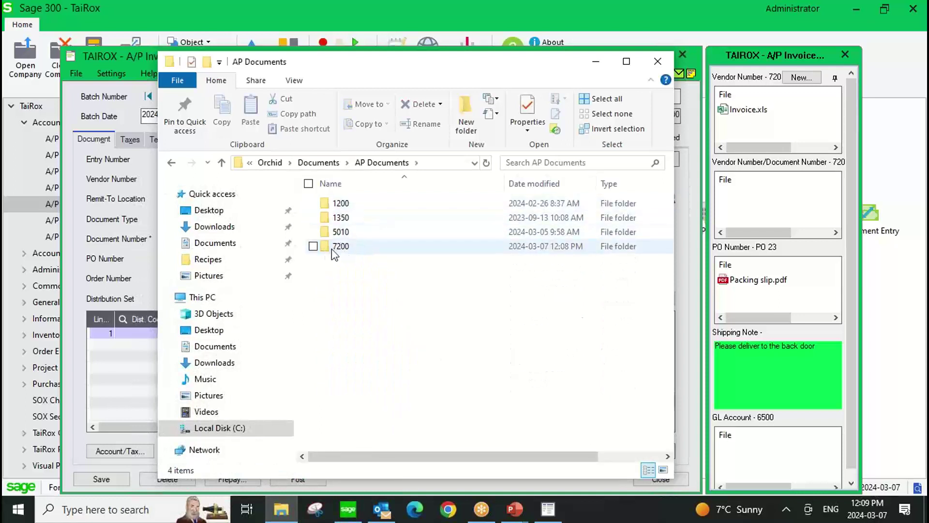
double_click(341, 246)
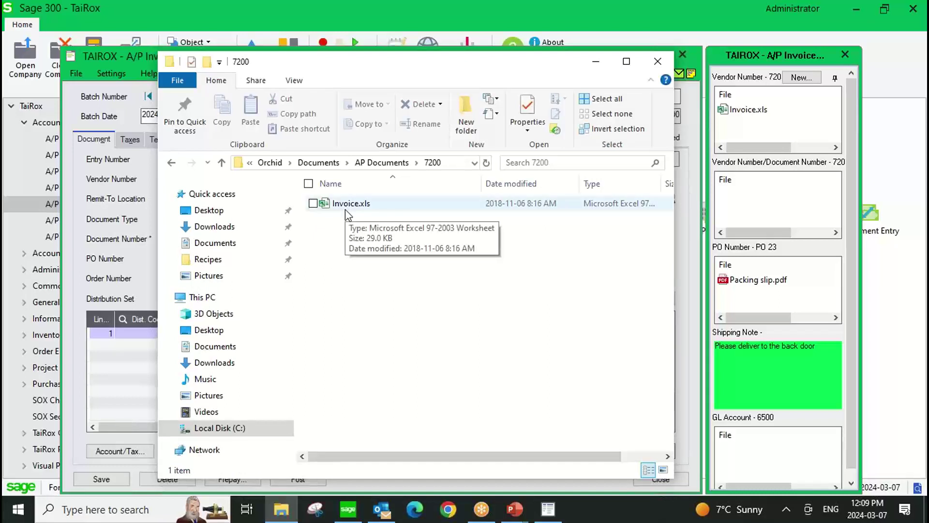
left_click(657, 62)
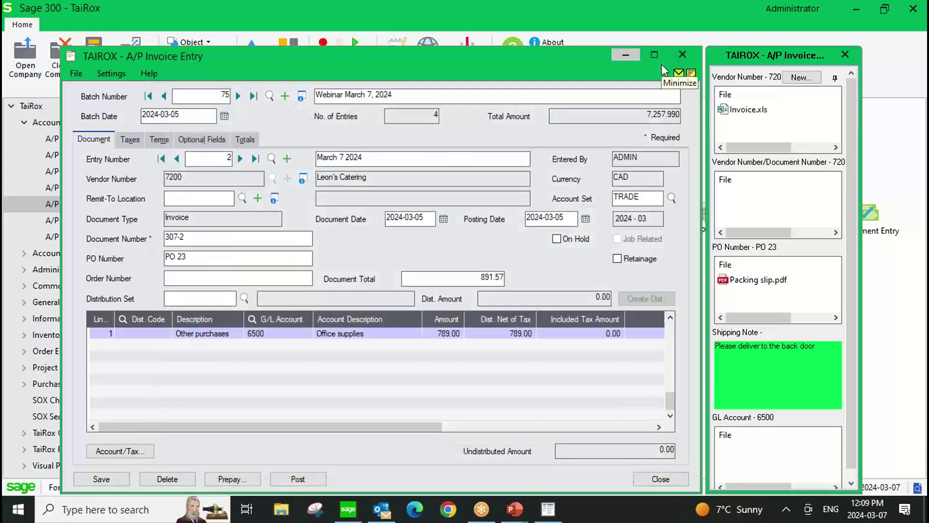
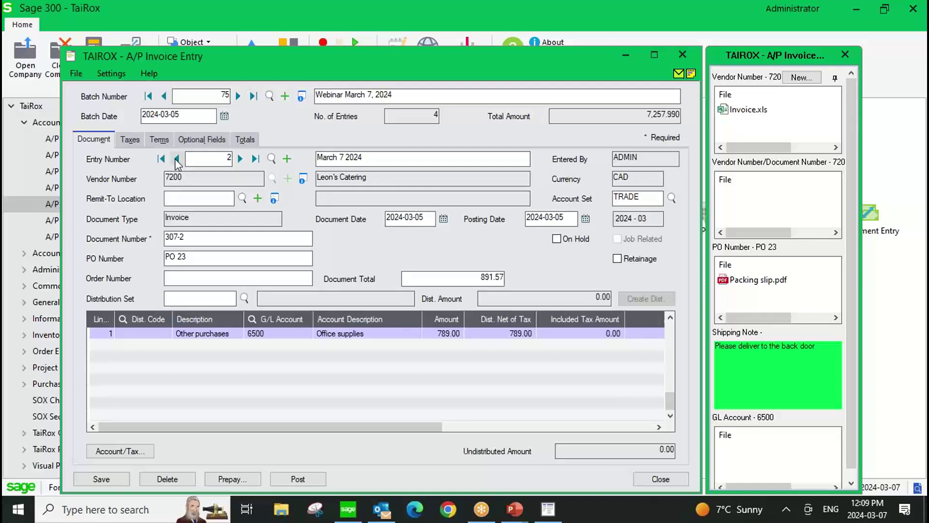
Step back from entry 307-2 to entry 1 in batch 75's A/P invoice entry
left_click(176, 159)
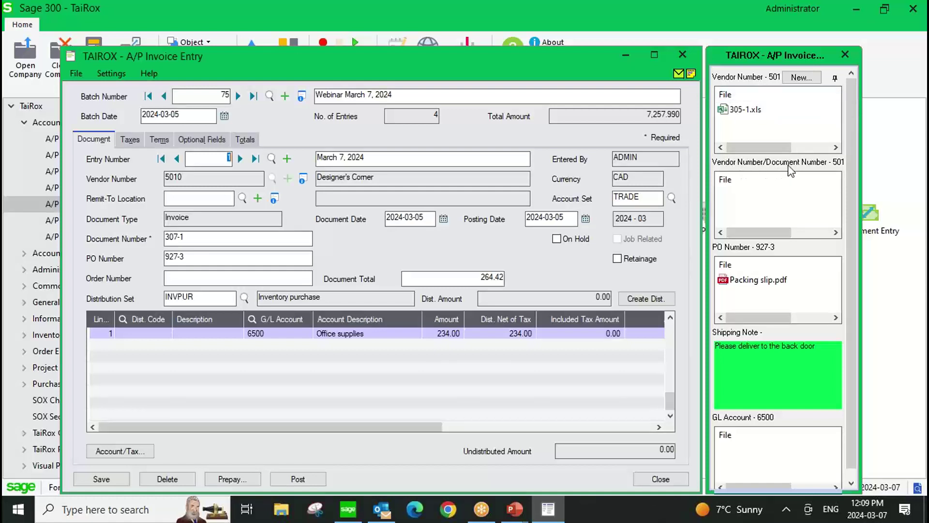
mouse_move(775, 176)
mouse_move(726, 204)
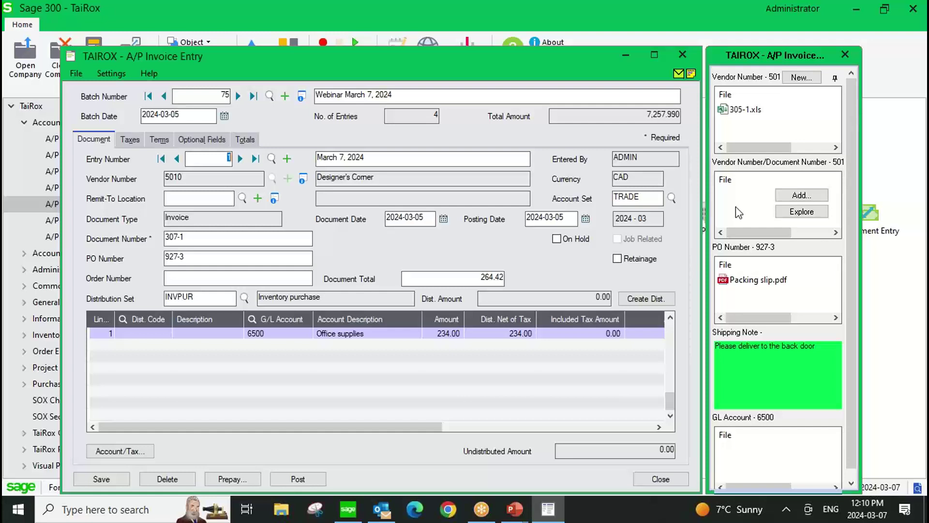
Attach Invoice.xls to invoice 307-1 so it appears as 307-1.xls in the document box
left_click(817, 196)
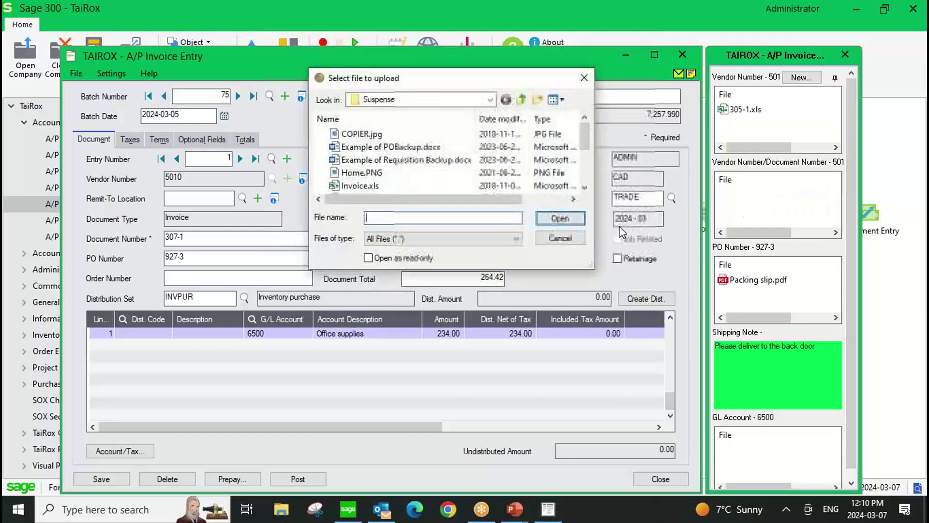
left_click_drag(353, 185, 744, 205)
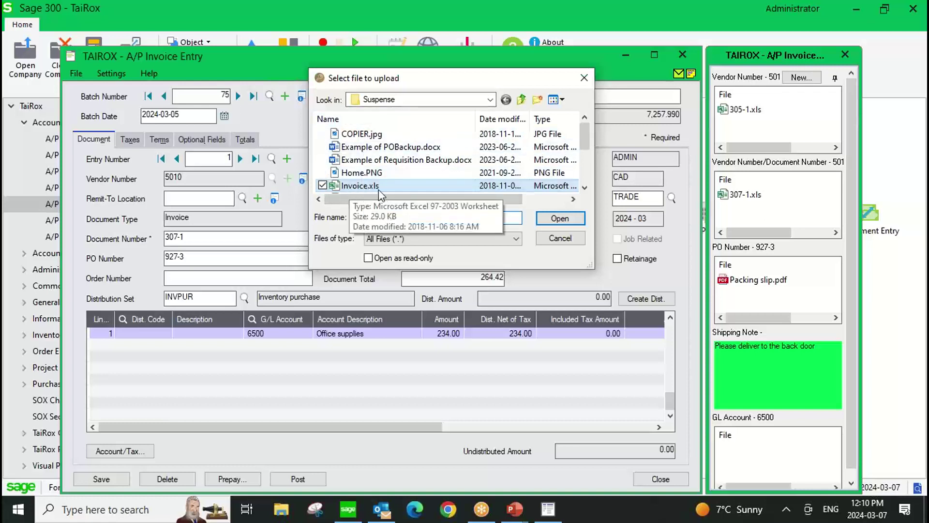
mouse_move(741, 208)
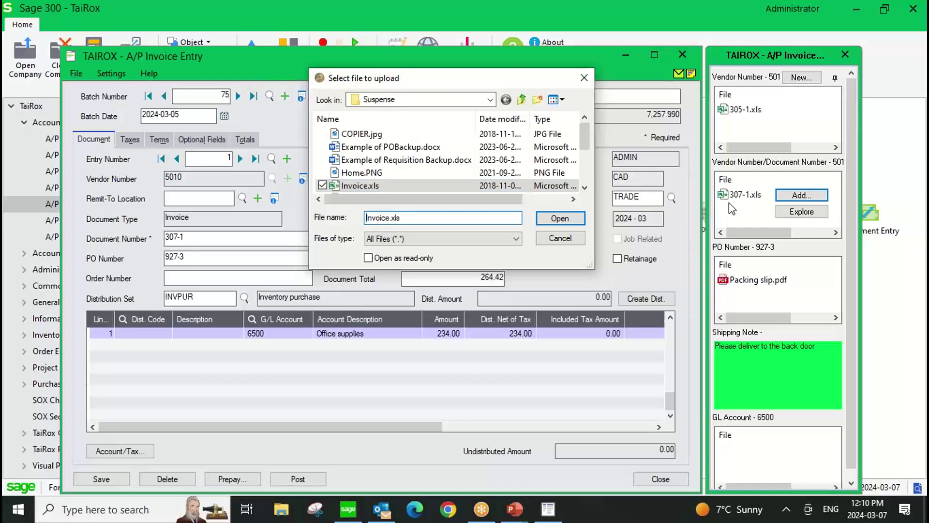
left_click(560, 238)
mouse_move(740, 207)
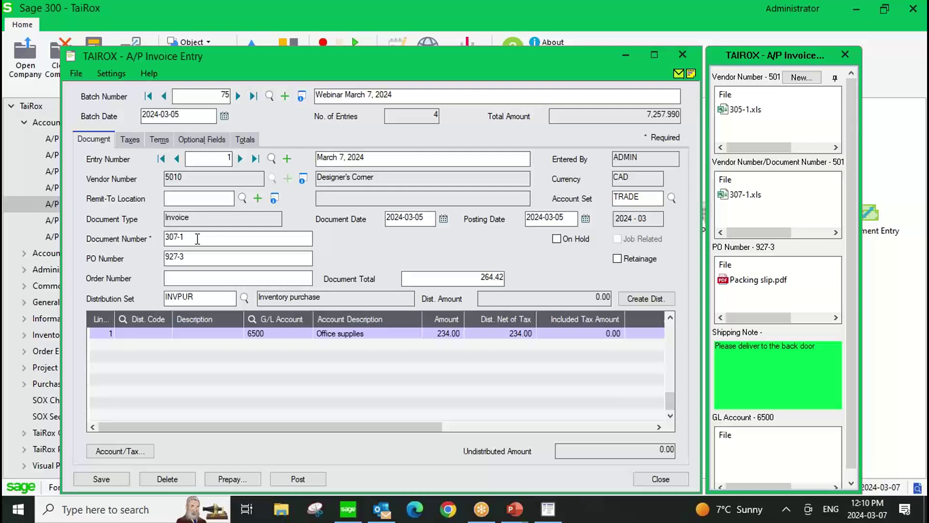
mouse_move(746, 225)
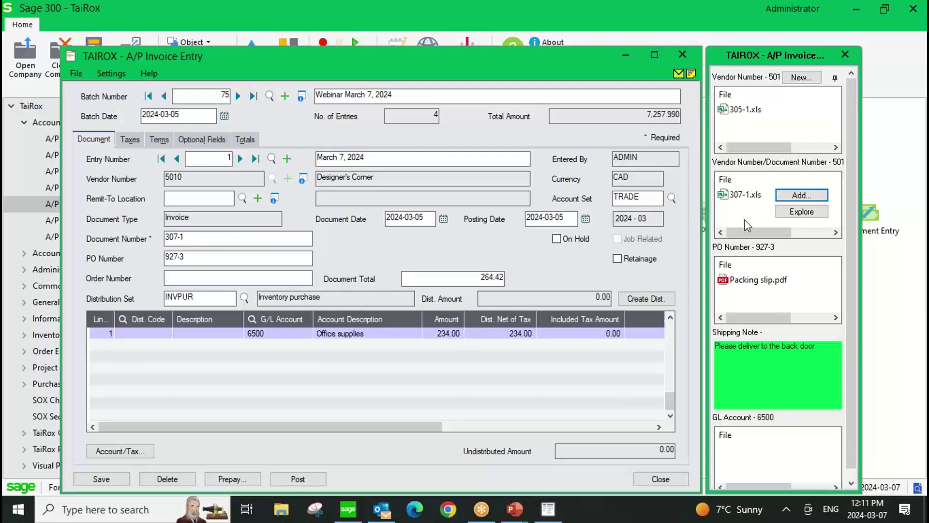
Attach Invoice.xls a second time, keeping both copies with the duplicate saved as 307-1-1.xls
left_click(801, 195)
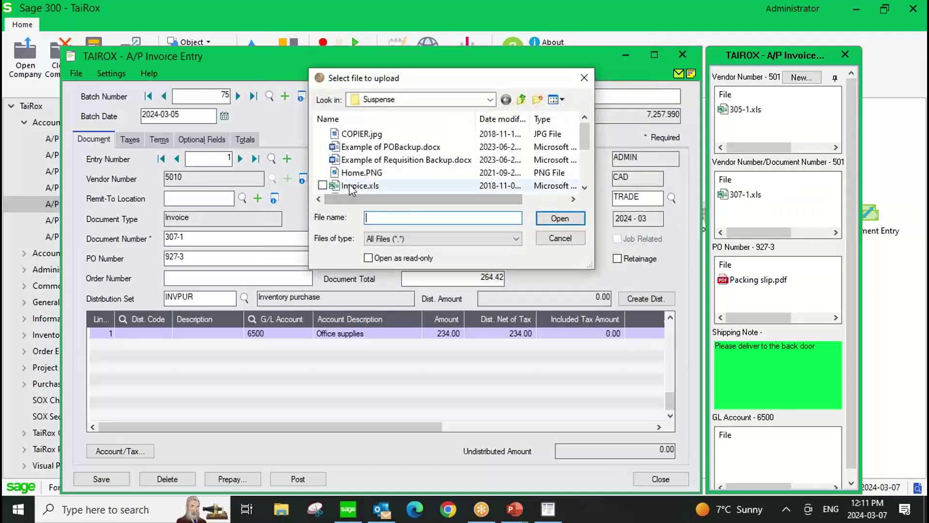
left_click_drag(349, 191, 737, 210)
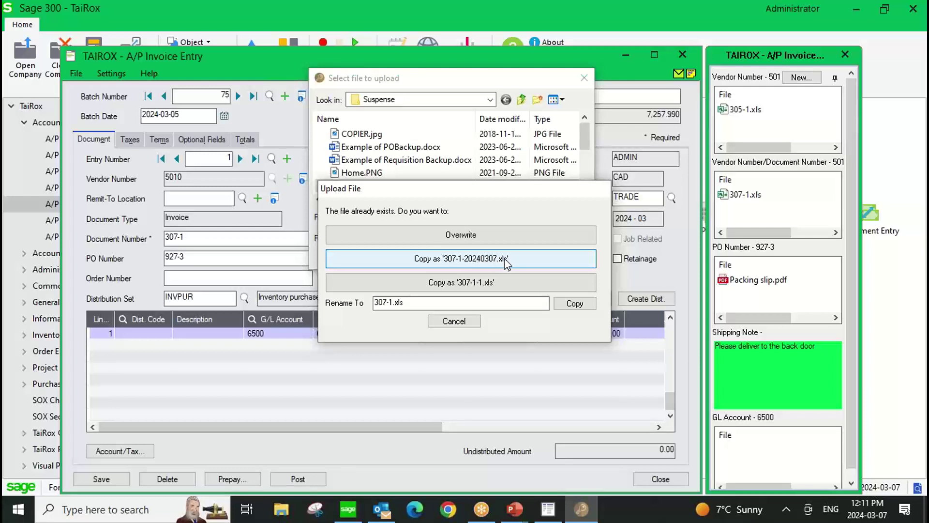
left_click(505, 282)
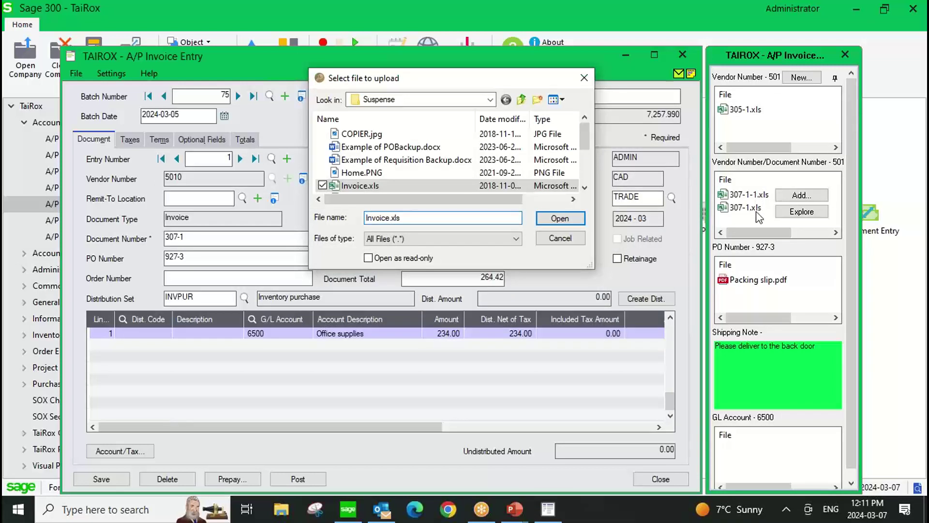
left_click(573, 237)
mouse_move(740, 209)
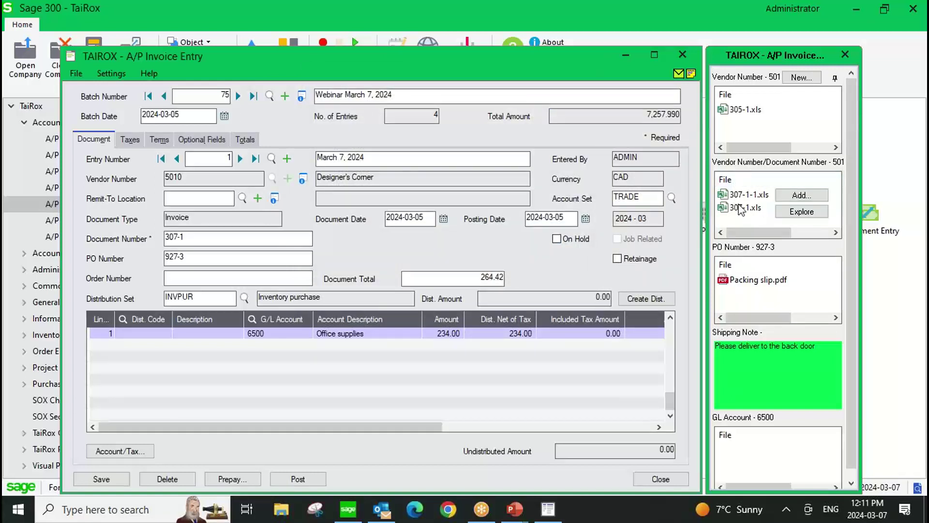
scroll(852, 183, "down", 1)
scroll(848, 181, "up", 1)
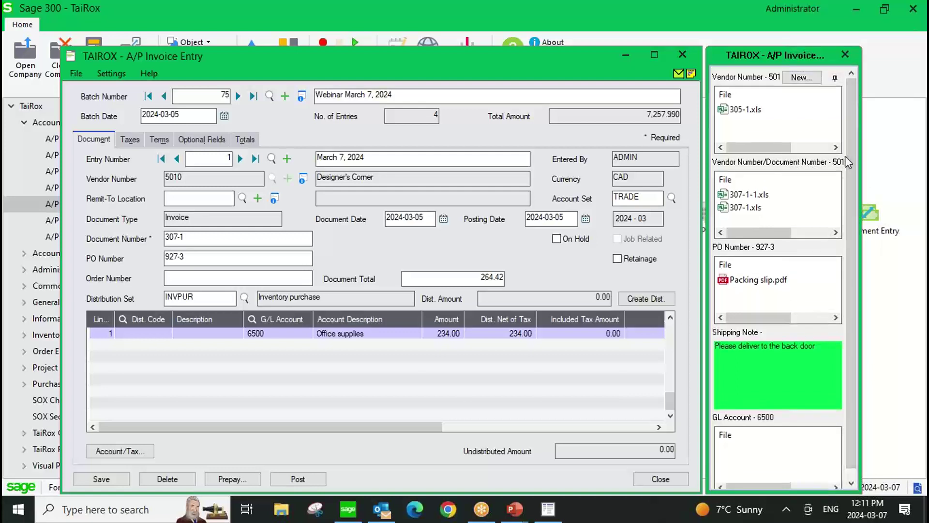
mouse_move(754, 230)
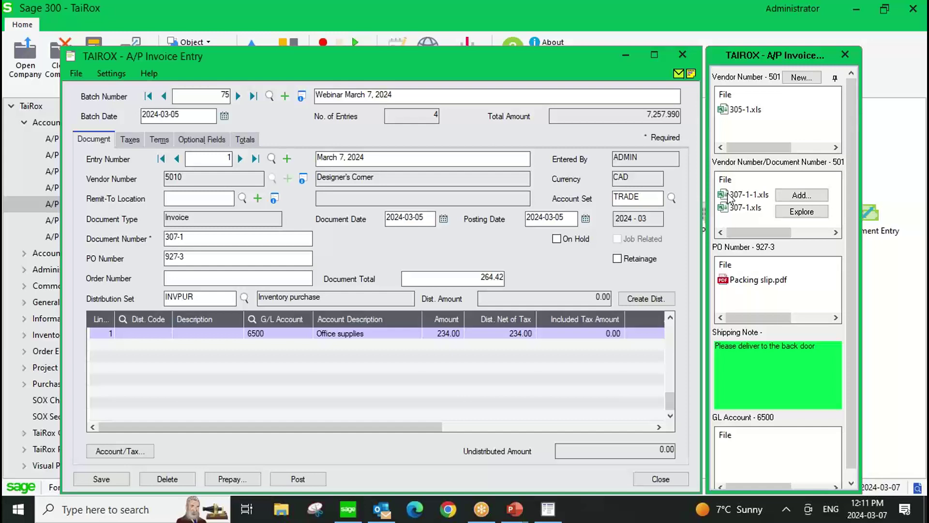
double_click(729, 194)
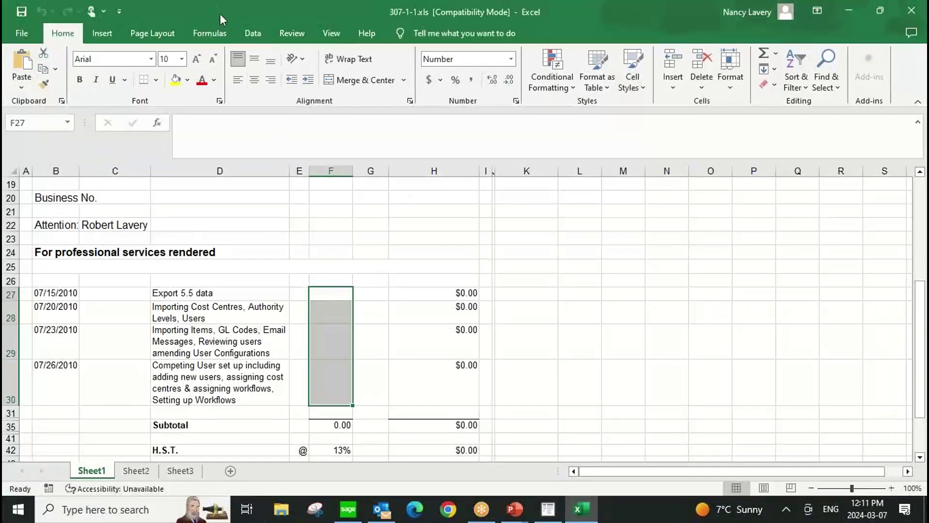
double_click(219, 14)
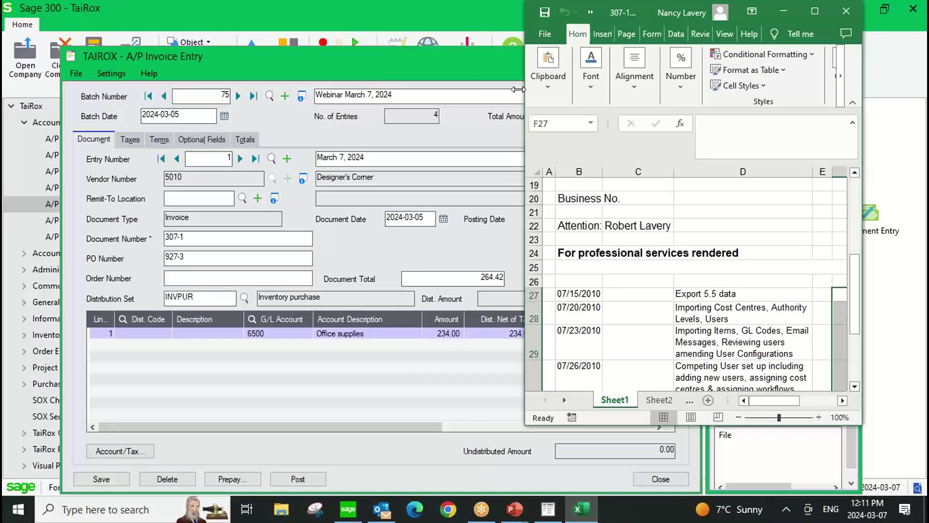
left_click_drag(614, 20, 455, 115)
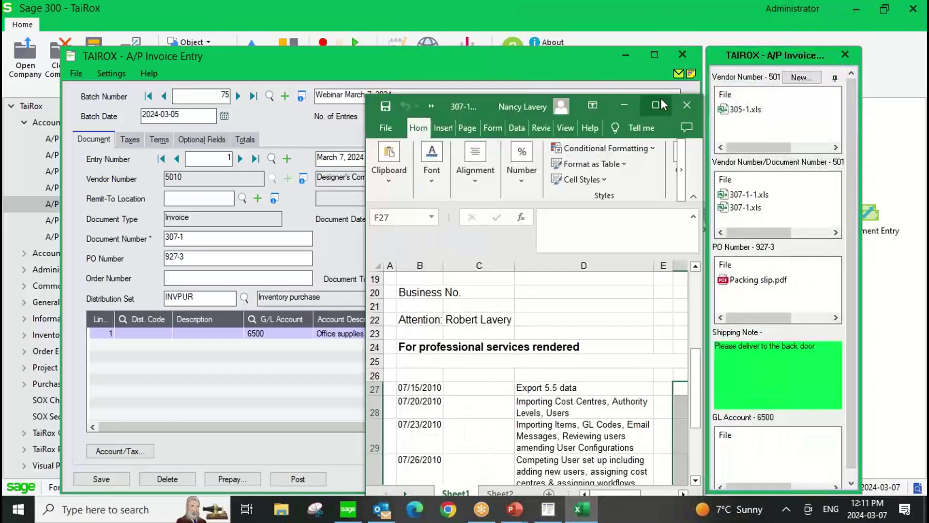
left_click(688, 104)
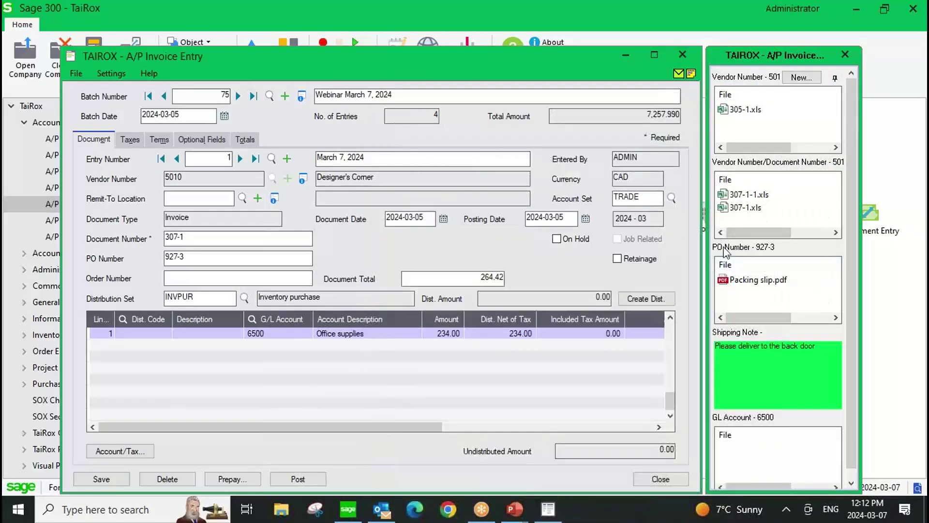
mouse_move(733, 286)
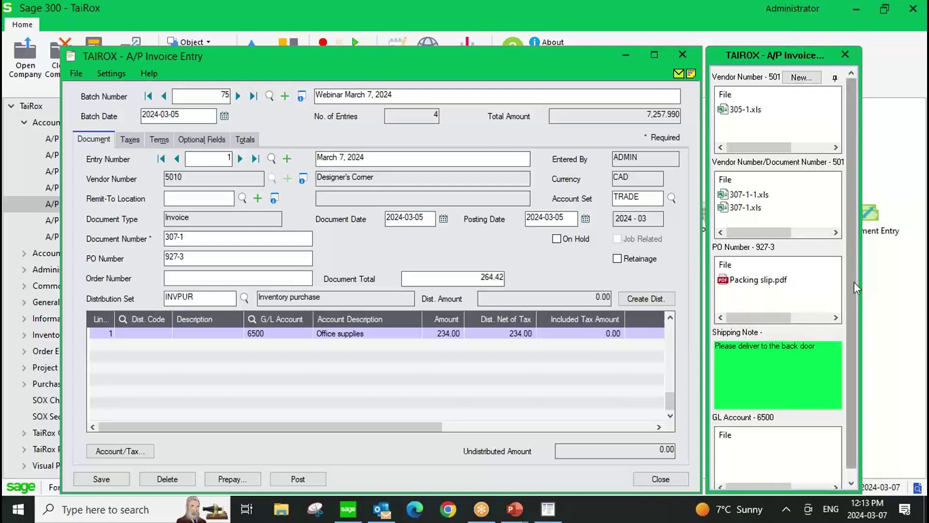
left_click_drag(854, 281, 853, 312)
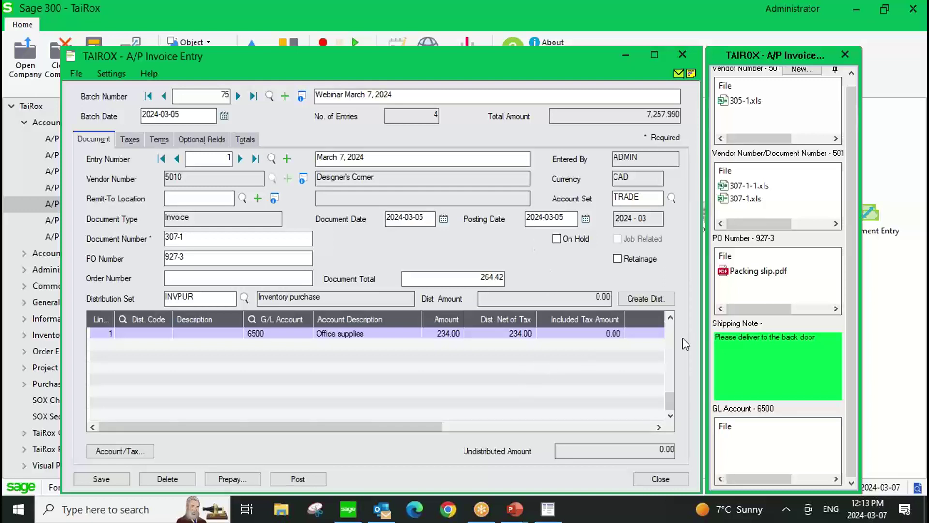
mouse_move(743, 380)
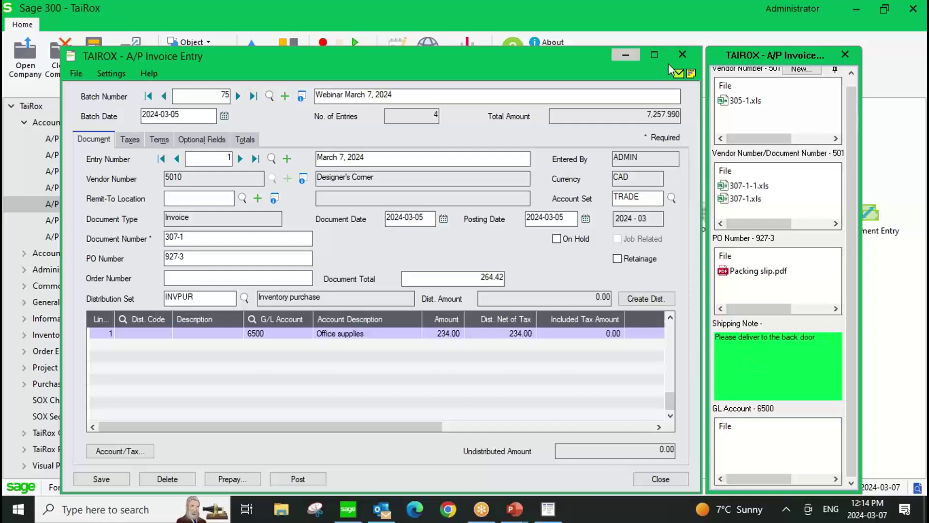
Close the invoice entry and batch list, then open Options under Information Manager's I/M Setup
left_click(687, 56)
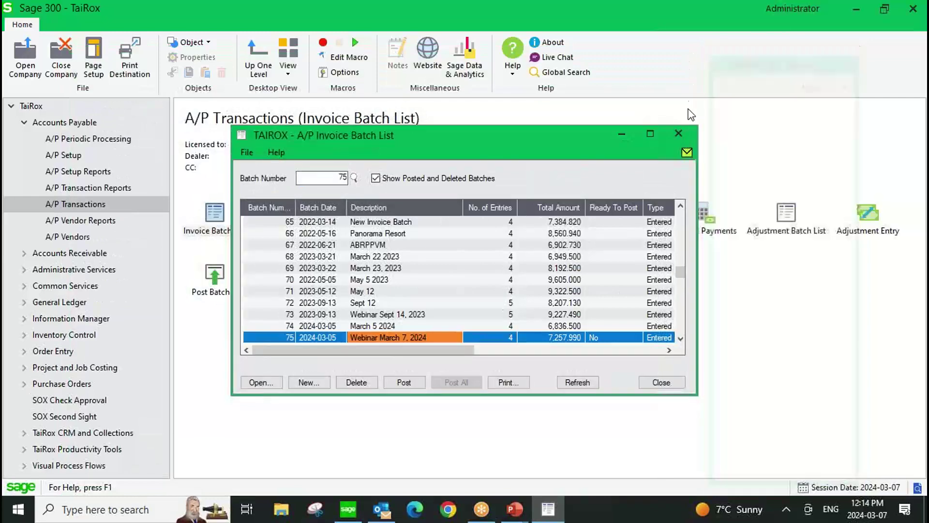
left_click(679, 134)
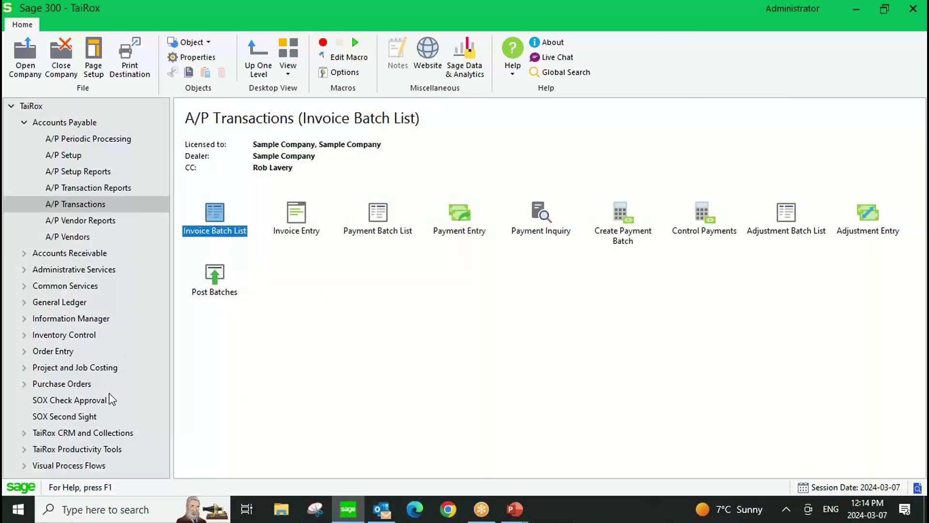
left_click(24, 319)
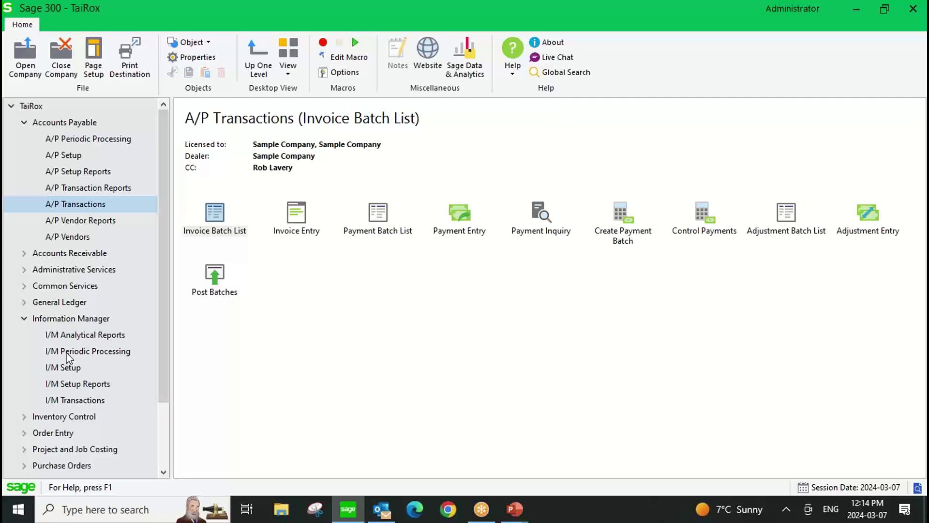
left_click(72, 370)
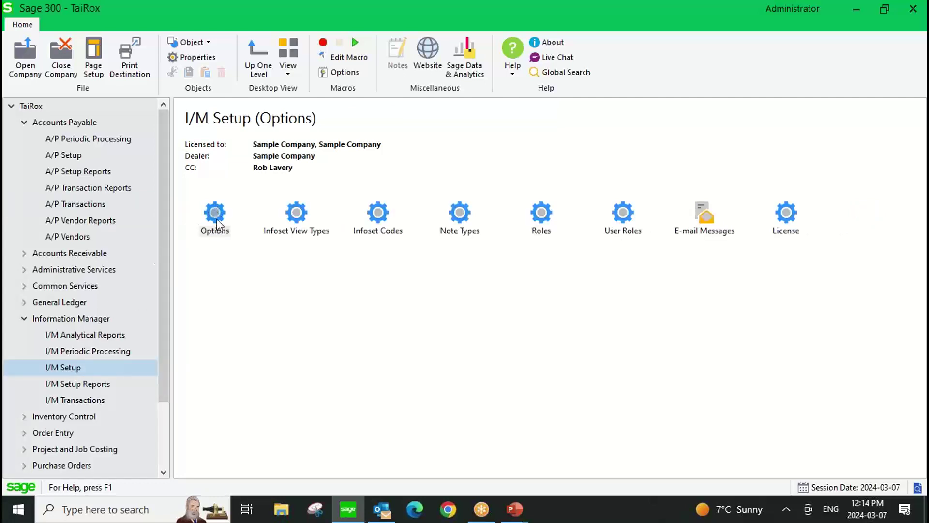
double_click(217, 221)
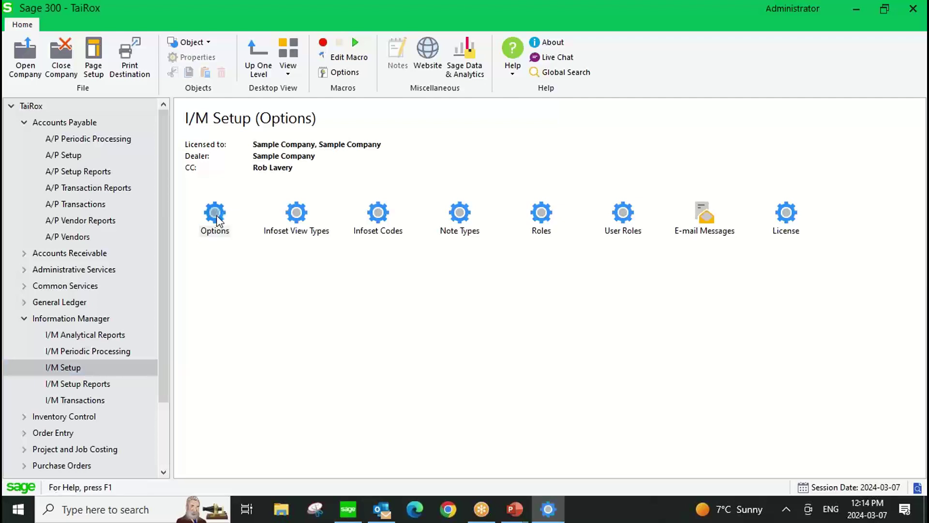
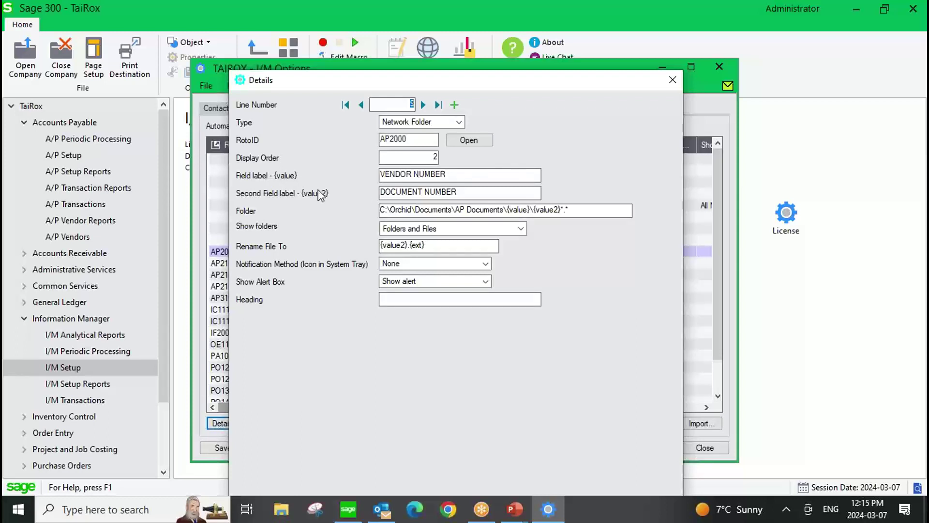
Review the DOCUMENT NUMBER second field label and the Documents folder path, then close the Details dialog
left_click_drag(475, 193, 374, 195)
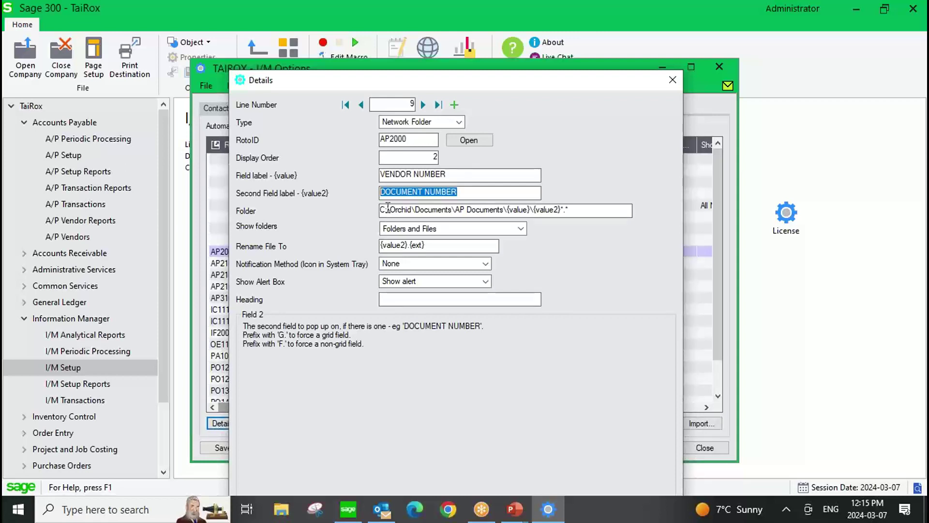
left_click(386, 211)
left_click_drag(390, 212, 380, 212)
left_click(414, 210, "shift")
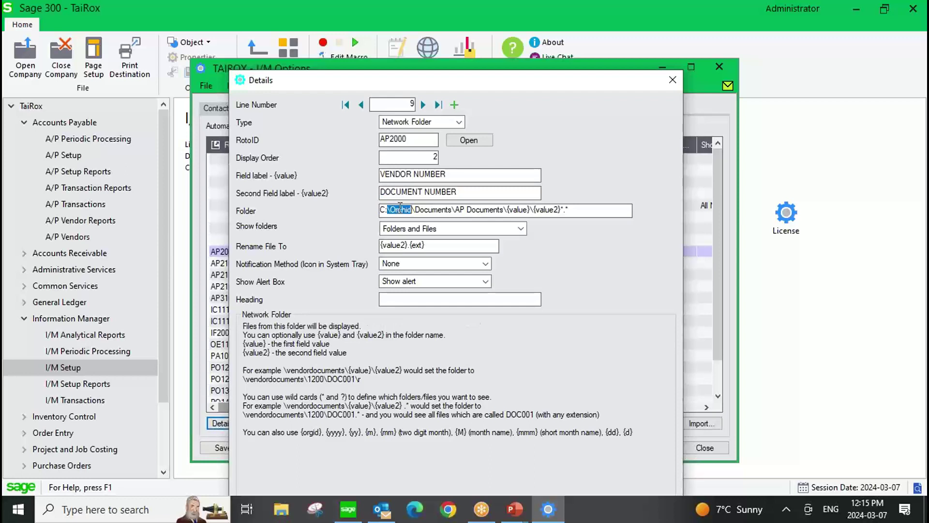
left_click(411, 209)
left_click(448, 206, "shift")
left_click_drag(452, 209, 534, 204)
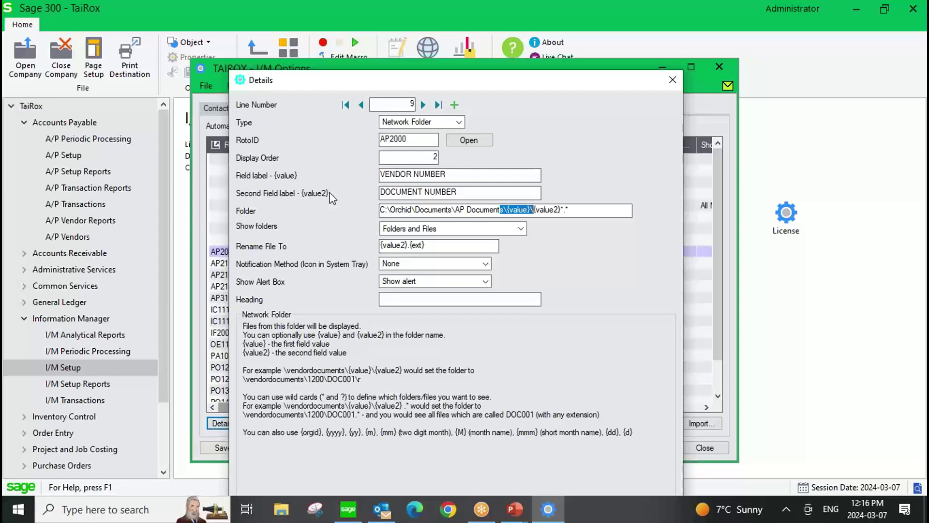
left_click(672, 79)
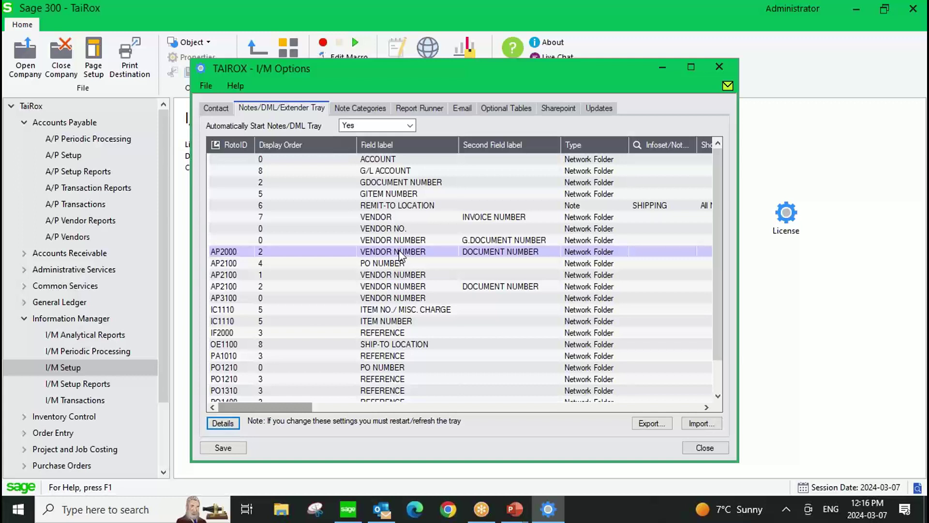
Close I/M Options and open the SOX Check Approval folder under A/P Transactions
left_click(719, 66)
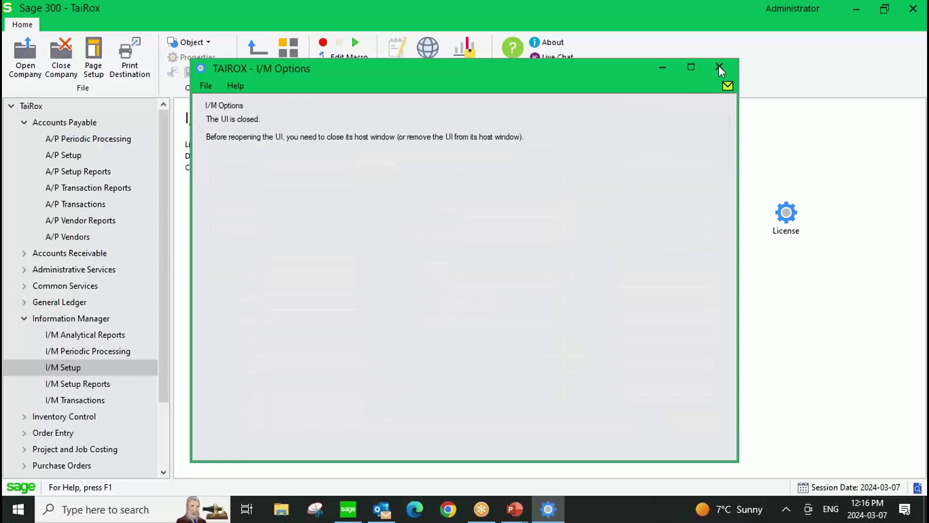
left_click(83, 368)
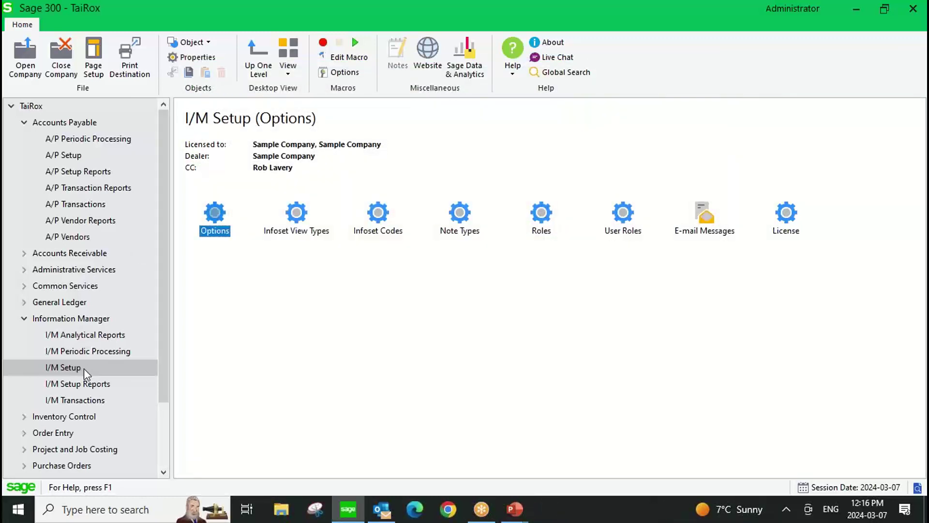
left_click(83, 205)
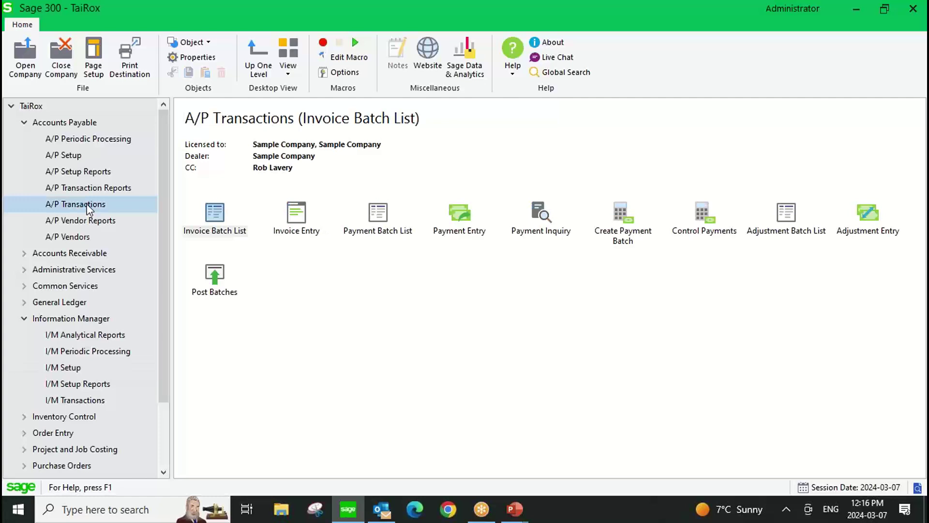
left_click_drag(167, 225, 162, 330)
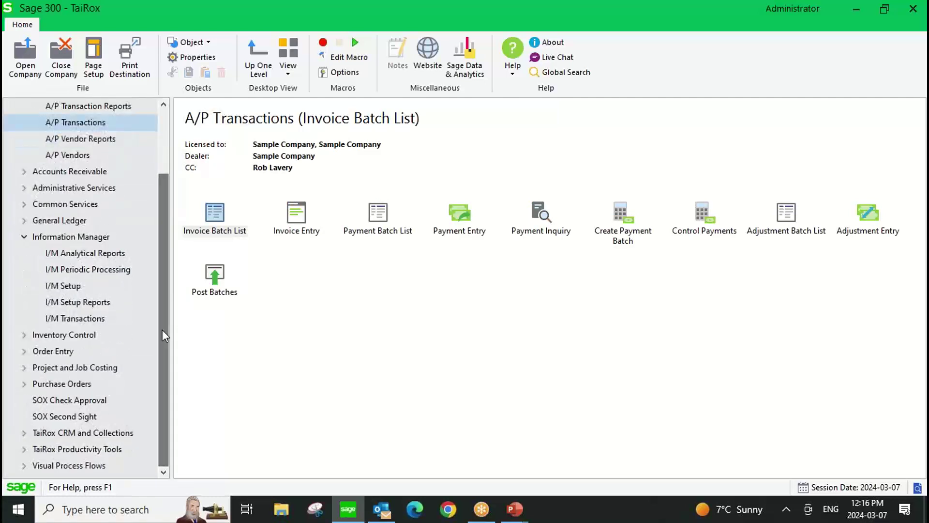
left_click(83, 402)
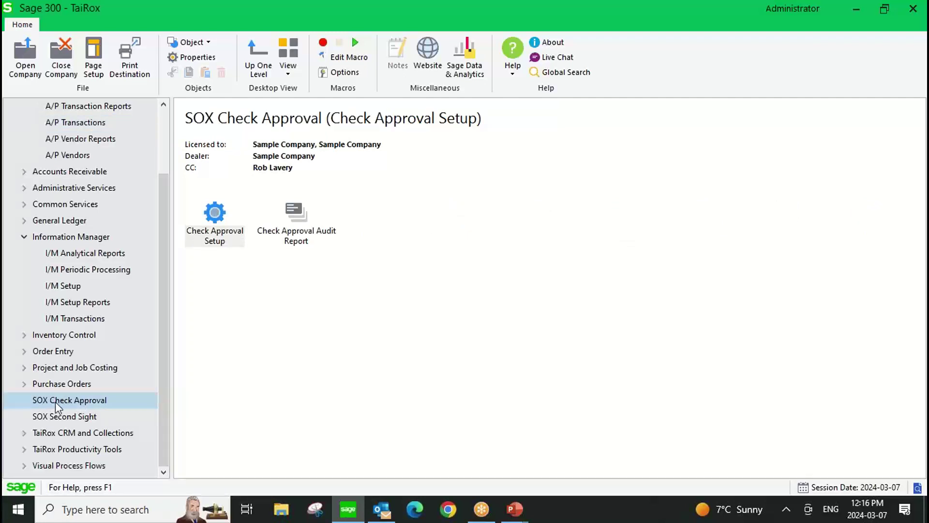
Launch Check Approval Setup, keep ADMIN as the Sage 300 user, and view the Company approval limits
left_click(219, 216)
double_click(219, 216)
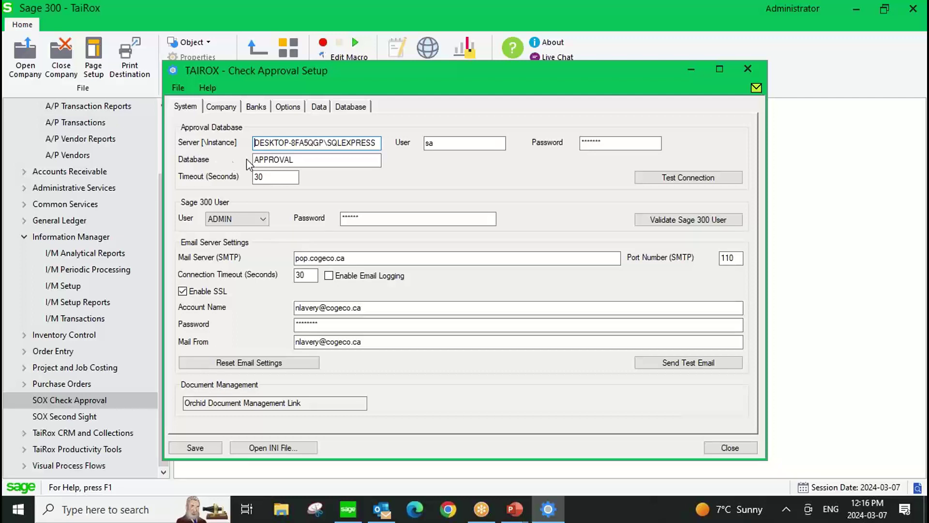
left_click(254, 163)
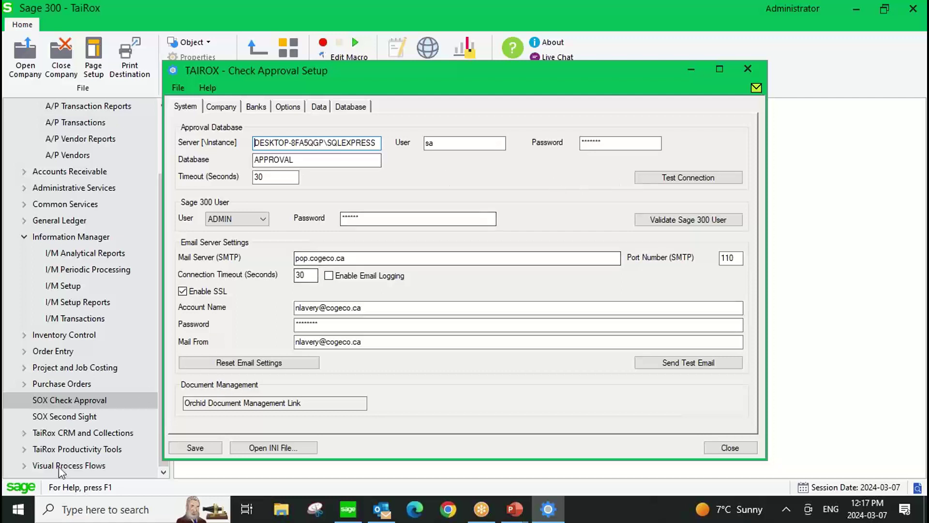
key("super")
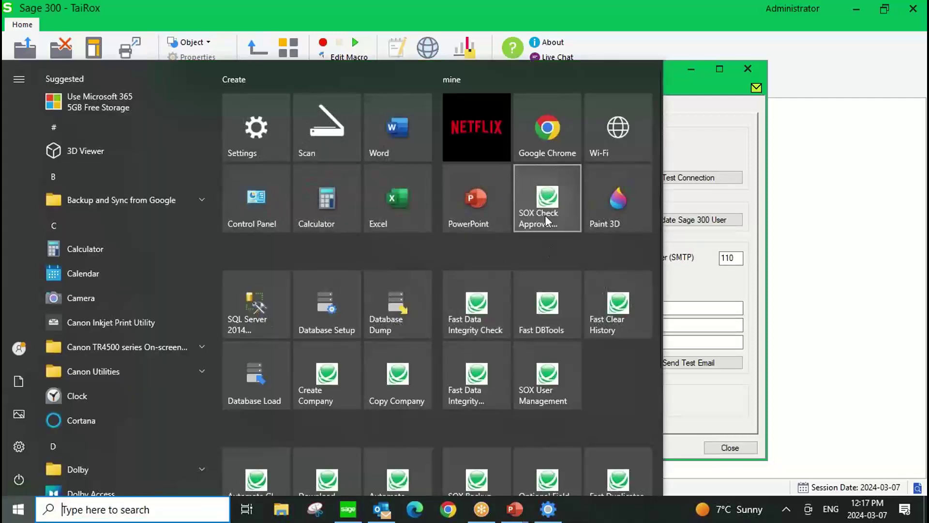
left_click(18, 512)
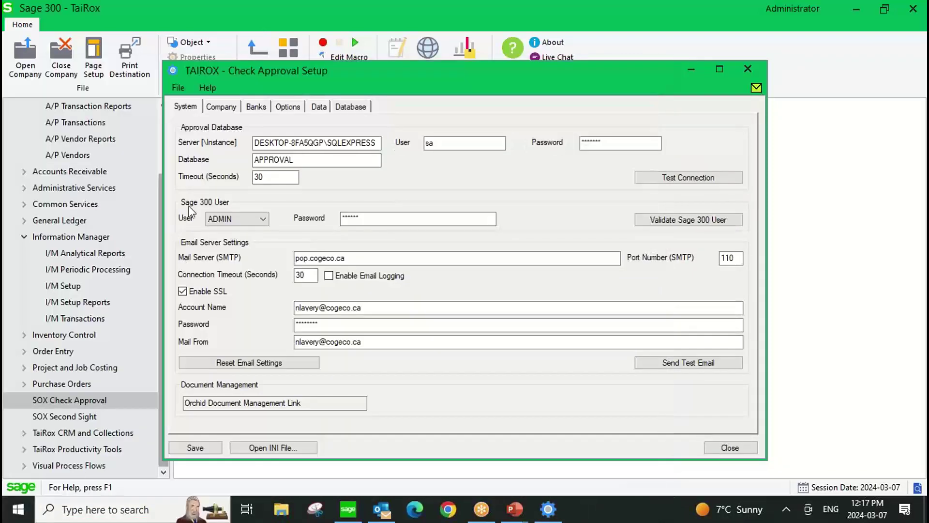
left_click(263, 222)
left_click(257, 232)
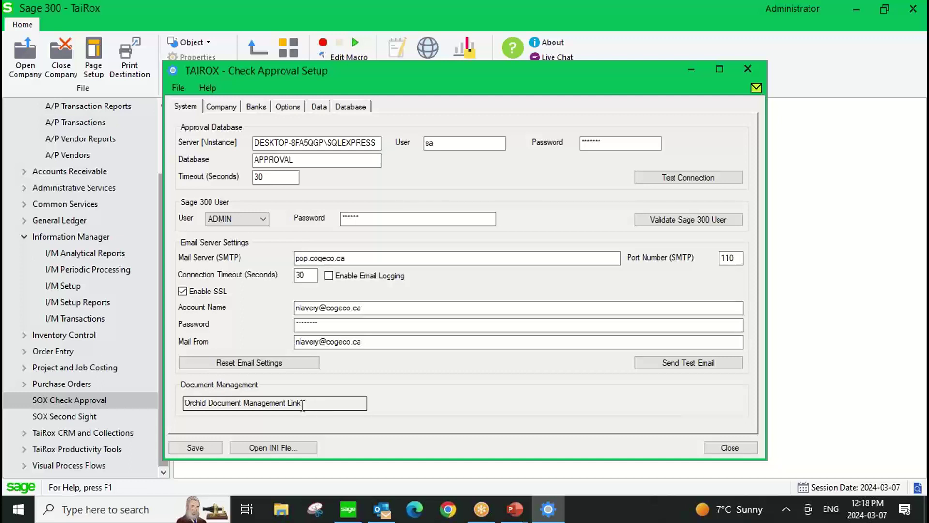
left_click(220, 108)
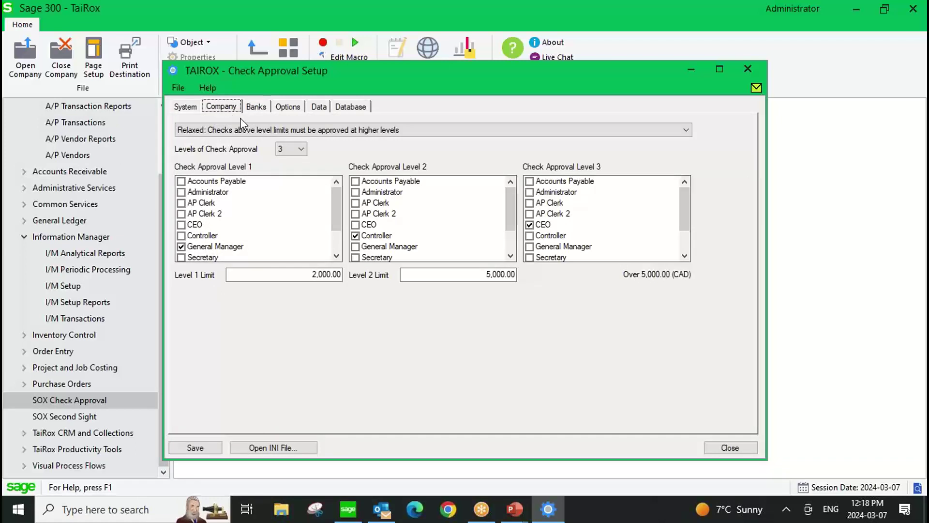
Keep Relaxed mode and three approval levels, then view the VISACCB bank workflow on the Banks tab
left_click(687, 130)
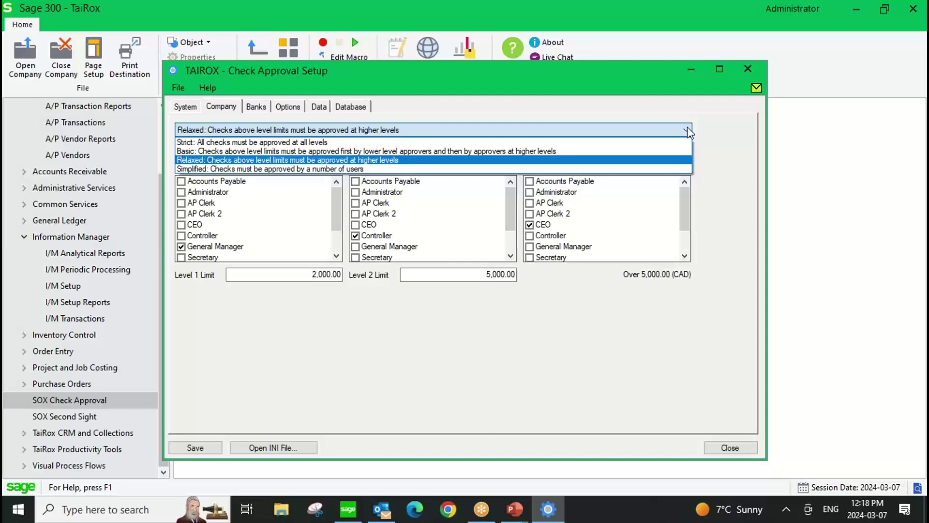
left_click(687, 131)
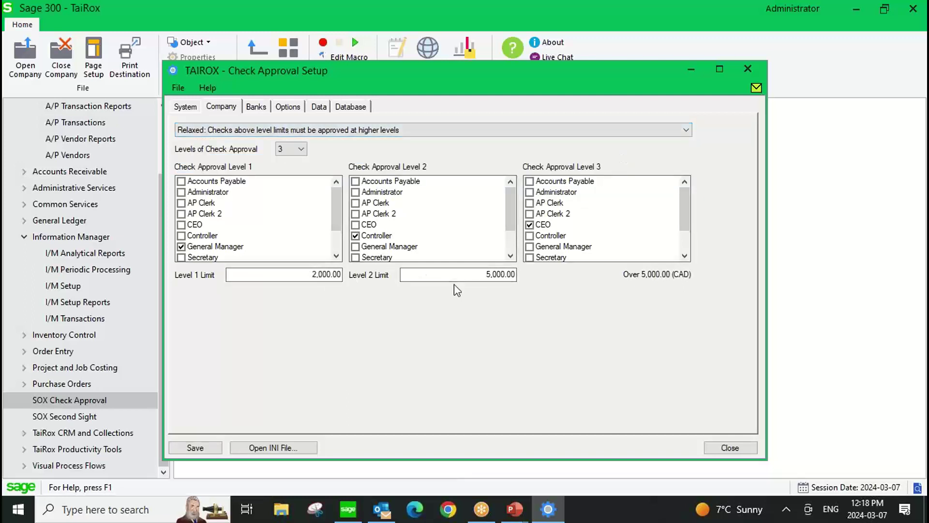
left_click(300, 149)
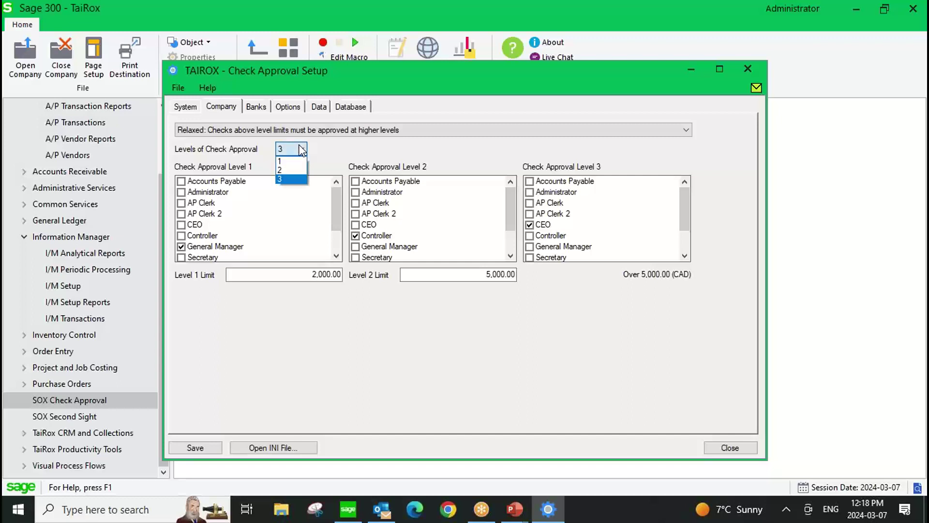
left_click(300, 149)
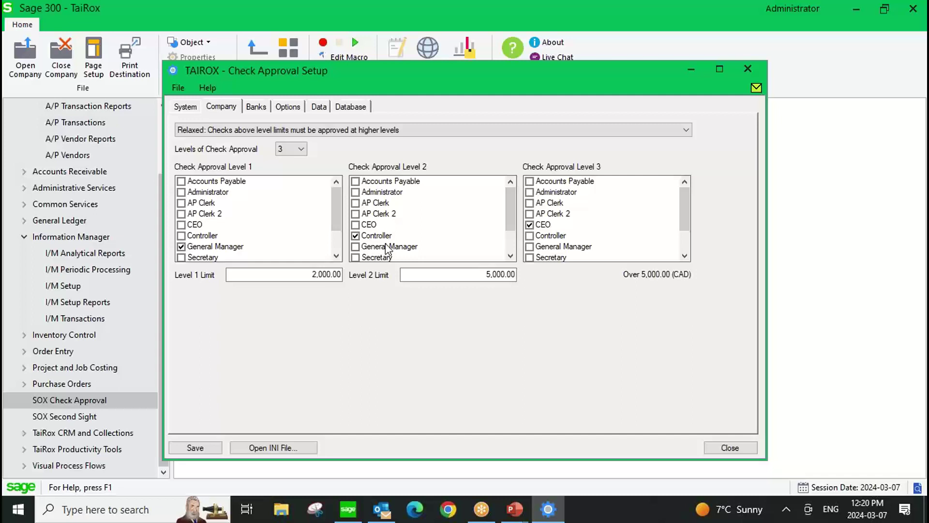
left_click(258, 108)
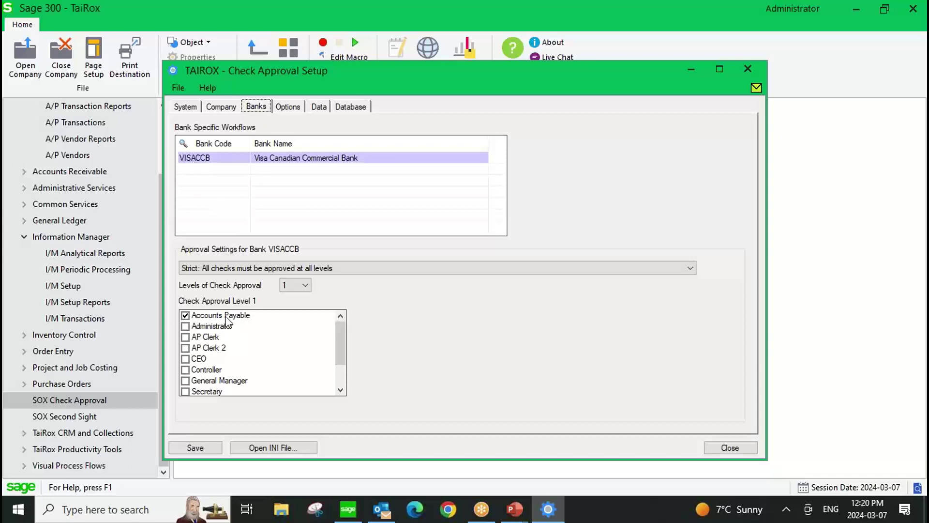
Load the stored check batches on the Data tab, then view the Database table page
left_click(218, 104)
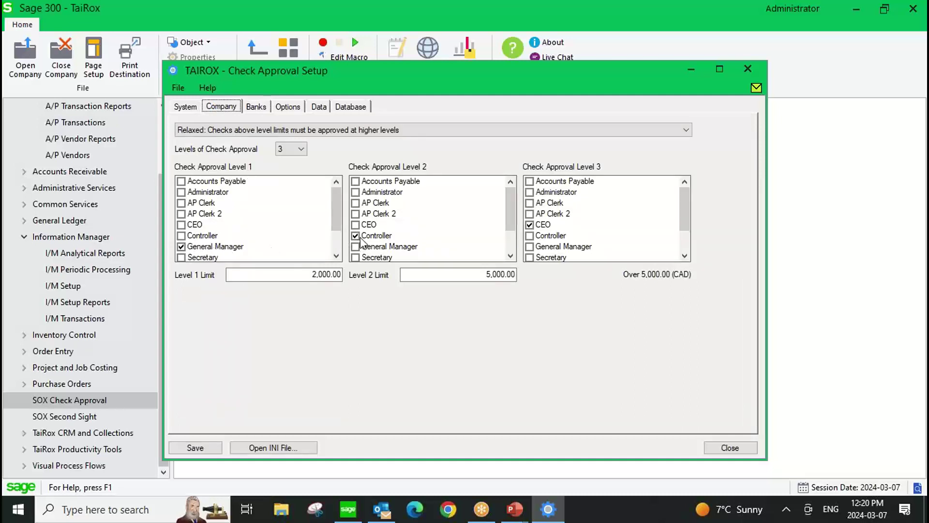
left_click(319, 108)
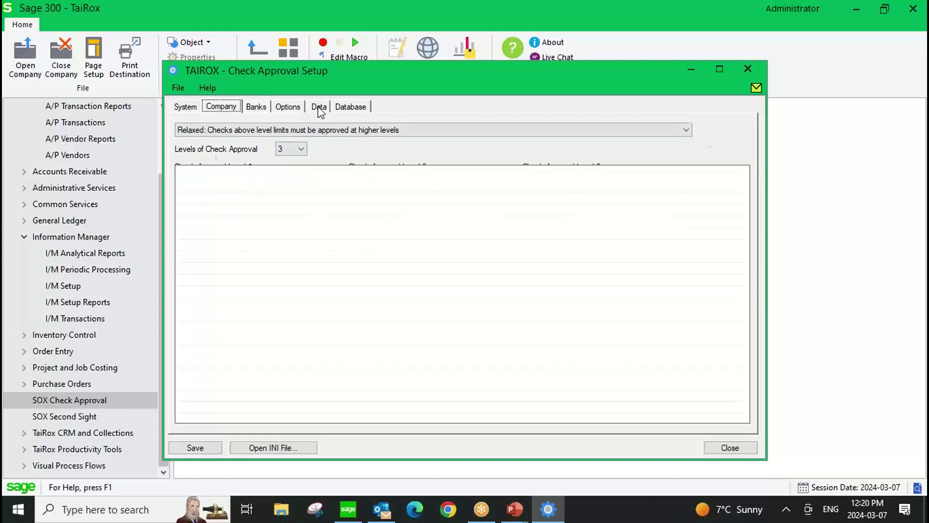
left_click(716, 152)
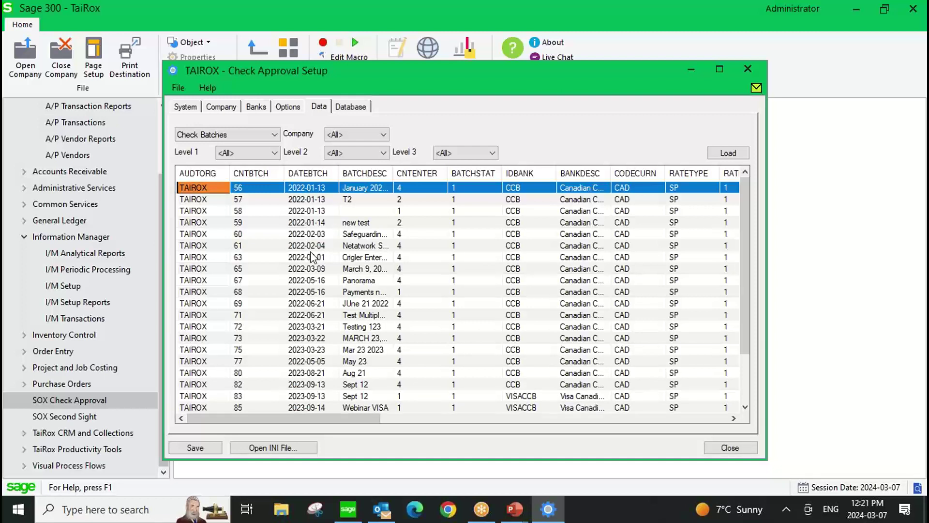
left_click(351, 107)
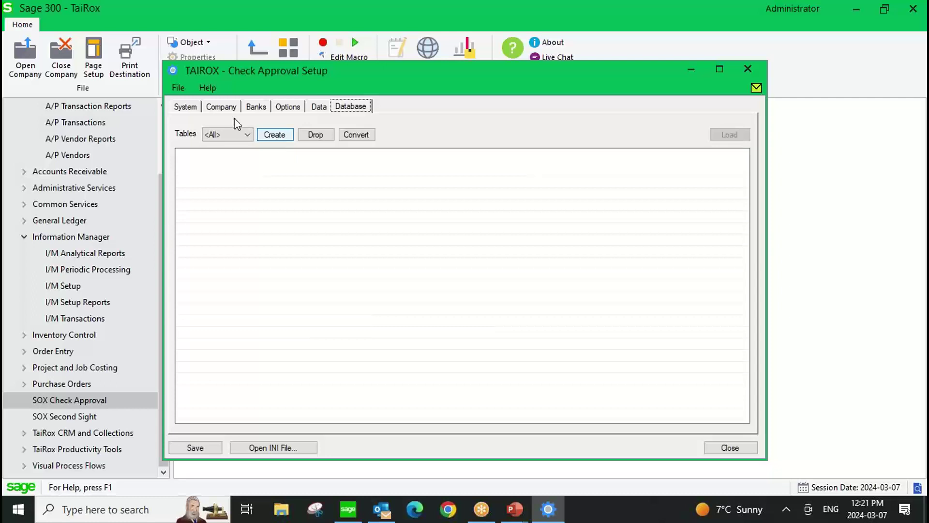
Check the System tab's database and email settings, then close Check Approval Setup
left_click(186, 107)
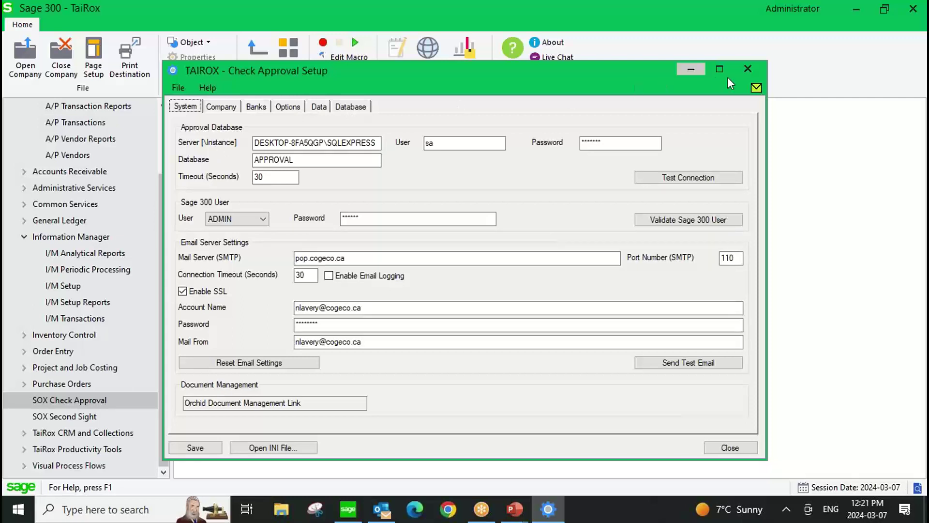
left_click(751, 72)
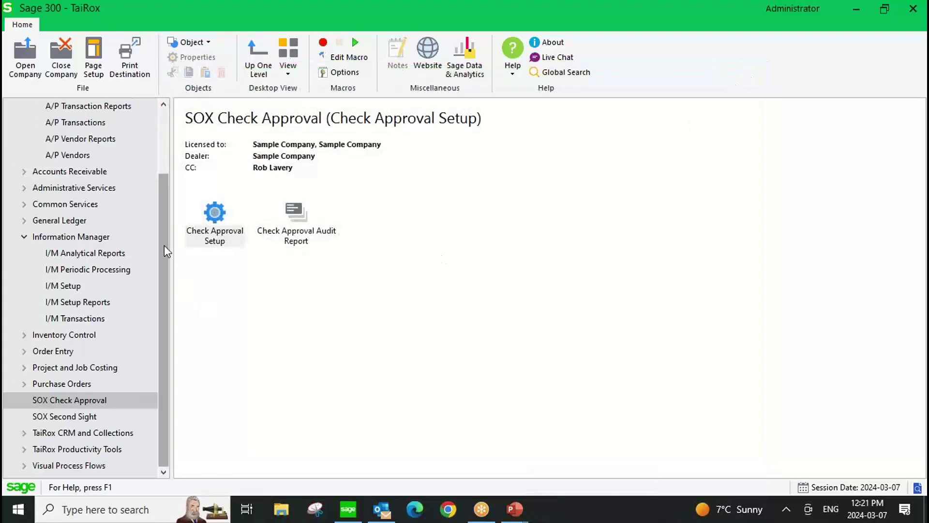
left_click_drag(165, 247, 169, 153)
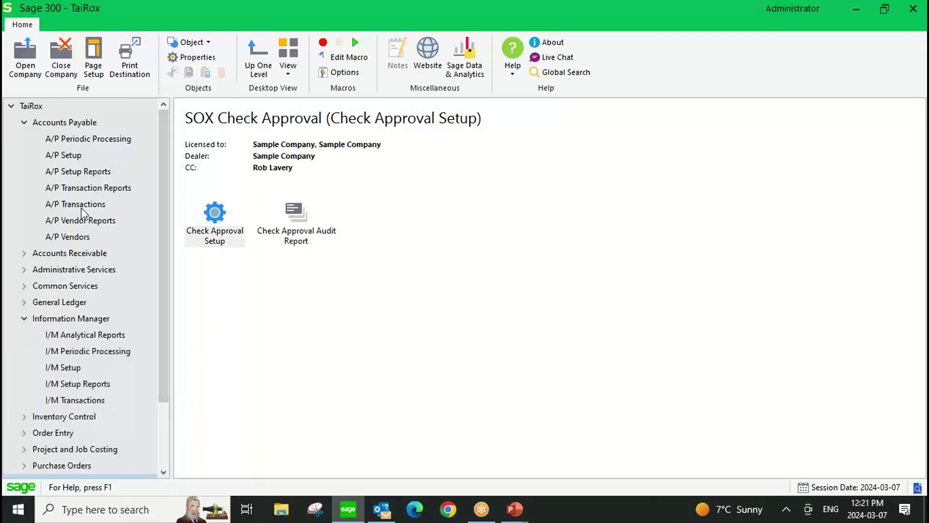
double_click(213, 214)
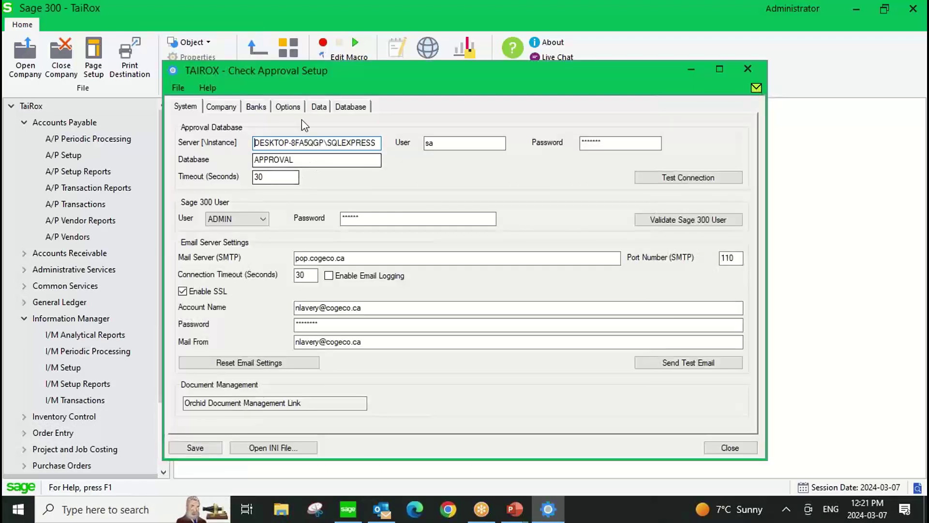
left_click(287, 106)
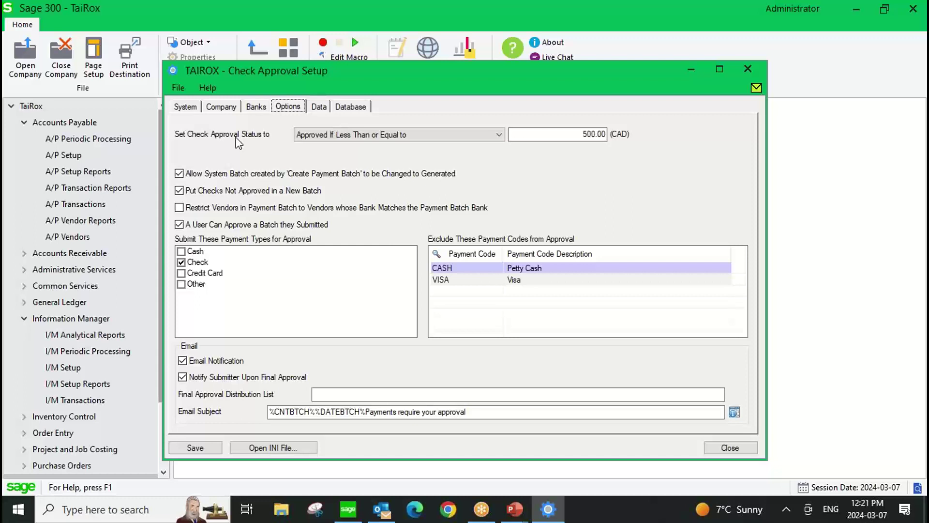
left_click(498, 134)
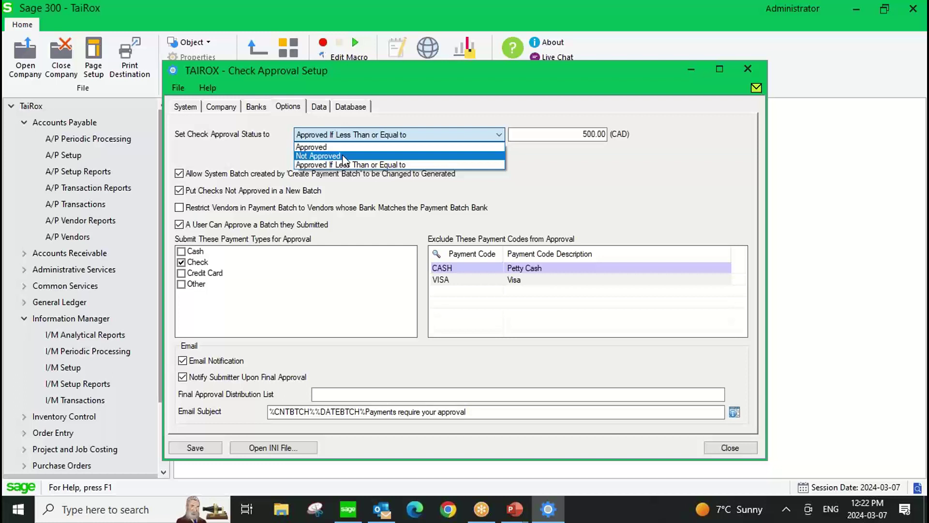
left_click(350, 134)
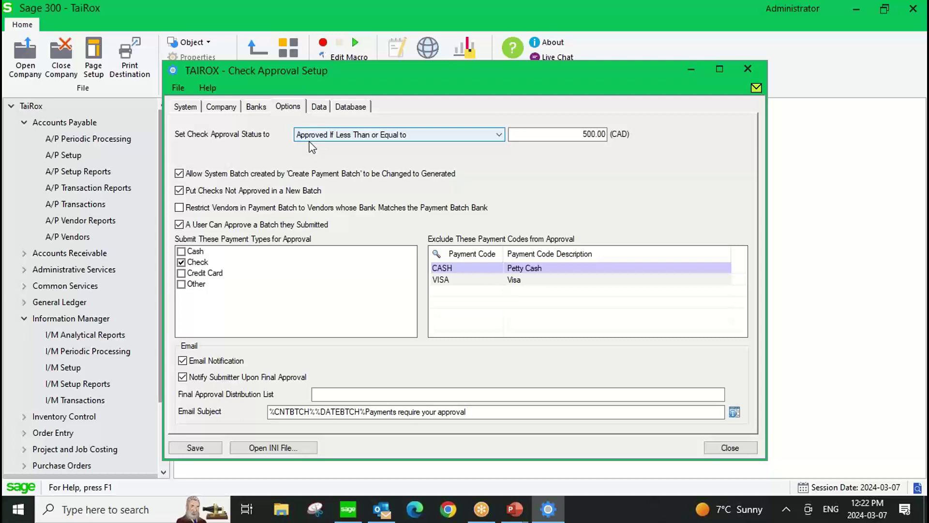
left_click(564, 134)
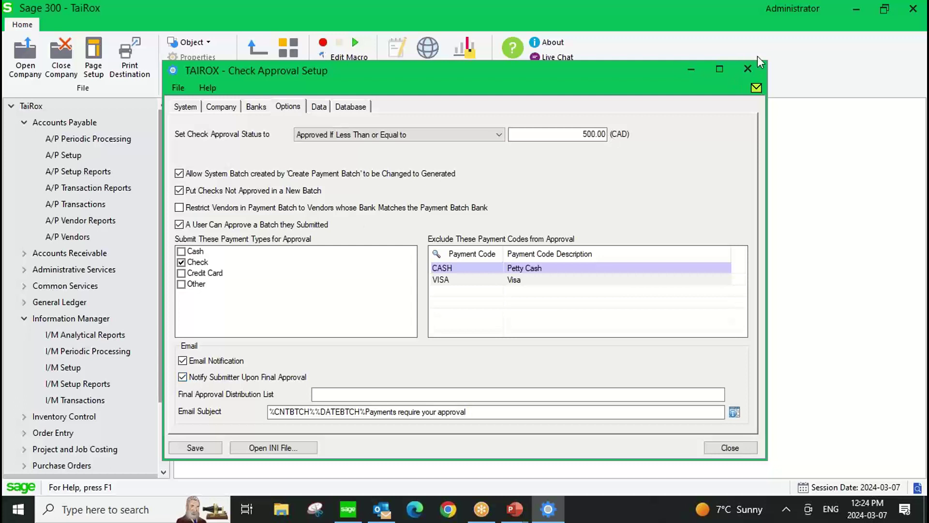
Open the A/P Invoice Batch List and select batch 75 'Webinar March 7, 2024'
left_click(748, 68)
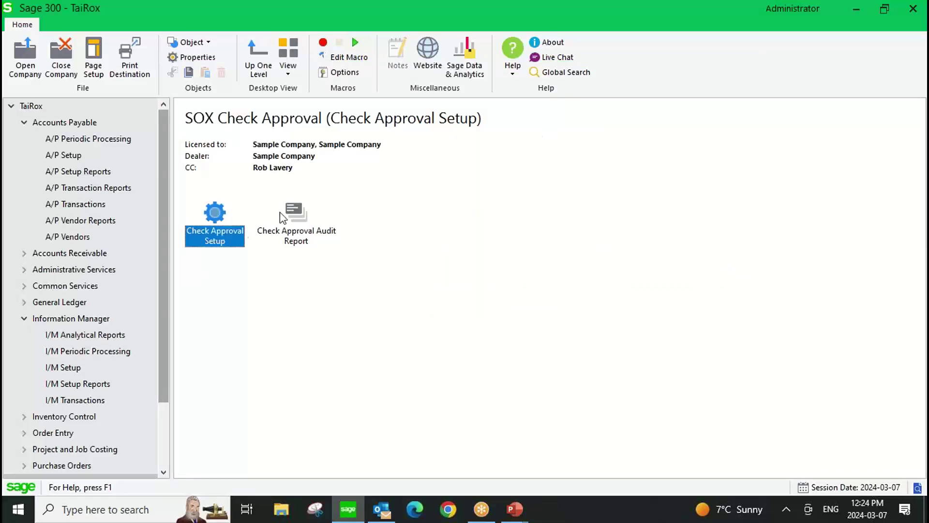
left_click(85, 204)
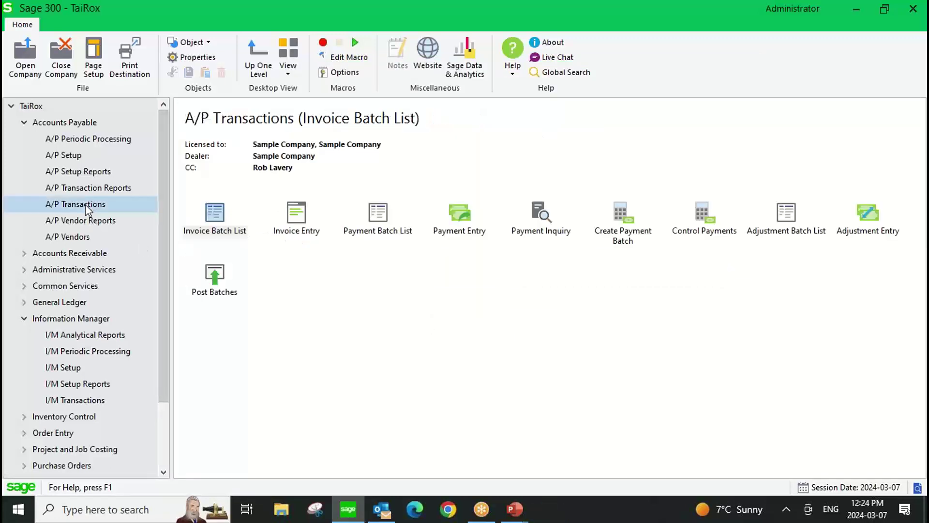
double_click(217, 213)
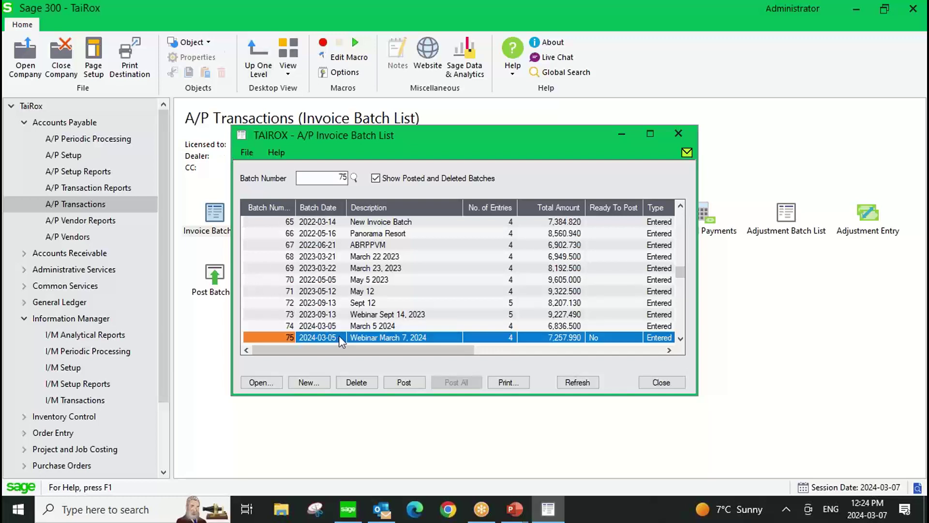
left_click(375, 337)
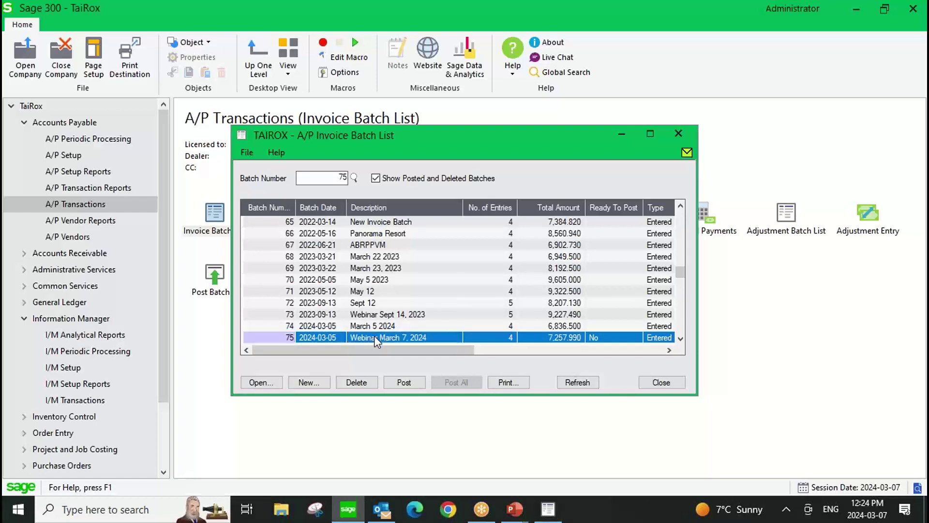
Open batch 75 in A/P Invoice Entry and check entry 1's 264.42 document total
double_click(377, 338)
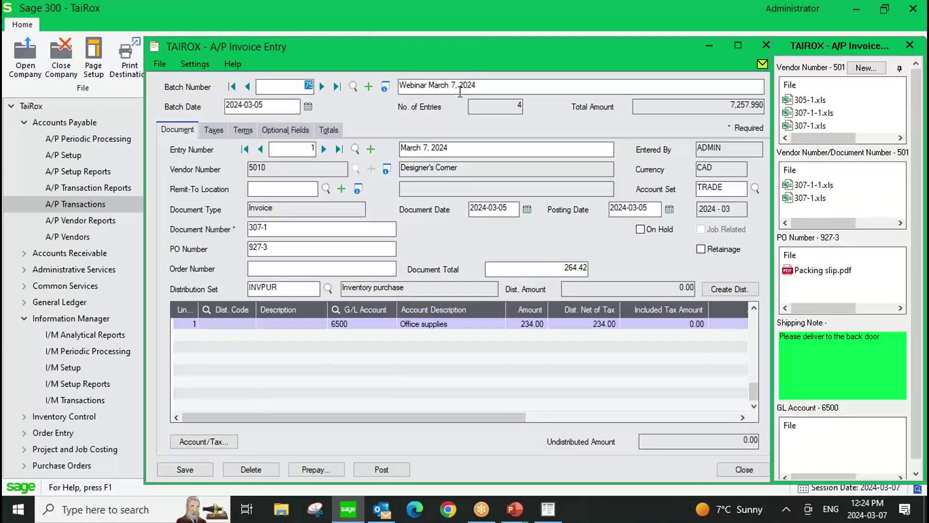
left_click_drag(445, 49, 417, 50)
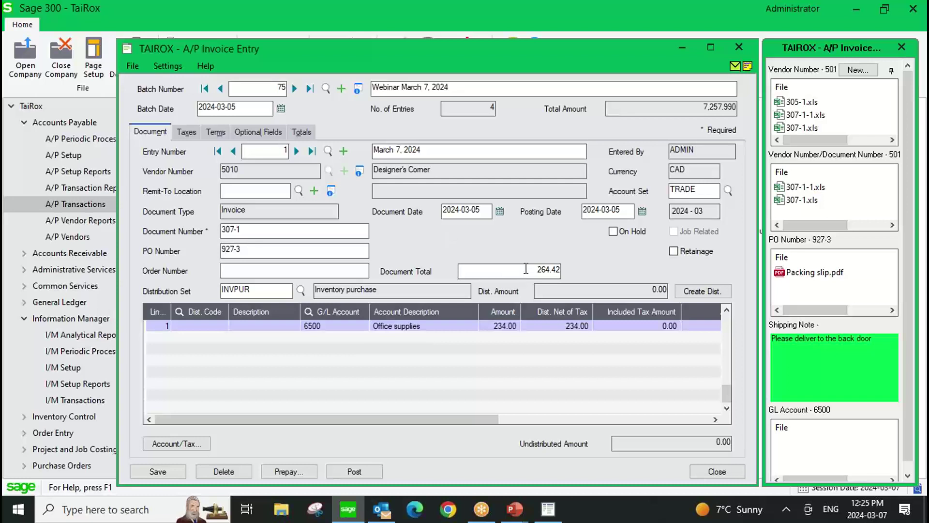
left_click_drag(526, 268, 572, 274)
left_click(529, 270)
Attach Invoice.xls to entry 2, Leon's Catering invoice 307-2 (891.57)
left_click(294, 152)
left_click(295, 151)
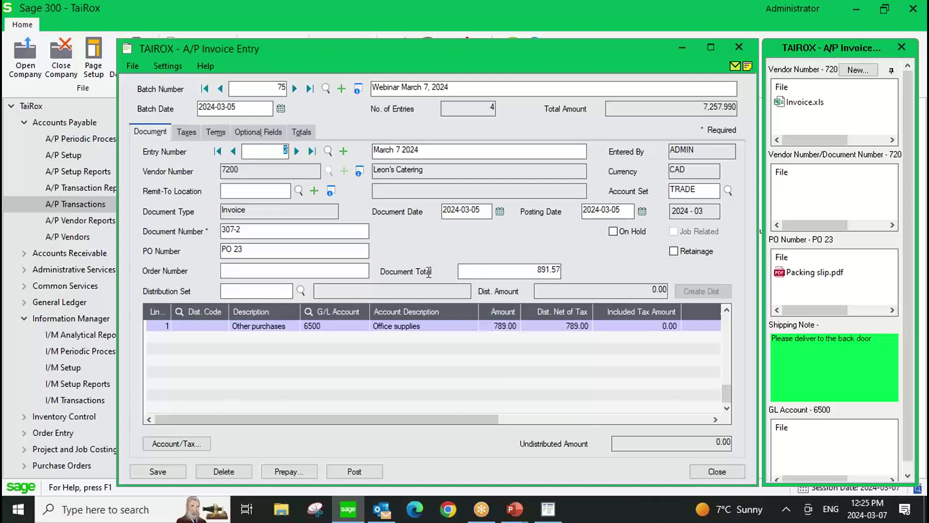
left_click_drag(521, 272, 590, 275)
right_click(830, 181)
left_click(850, 189)
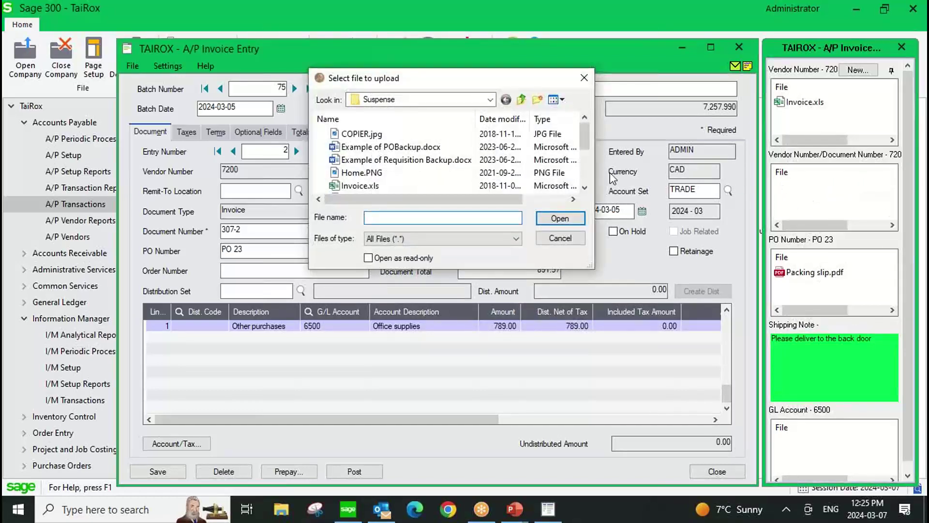
left_click_drag(361, 186, 789, 213)
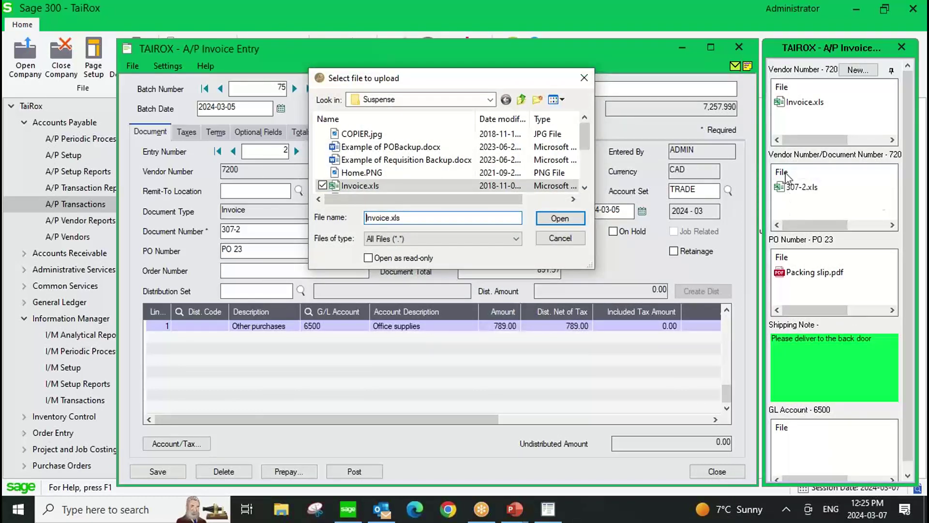
left_click(560, 238)
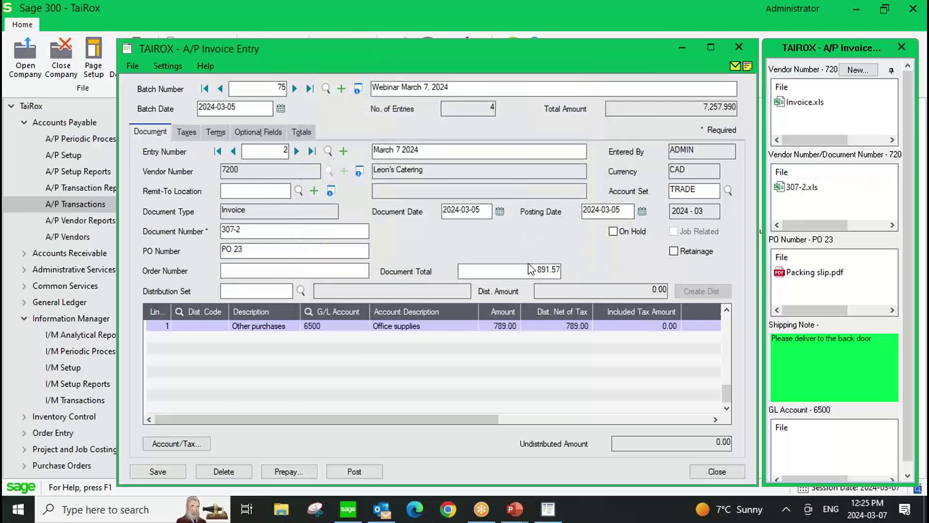
Attach Invoice.xls to entry 3, Vulcan & Sons invoice 307-3 (2,712.00)
left_click(297, 152)
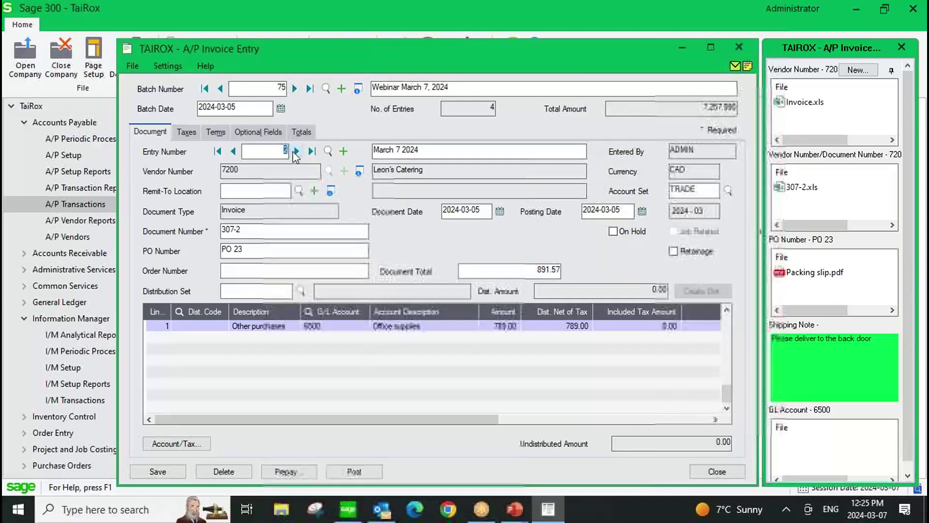
left_click(517, 274)
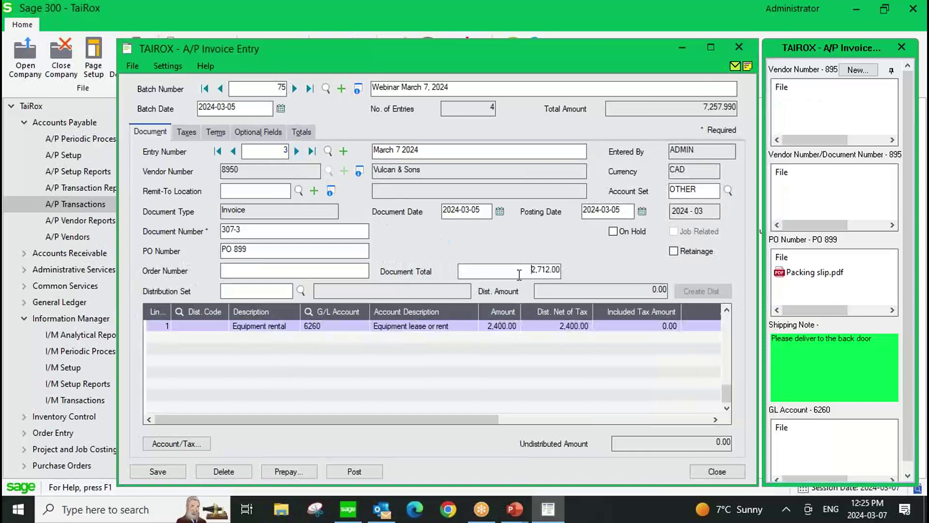
left_click(517, 270)
right_click(793, 184)
left_click(805, 188)
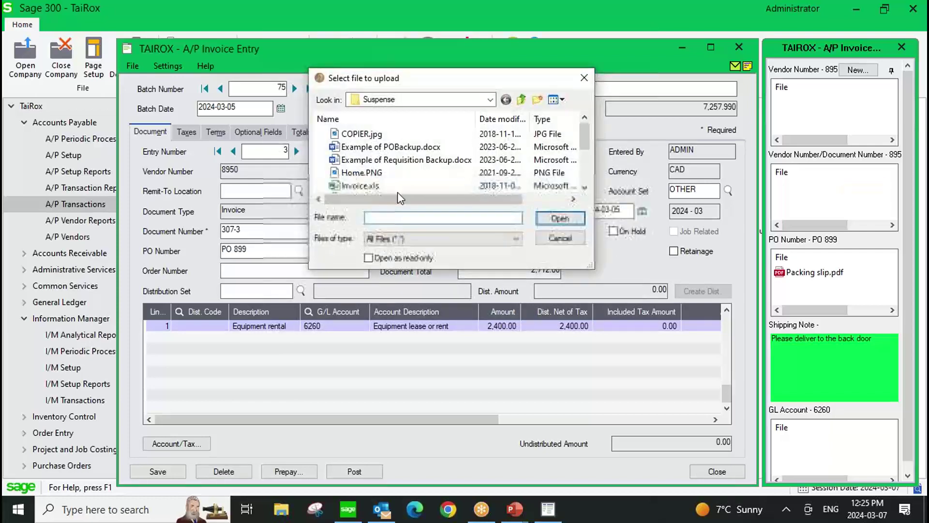
left_click(364, 184)
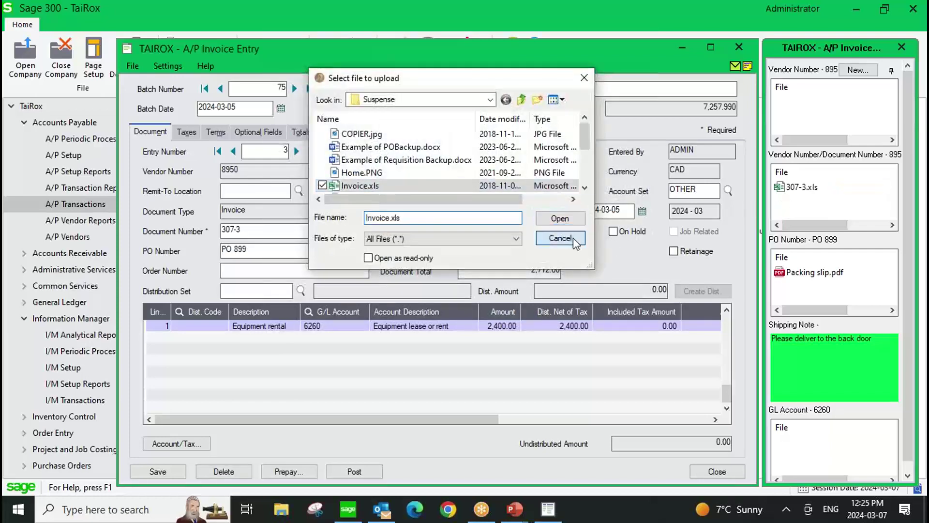
left_click(561, 238)
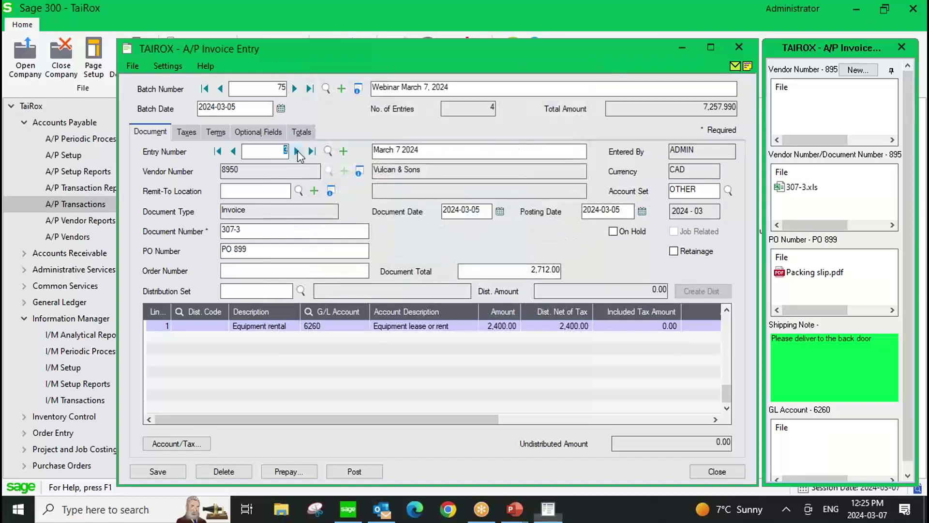
Attach Invoice.xls to entry 4, Quaker Bearings invoice 307-4 (3,390.00), then close invoice entry
left_click(296, 152)
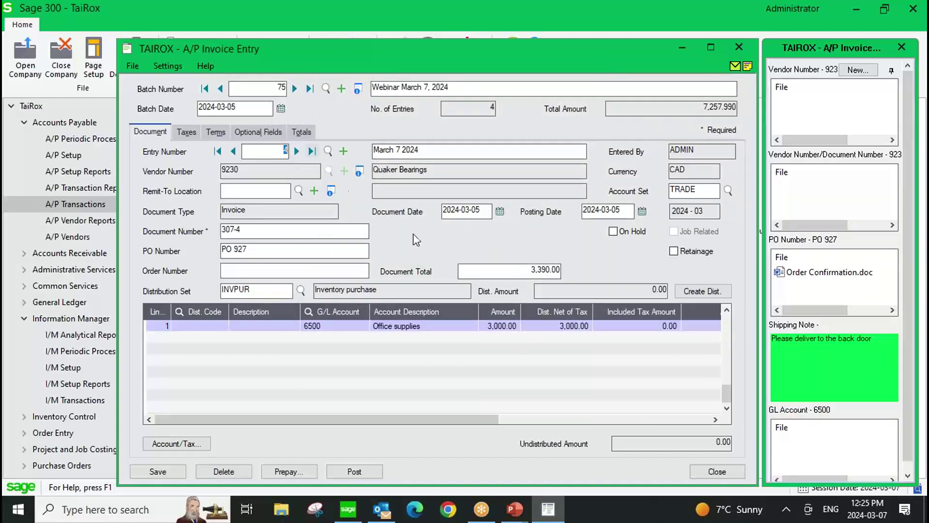
left_click_drag(533, 270, 588, 275)
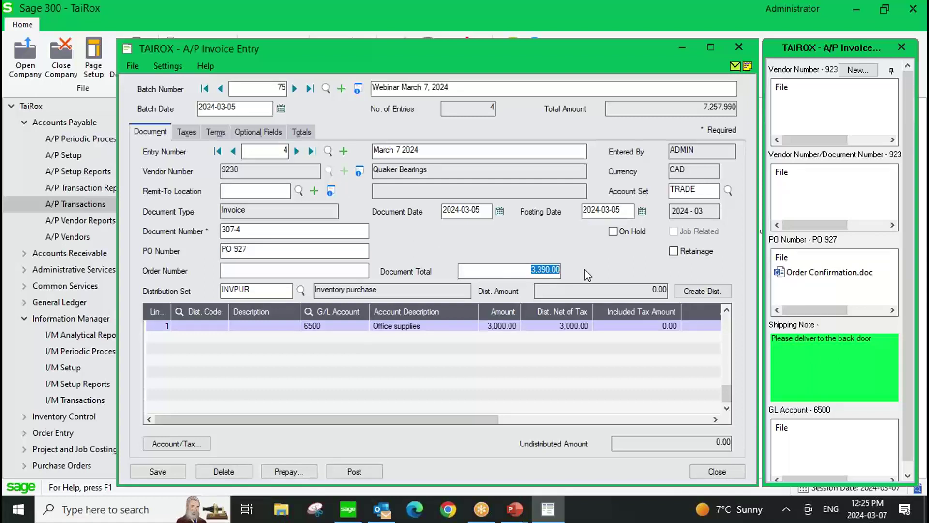
left_click(514, 272)
right_click(829, 180)
left_click(847, 188)
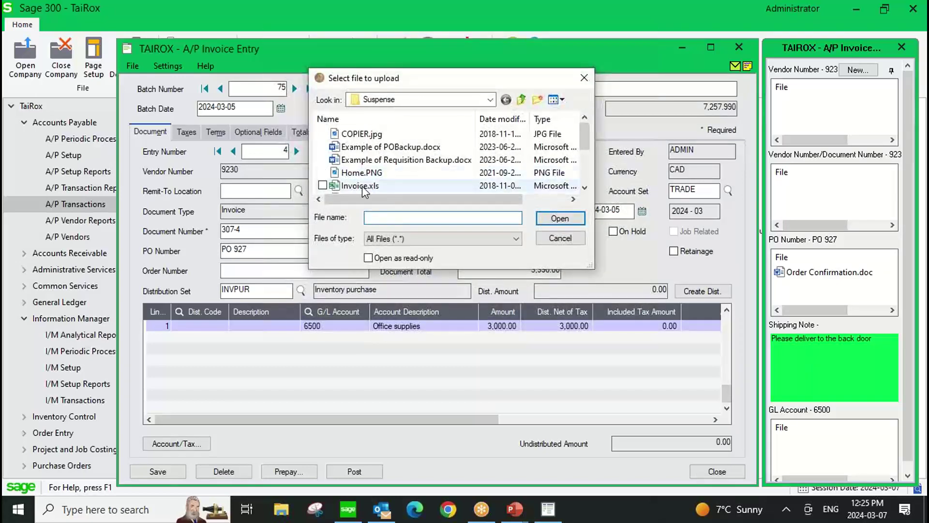
left_click_drag(364, 191, 799, 206)
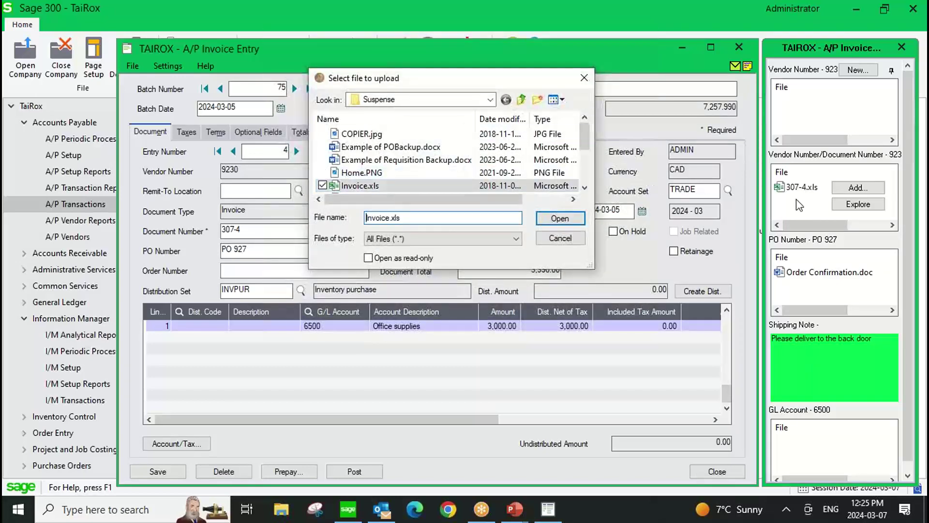
left_click(561, 238)
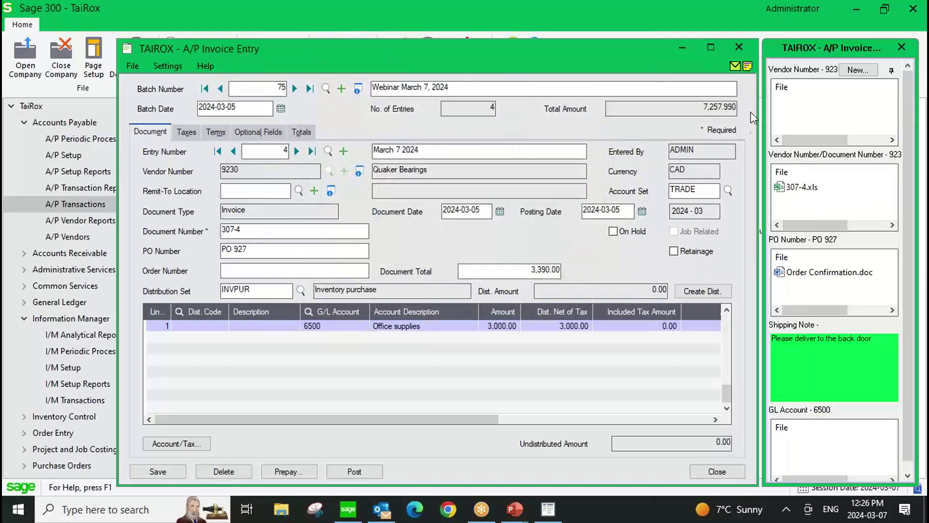
left_click(739, 46)
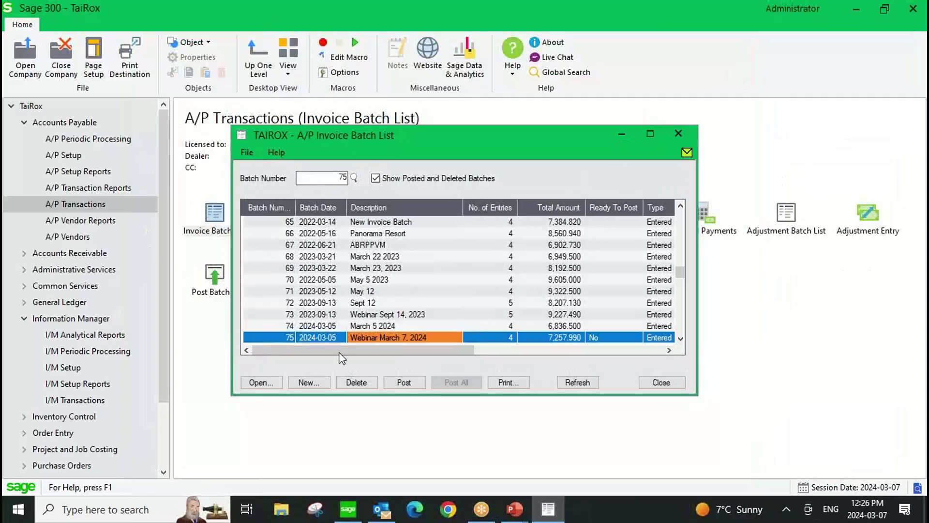
Post invoice batch 75 despite not being ready, then open payment batch 91 from the Payment Batch List
left_click(404, 383)
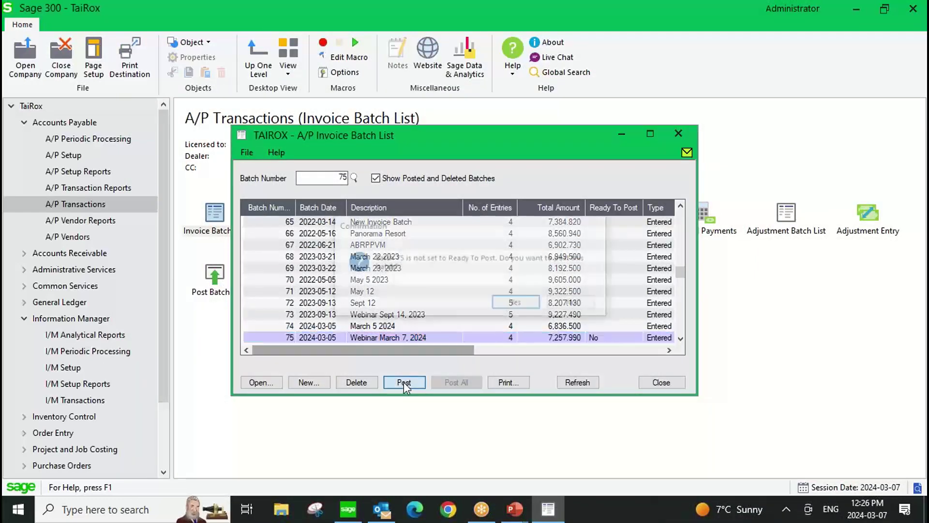
left_click(514, 302)
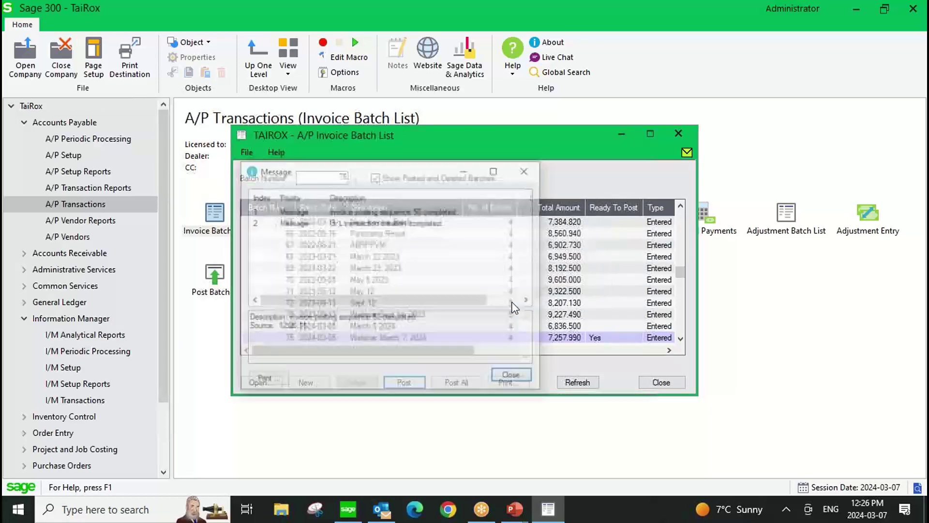
left_click(512, 377)
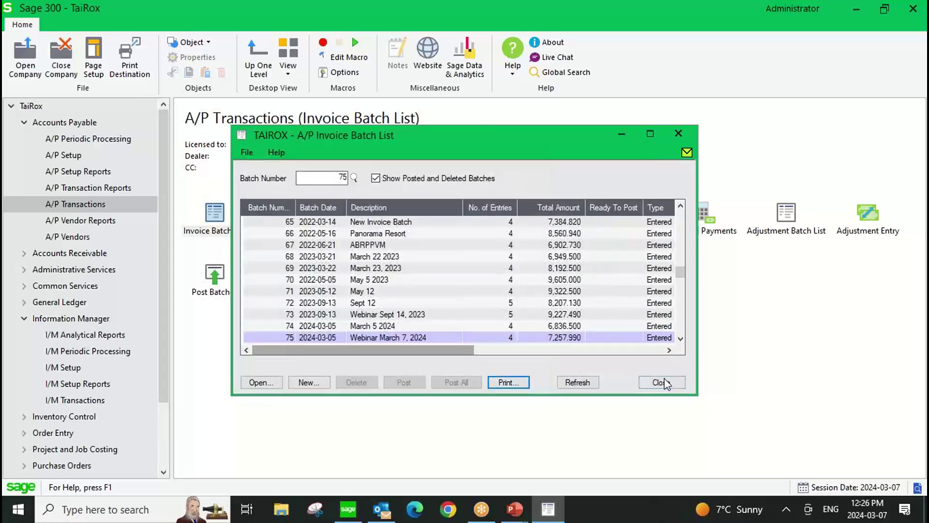
left_click(666, 382)
double_click(385, 218)
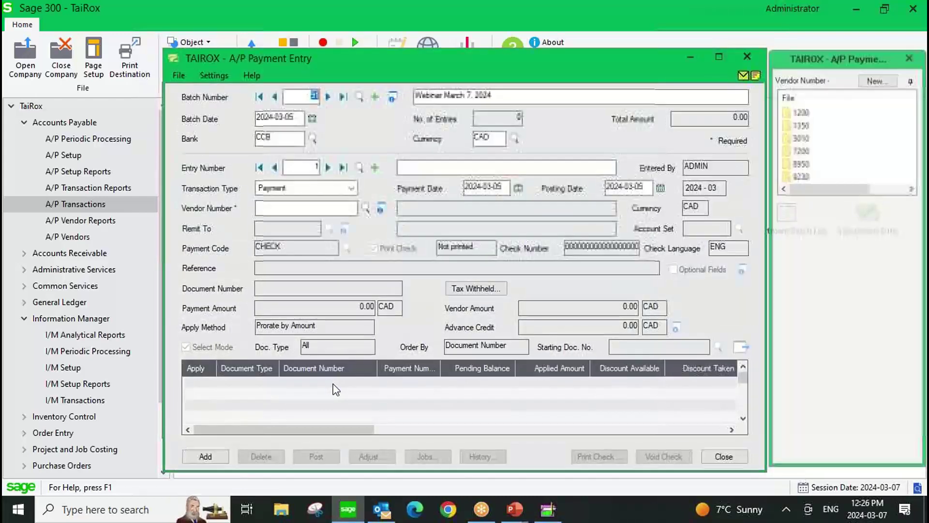
Copy the March 7 entry description from the payment entry
left_click(407, 166)
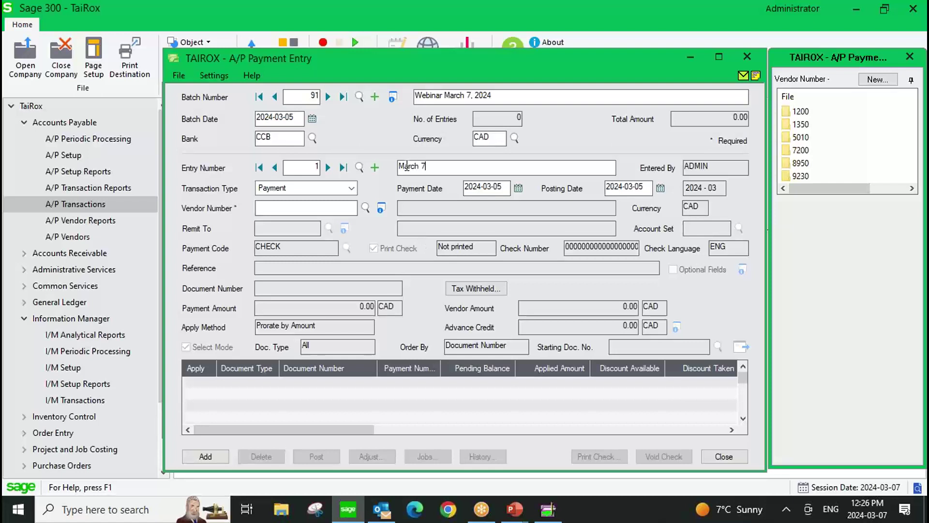
left_click_drag(469, 167, 375, 166)
right_click(409, 166)
left_click(271, 207)
Pay vendor 5010's invoice 307-1 for 264.42 as entry 1, and paste the description into entry 2
left_click(329, 207)
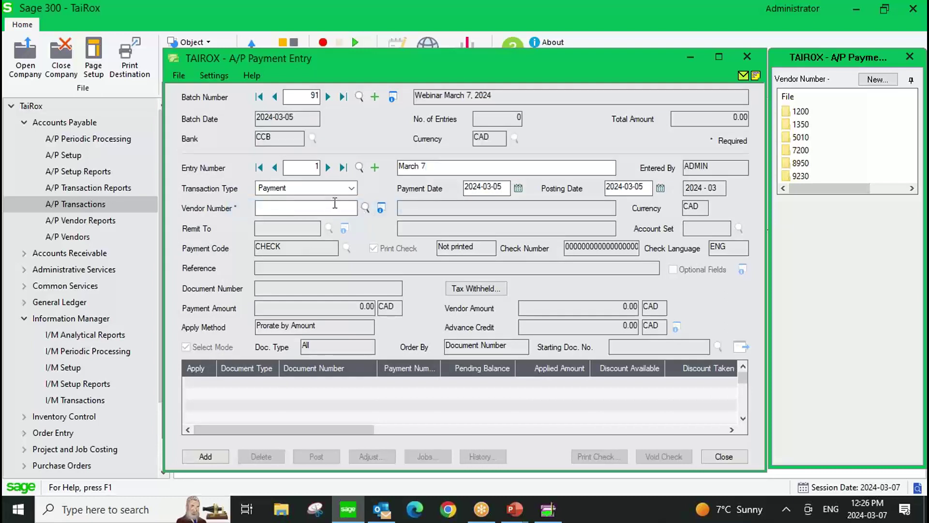
type("501")
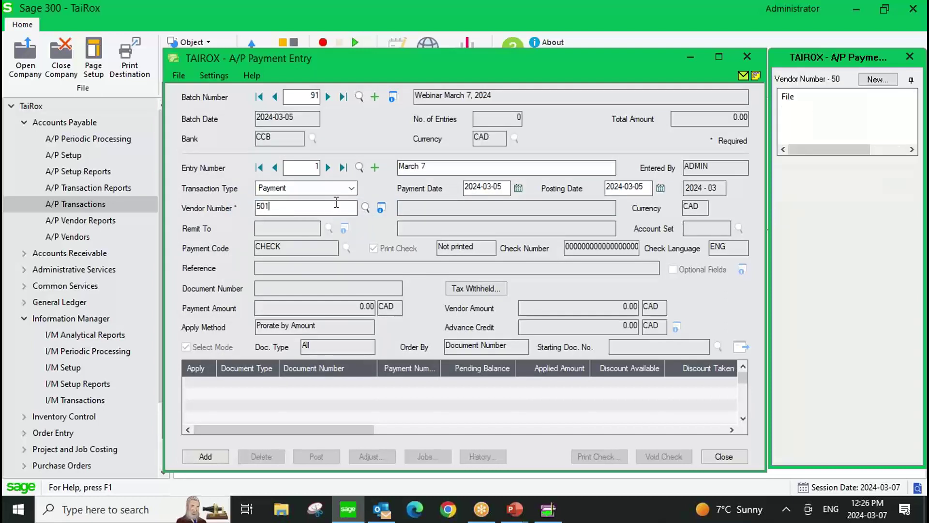
type("0")
key("Tab")
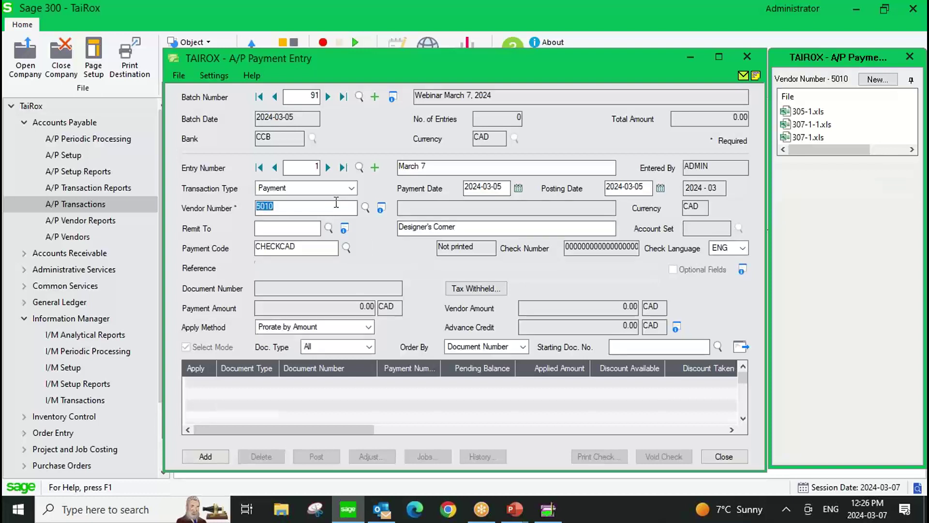
left_click(741, 347)
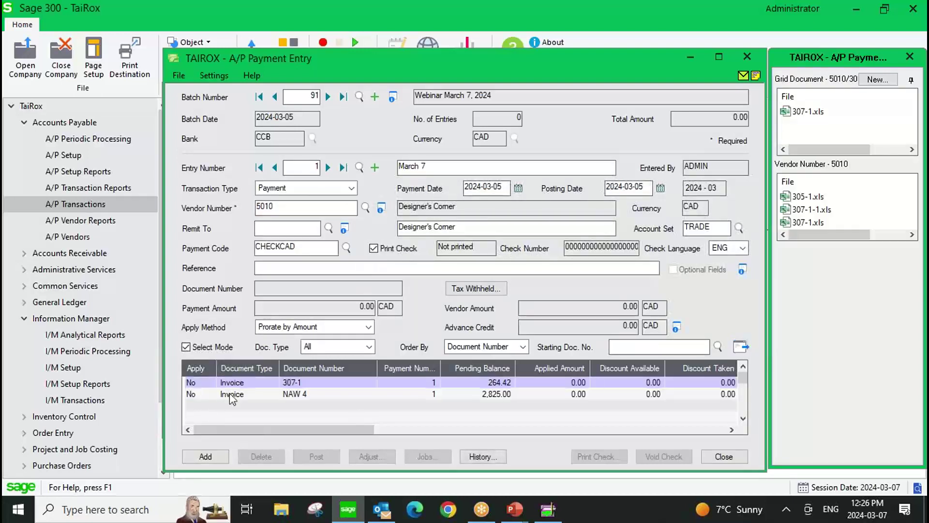
left_click(304, 384)
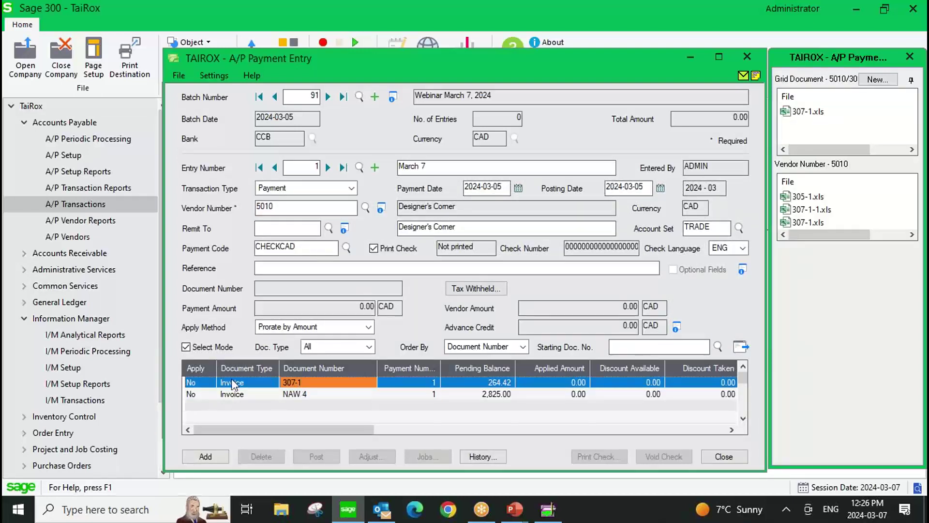
double_click(193, 383)
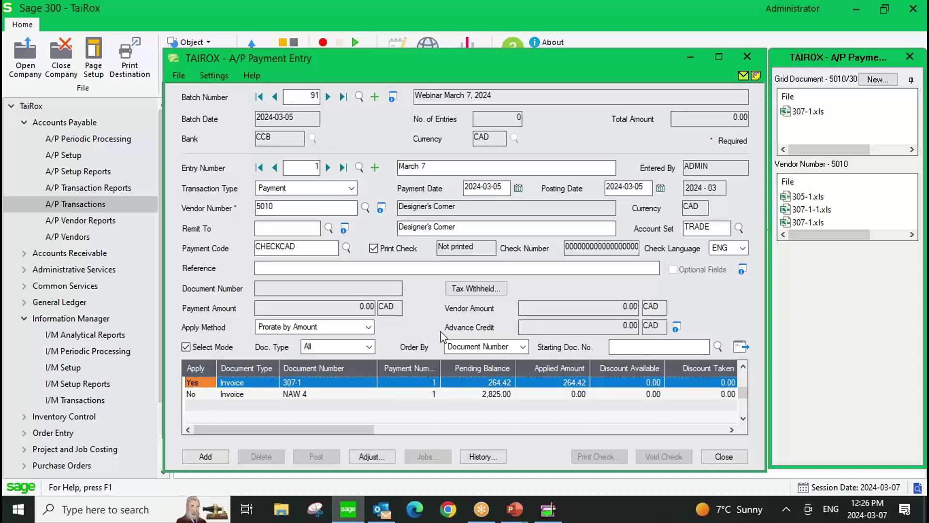
mouse_move(798, 125)
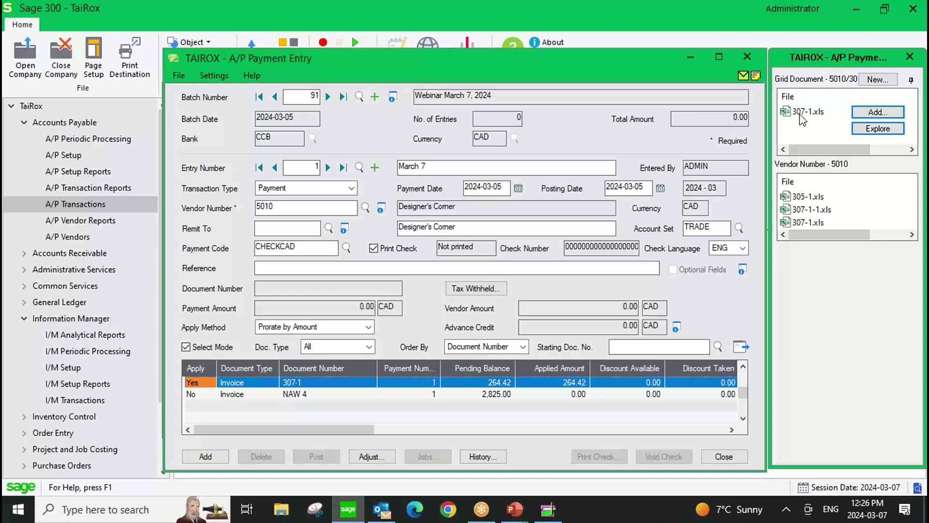
left_click(206, 457)
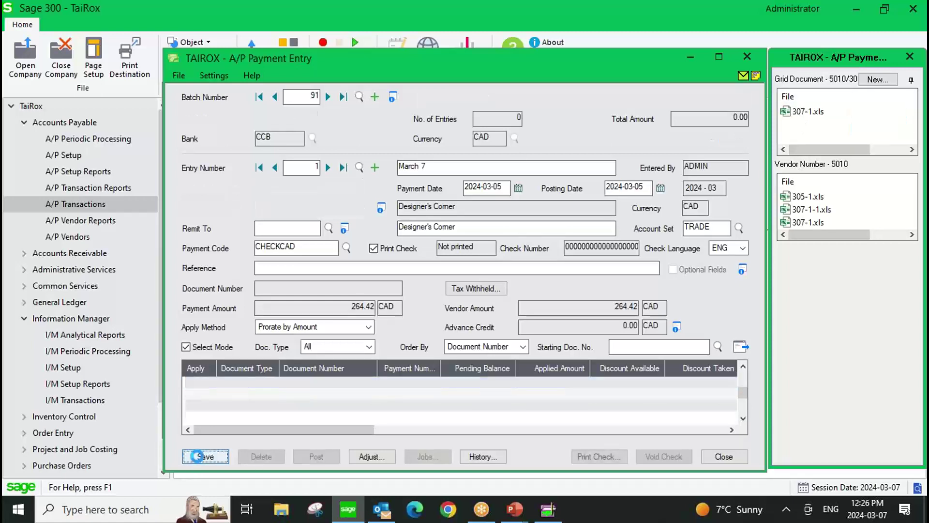
right_click(413, 168)
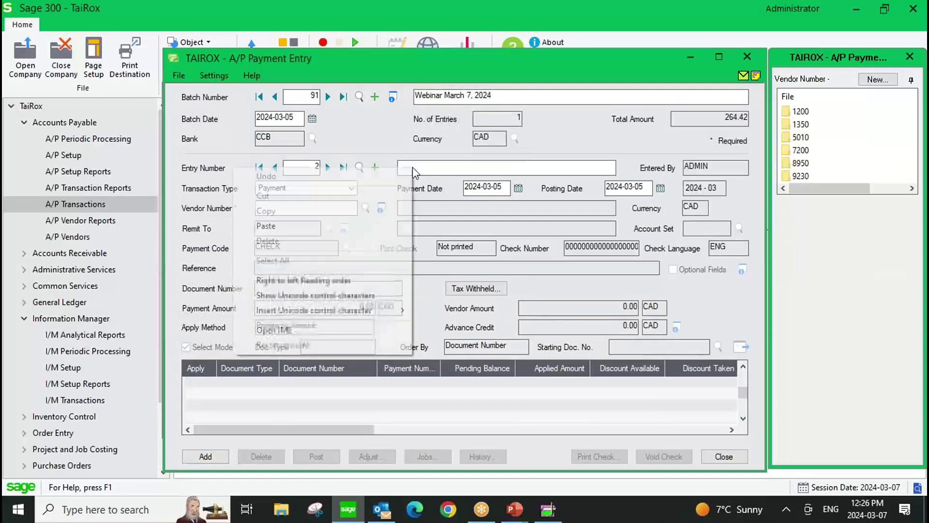
left_click(321, 226)
Pay vendor 7200's invoice 307-2 and save it as entry 2
left_click(352, 206)
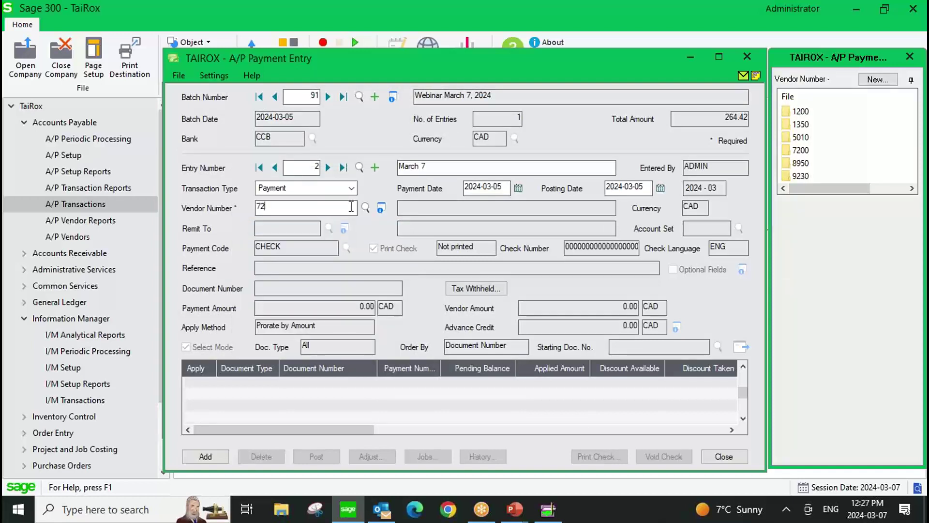
type("7200")
key("Tab")
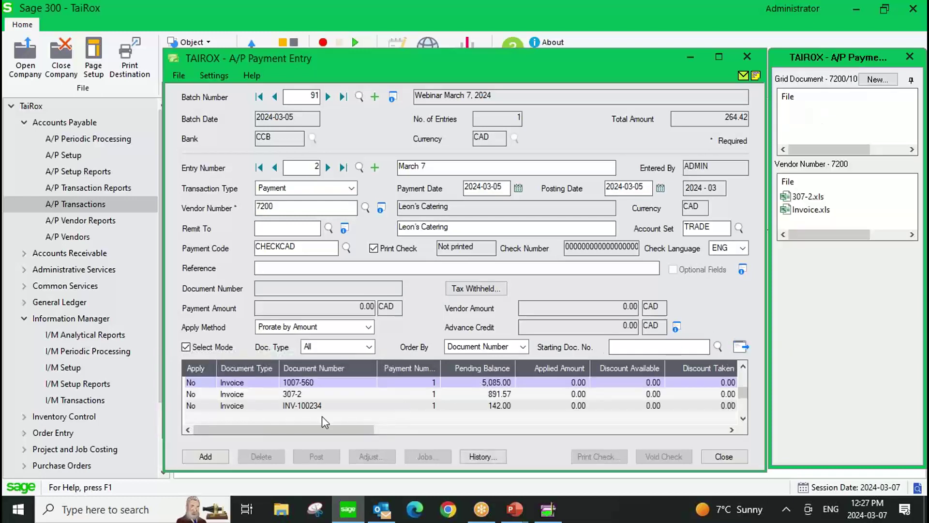
left_click(303, 394)
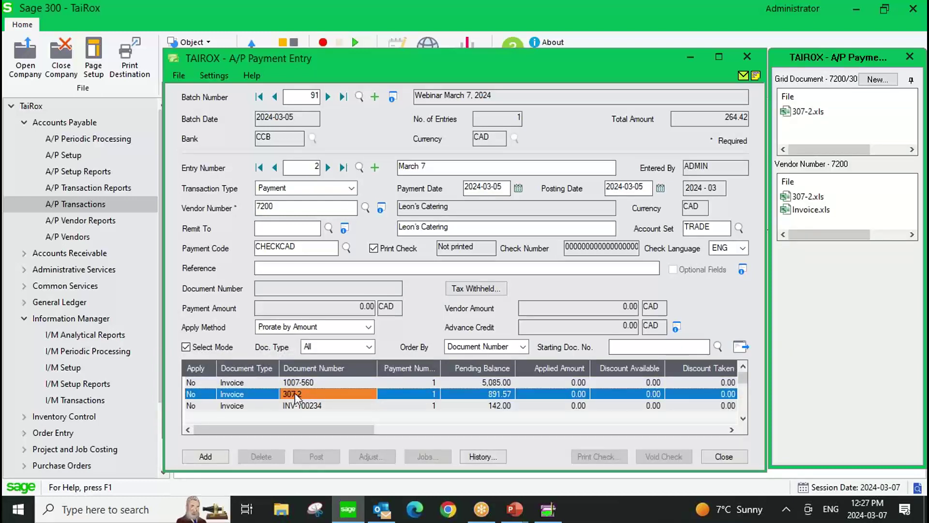
double_click(193, 394)
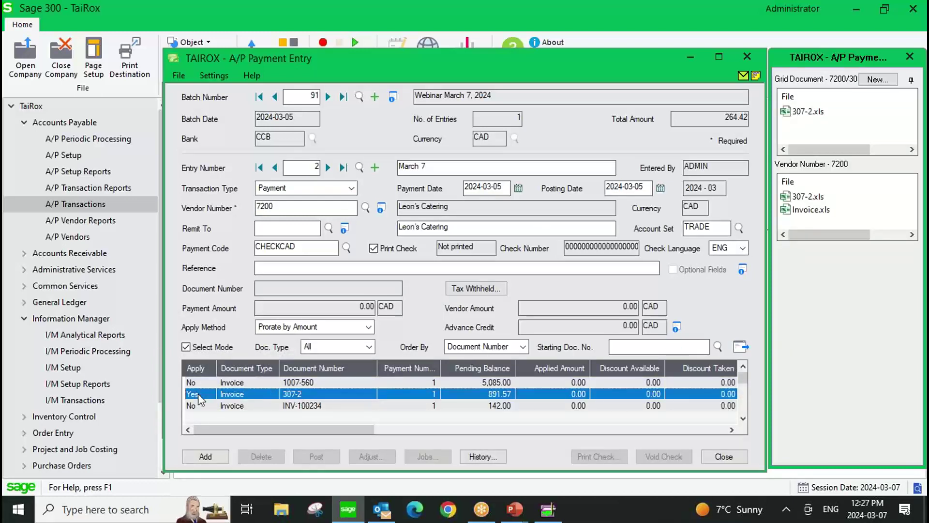
left_click(205, 456)
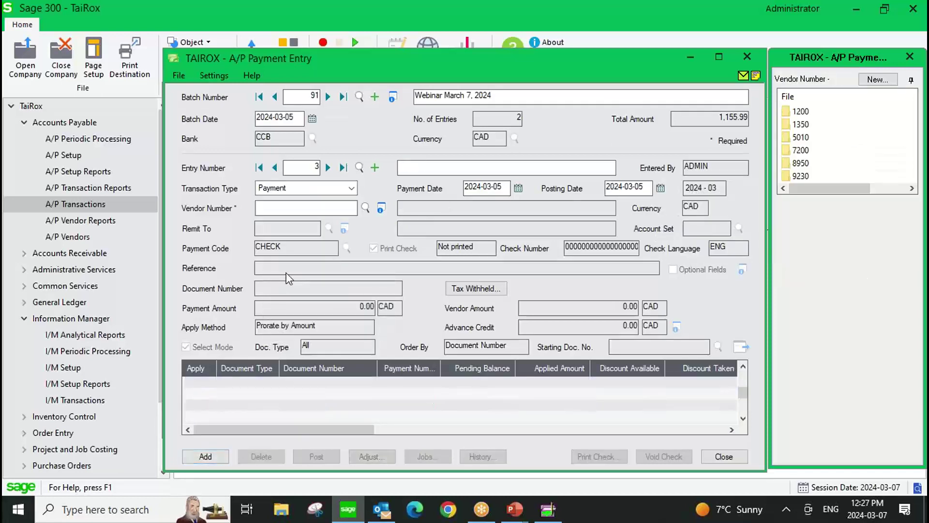
Describe entry 3 as March 7 and pay vendor 8950's invoice 307-3
right_click(437, 170)
left_click(371, 229)
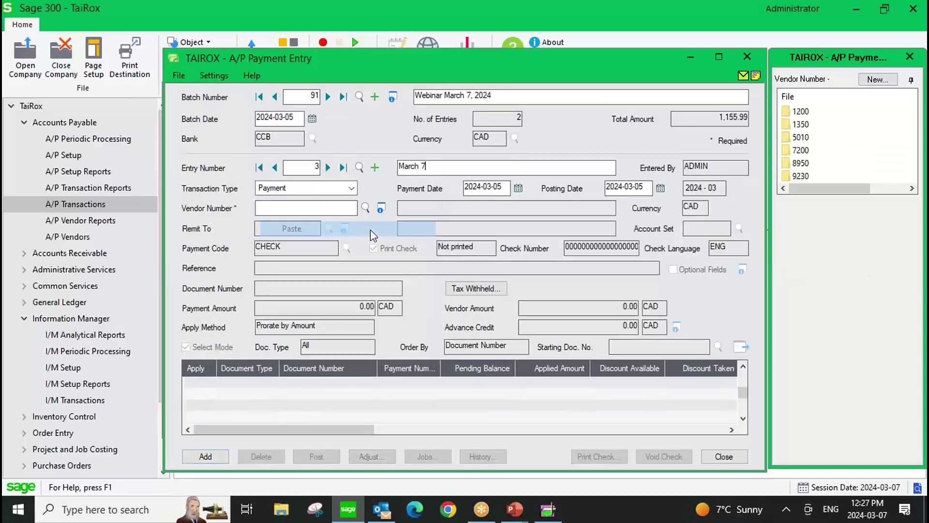
left_click(343, 208)
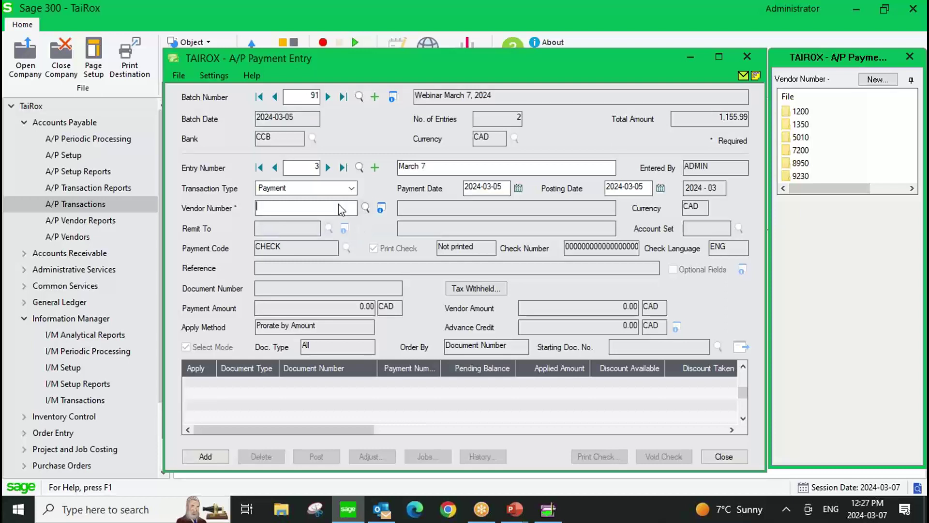
type("8950")
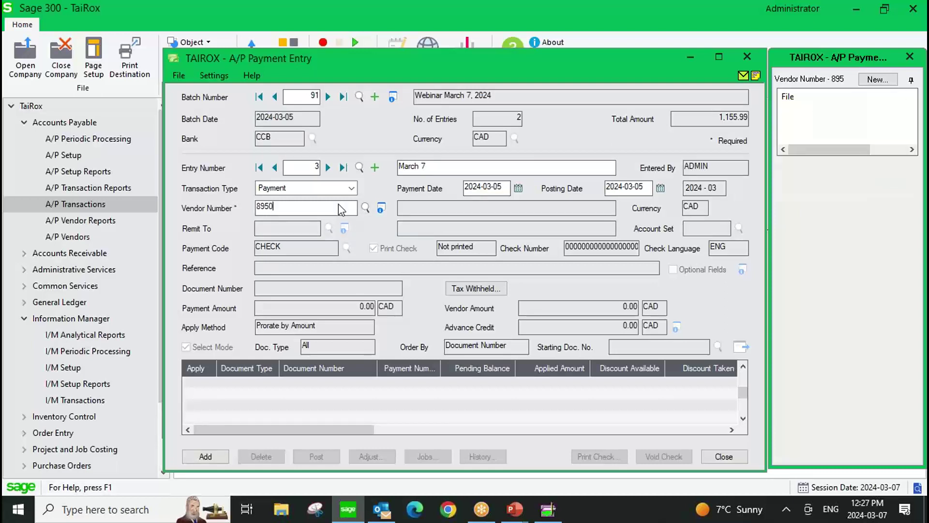
key("Tab")
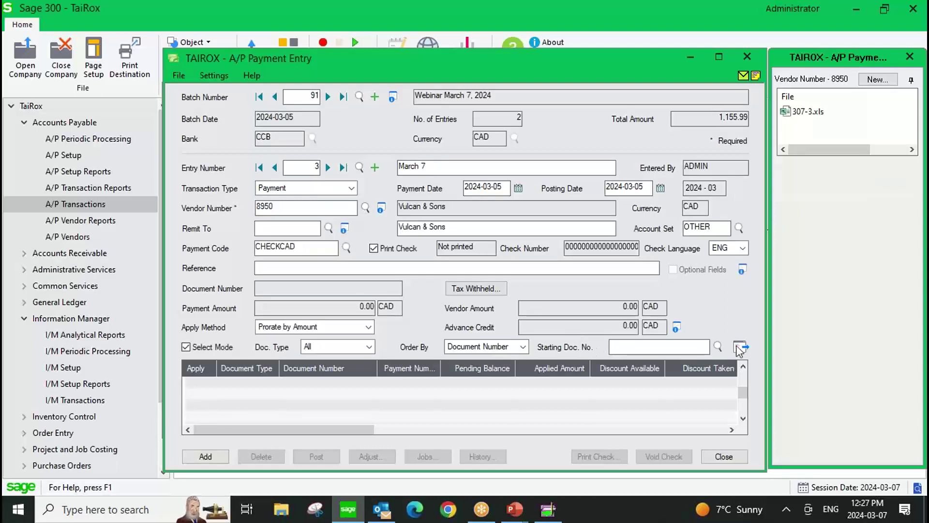
left_click(740, 347)
left_click(288, 395)
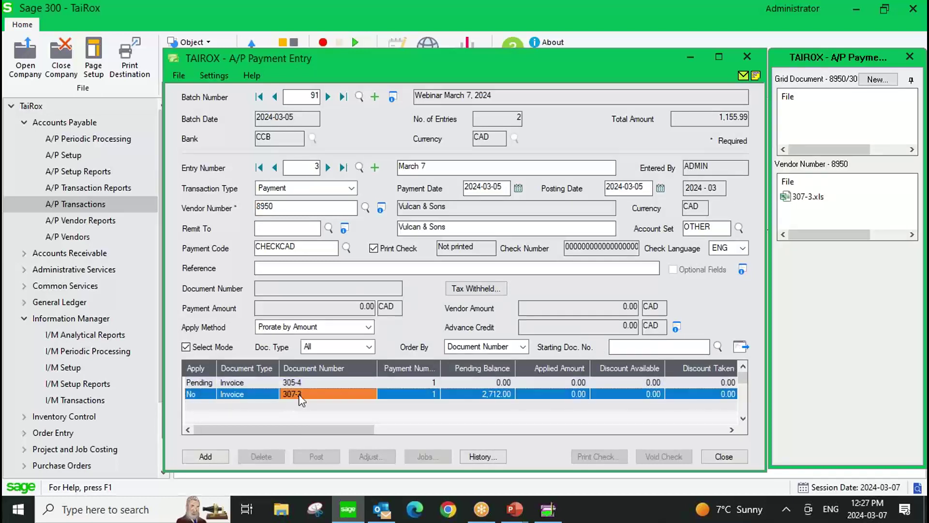
left_click(200, 395)
double_click(199, 395)
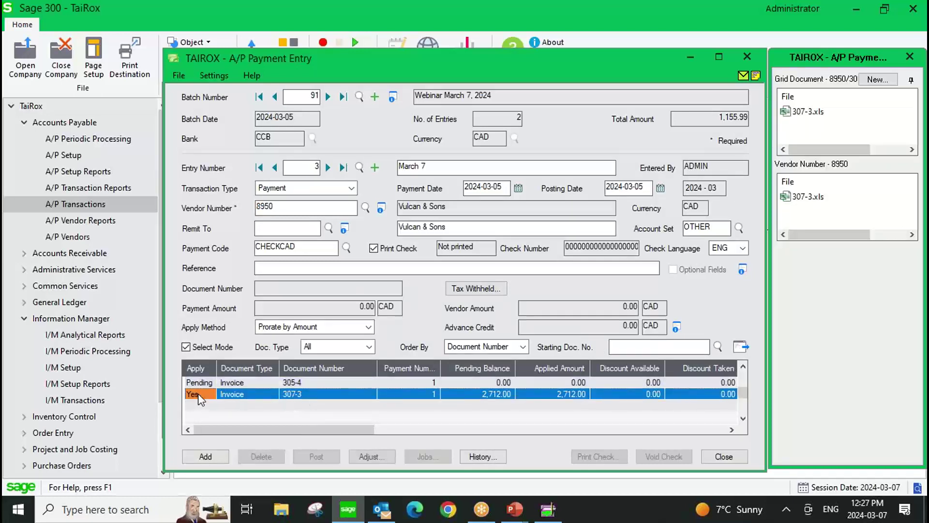
left_click(198, 456)
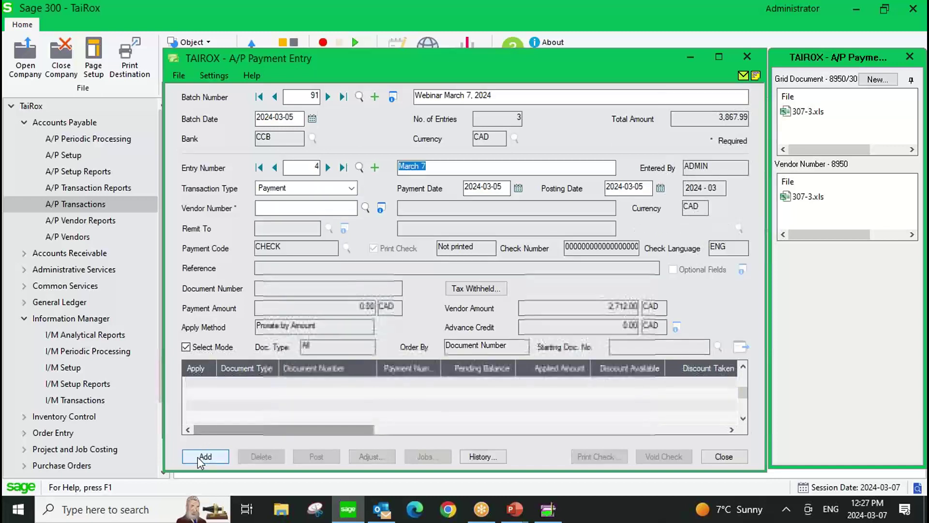
Describe entry 4 as March 7 and apply 3,390.00 to vendor 9230's invoice 307-4
right_click(445, 165)
left_click(315, 220)
left_click(321, 208)
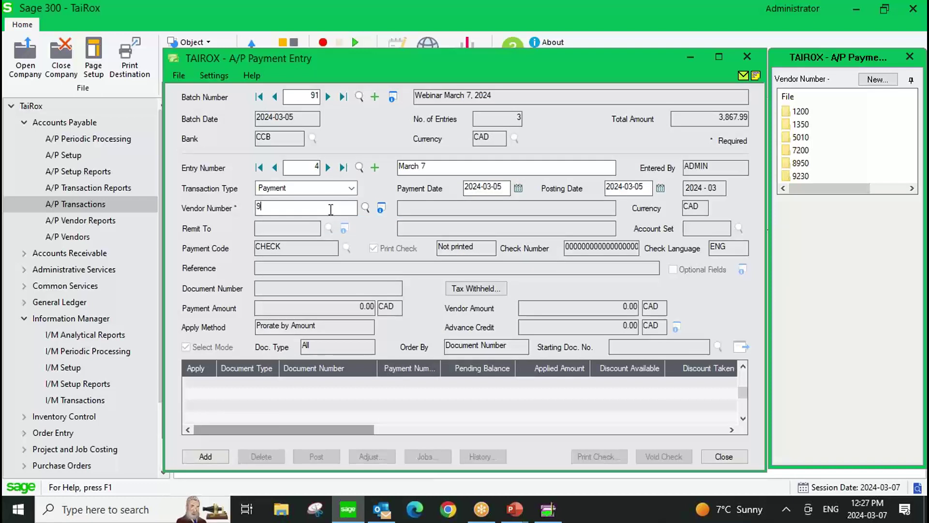
type("9230")
key("Tab")
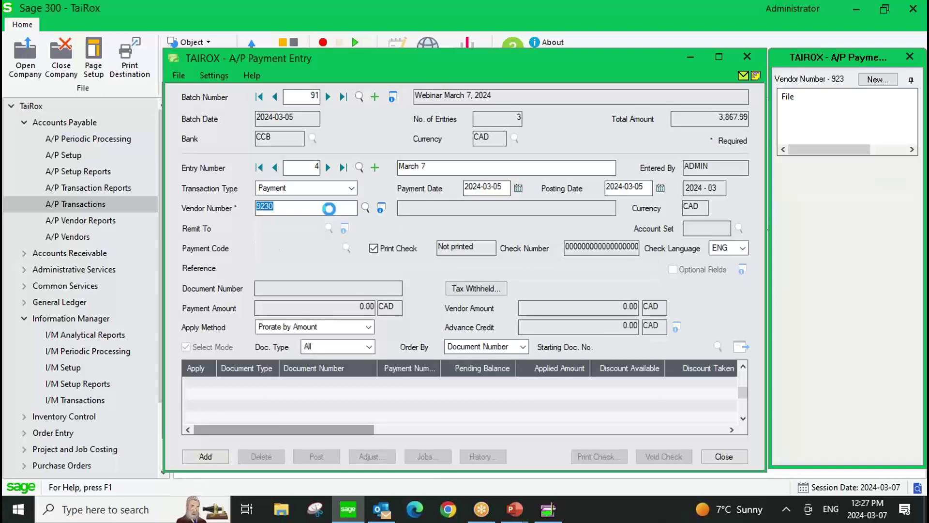
left_click(741, 346)
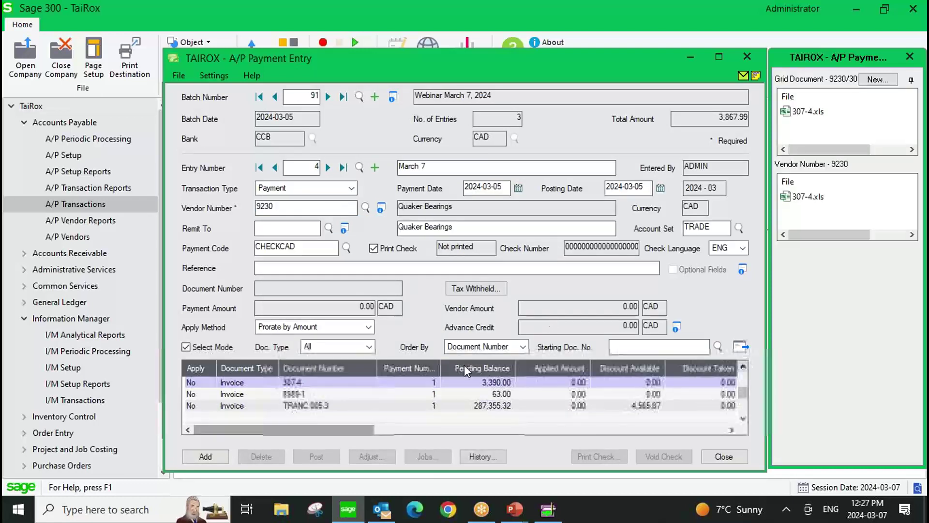
left_click(296, 382)
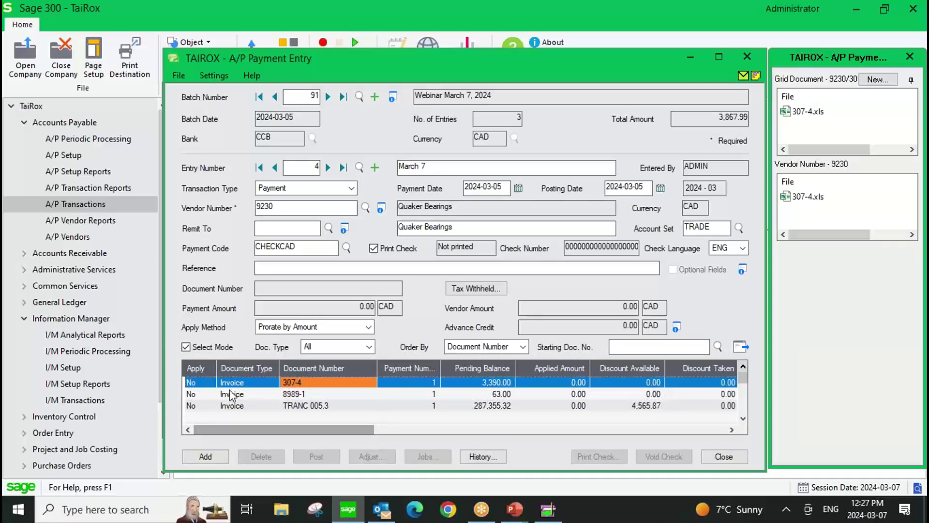
double_click(192, 382)
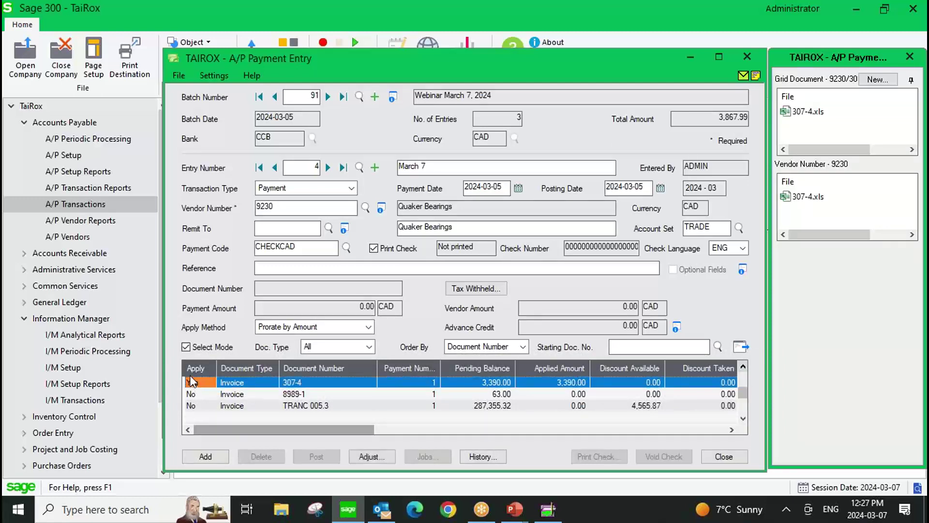
left_click(205, 457)
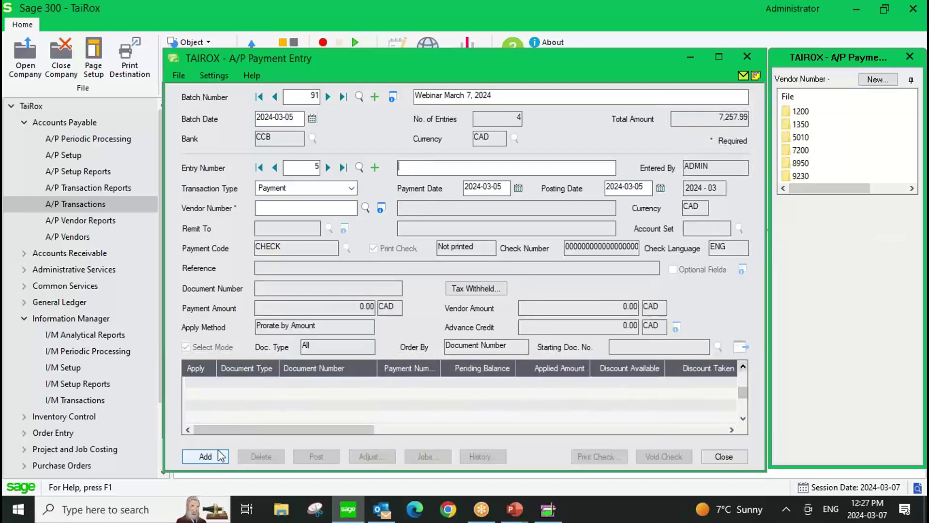
Close payment entry, dismiss the not-approved error and submit batch 91 for approval
left_click(722, 458)
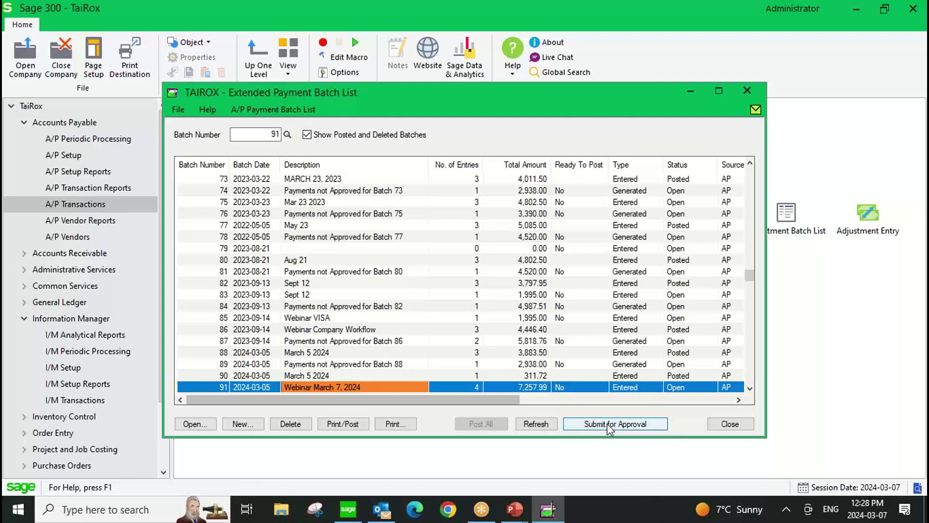
left_click(328, 427)
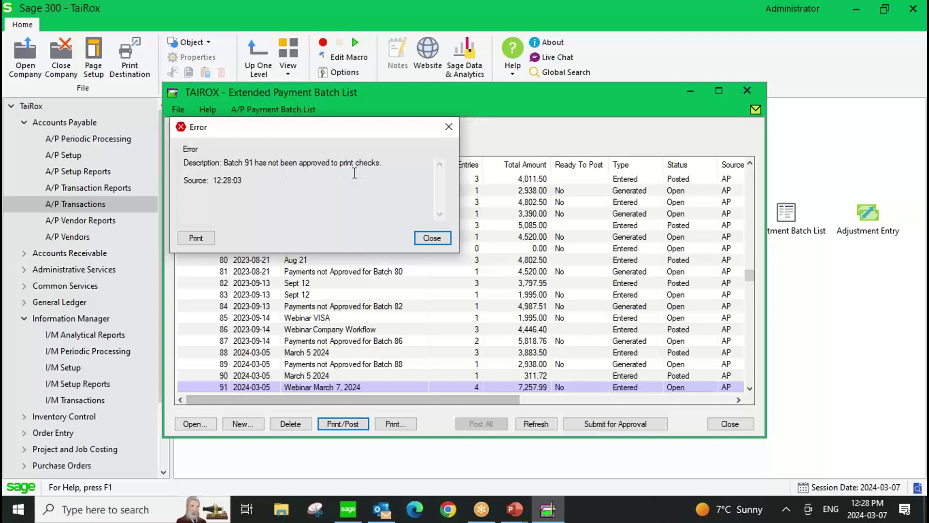
left_click(436, 239)
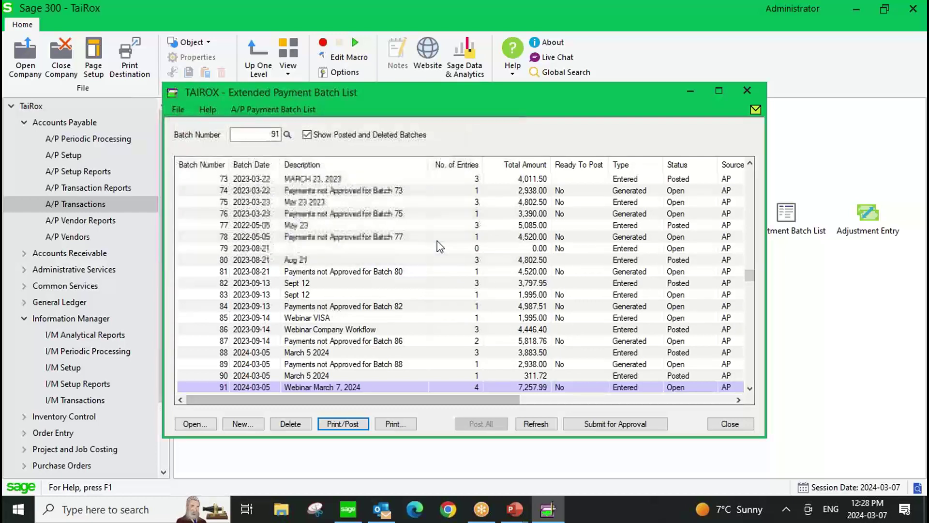
left_click(600, 426)
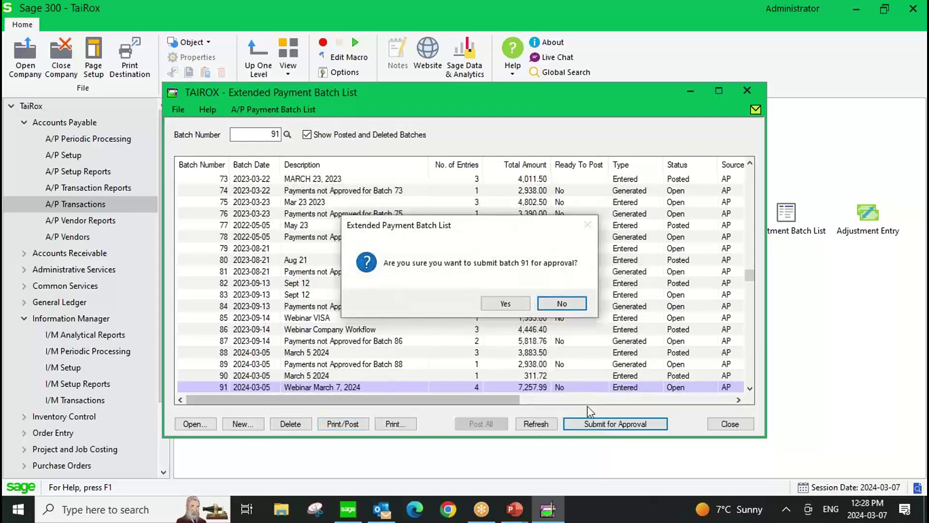
left_click(506, 303)
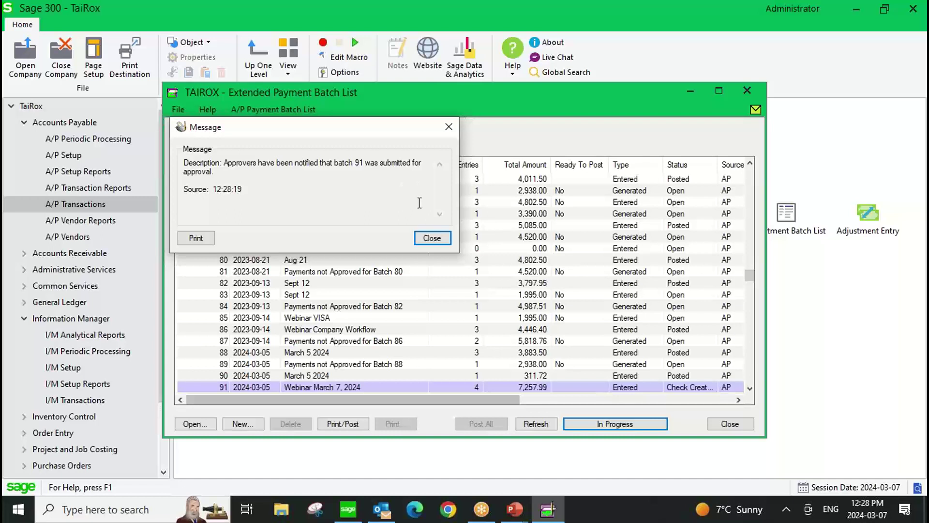
left_click(434, 238)
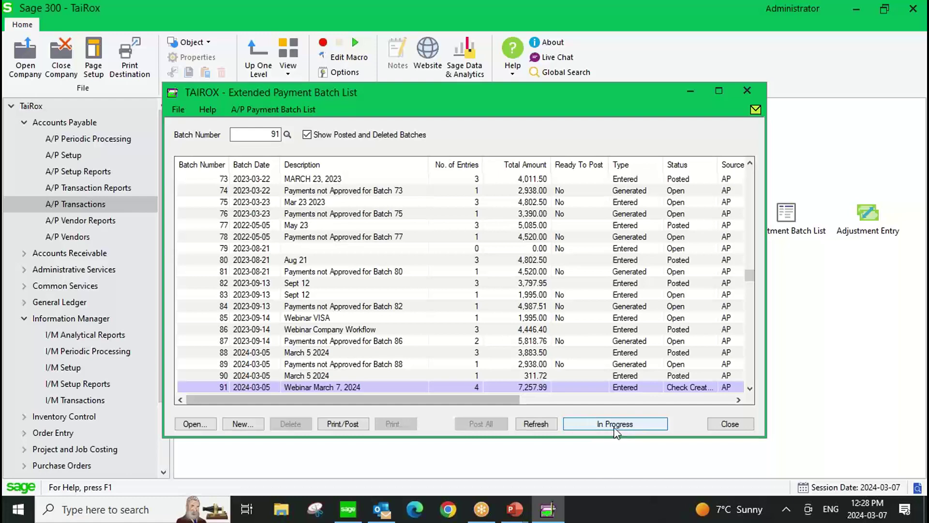
Check batch 91's approval status, then close the Extended Payment Batch List
left_click(616, 430)
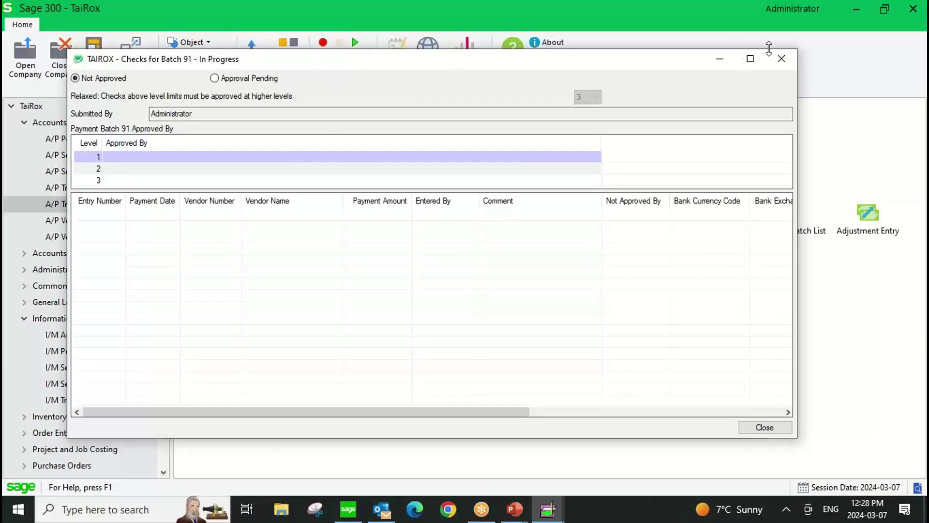
left_click(781, 59)
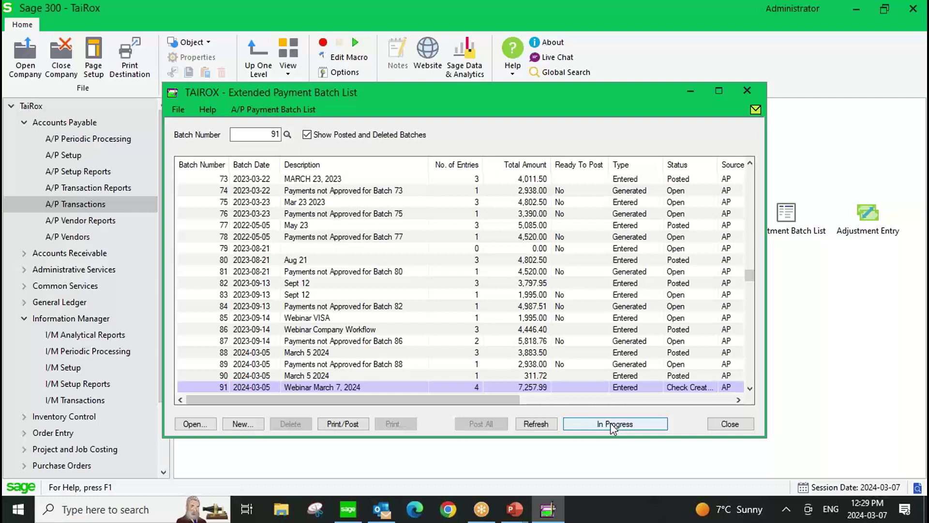
left_click(748, 91)
left_click(748, 92)
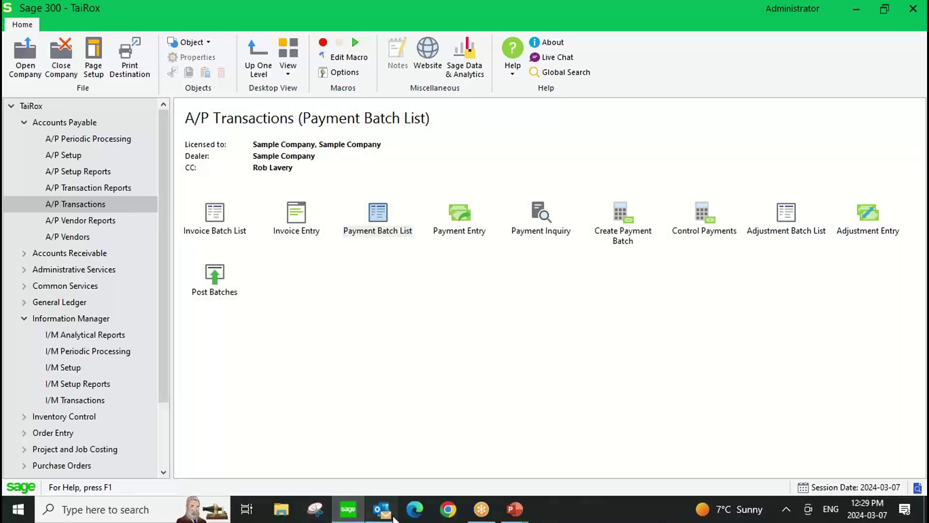
Read the 'Payments require your approval' email for batch 91 in Outlook, then close it
left_click(382, 509)
double_click(232, 196)
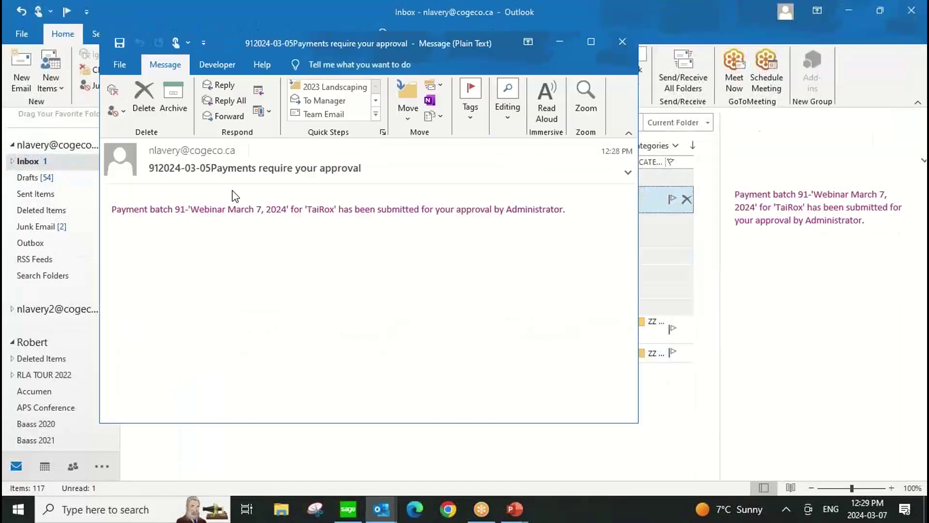
triple_click(310, 151)
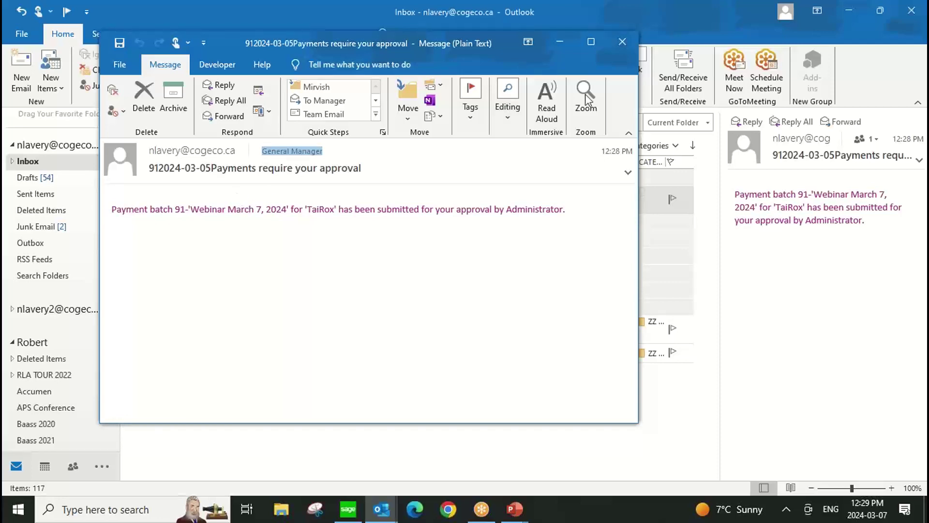
left_click(618, 91)
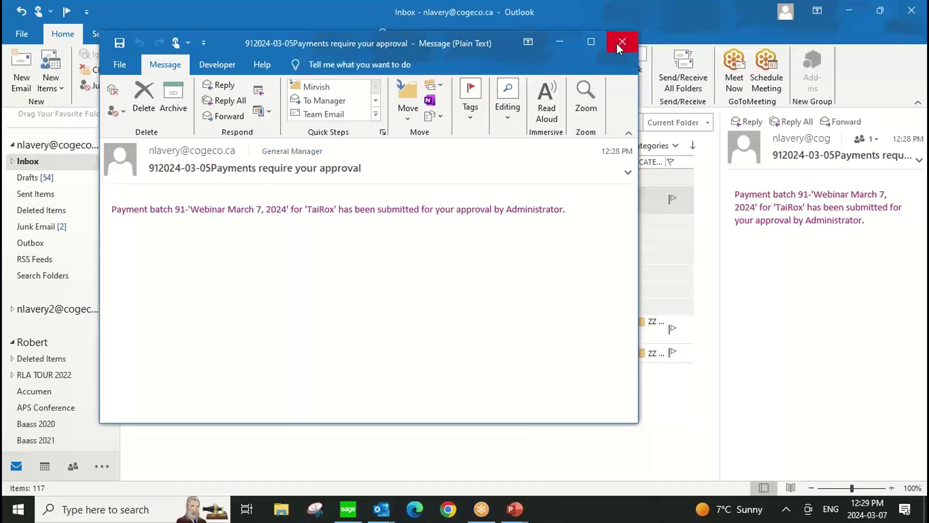
left_click(622, 42)
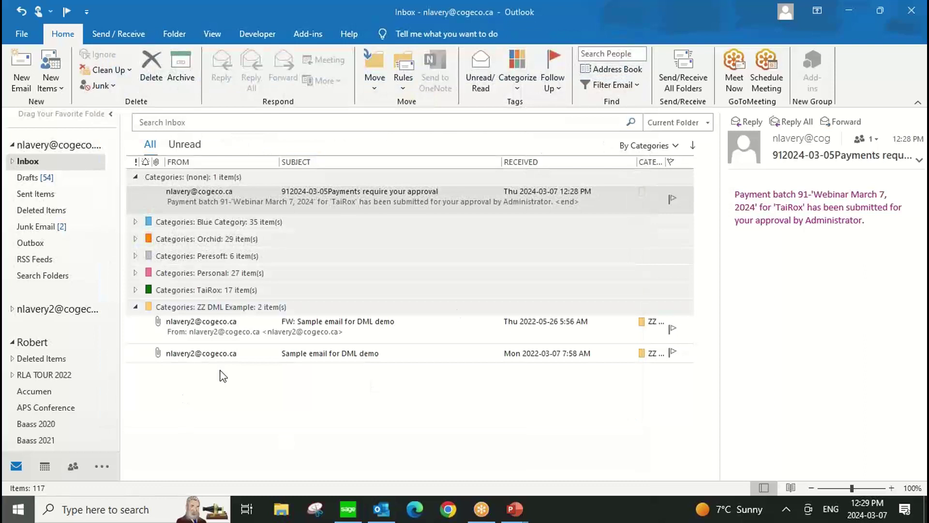
Run SOX Check Approval as administrator and sign on with the GM user ID
left_click(18, 507)
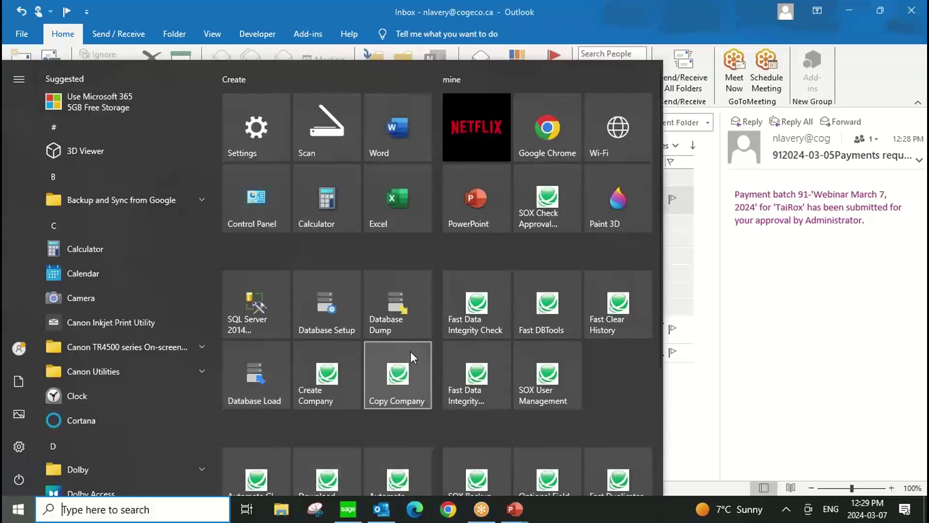
right_click(551, 203)
mouse_move(607, 262)
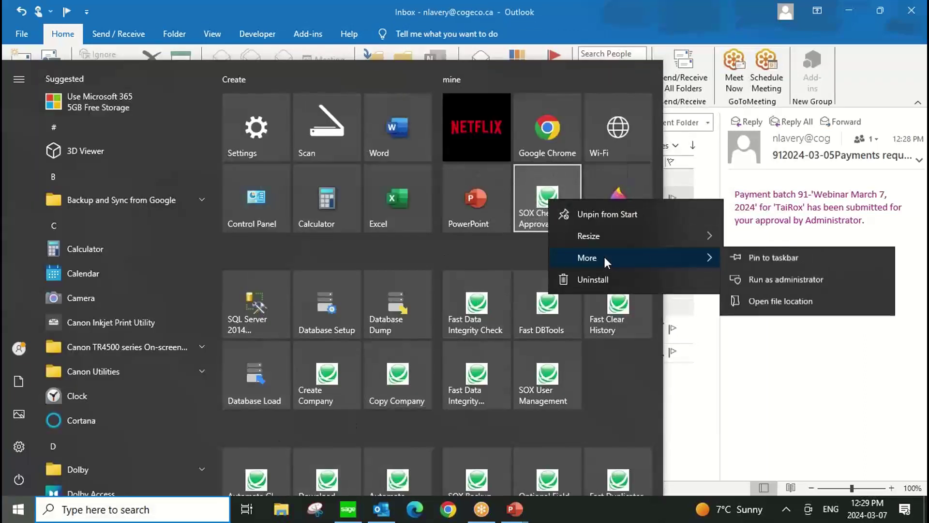
left_click(774, 290)
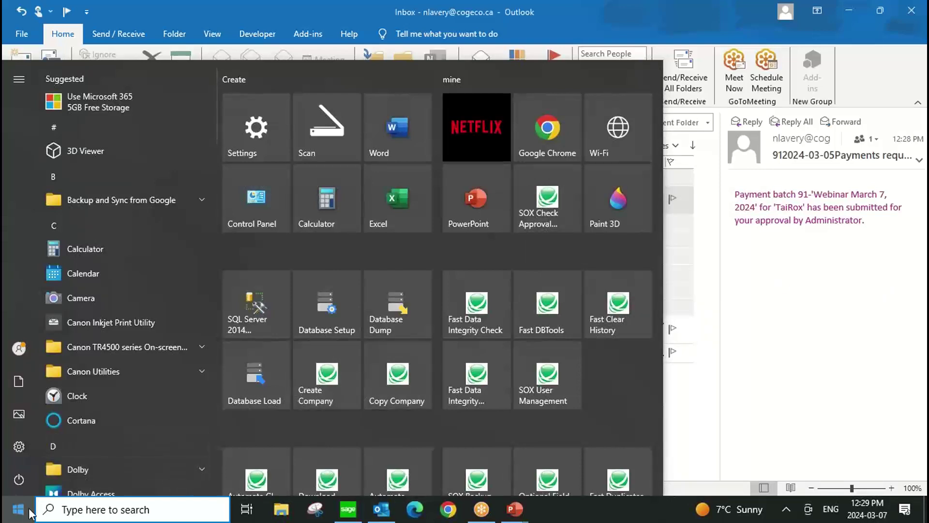
key("shift+Tab")
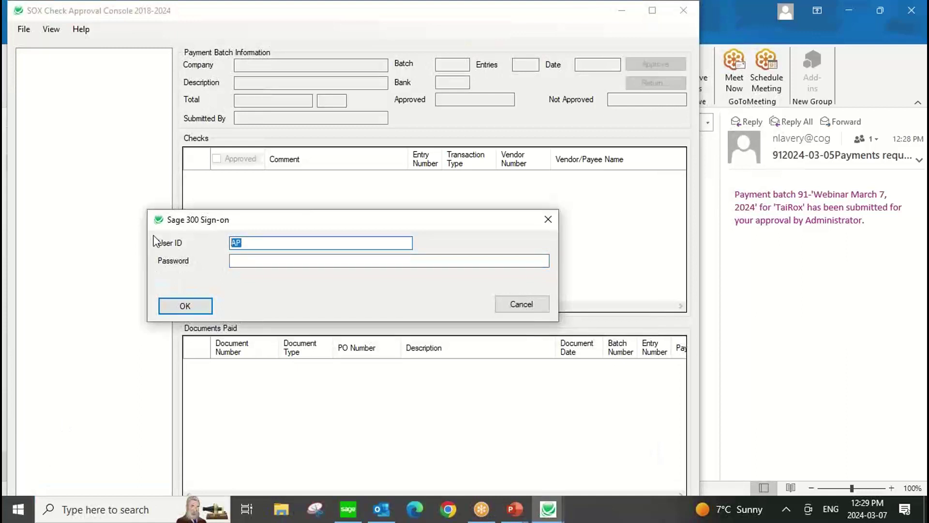
type("GM")
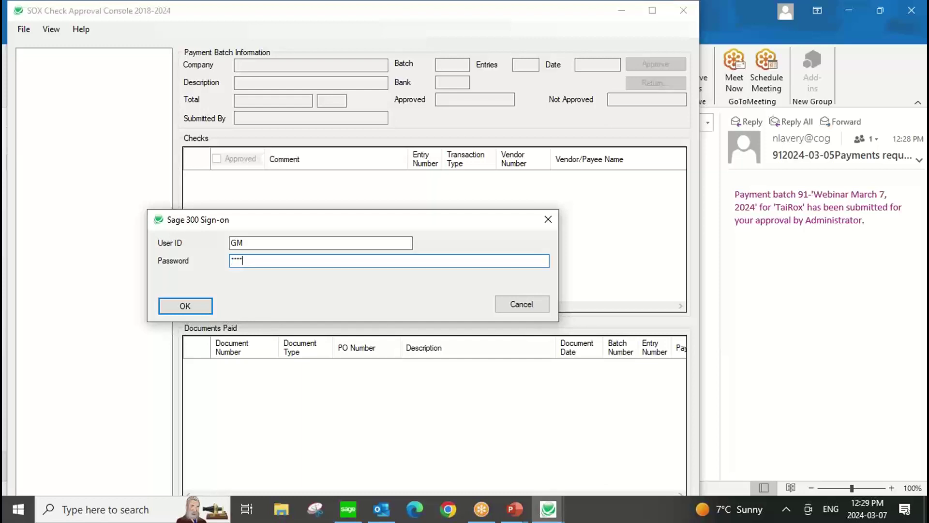
key("Return")
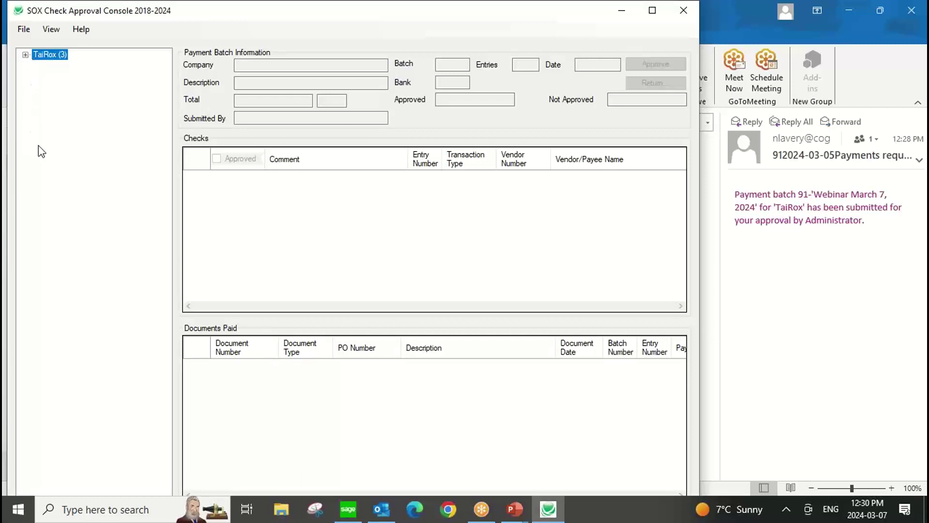
Expand TaiRox and load the Webinar March 7, 2024 batch's checks
left_click(26, 55)
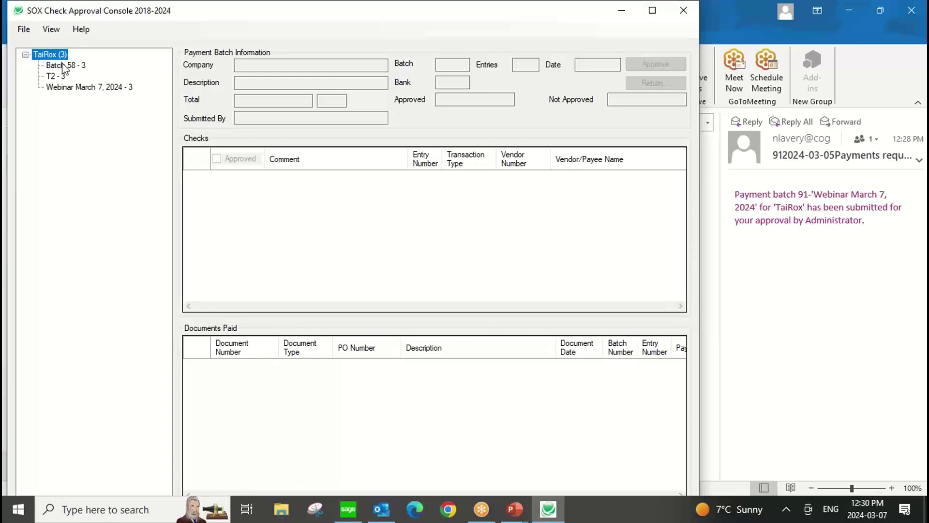
left_click(75, 87)
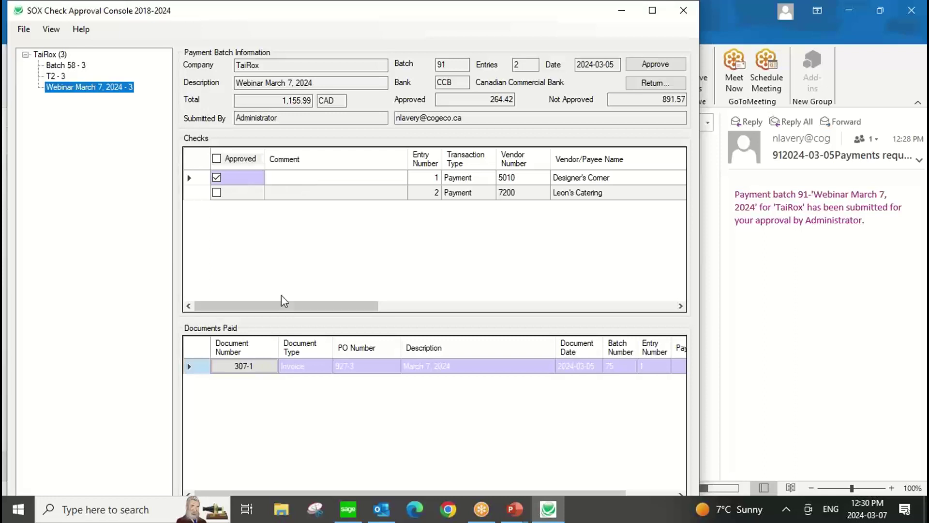
left_click_drag(283, 306, 382, 306)
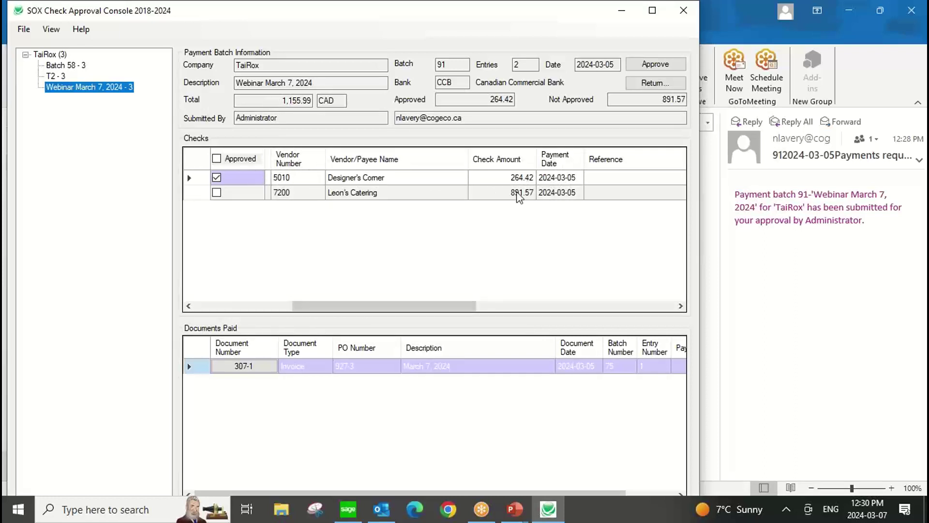
left_click_drag(450, 311, 320, 297)
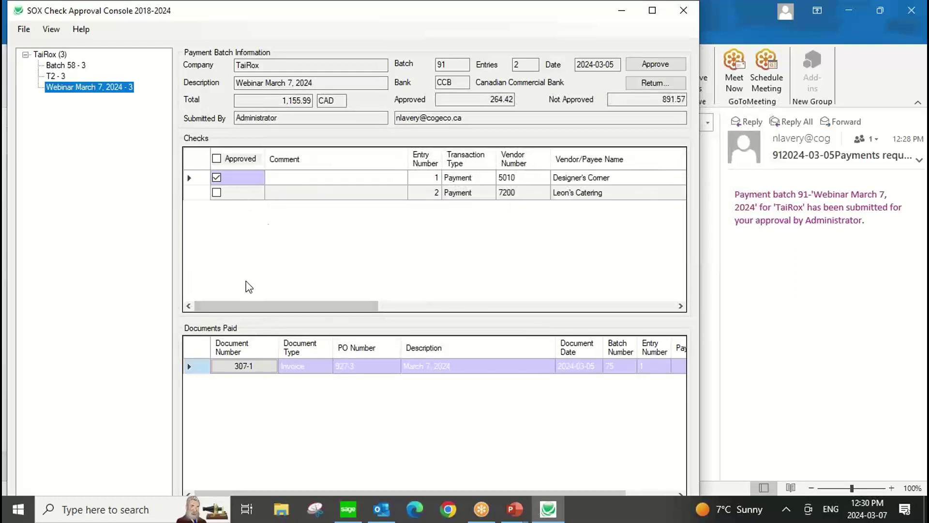
Review the Leon's Catering and Designer's Corner checks' documents and invoice 307-1's attachments
left_click(507, 194)
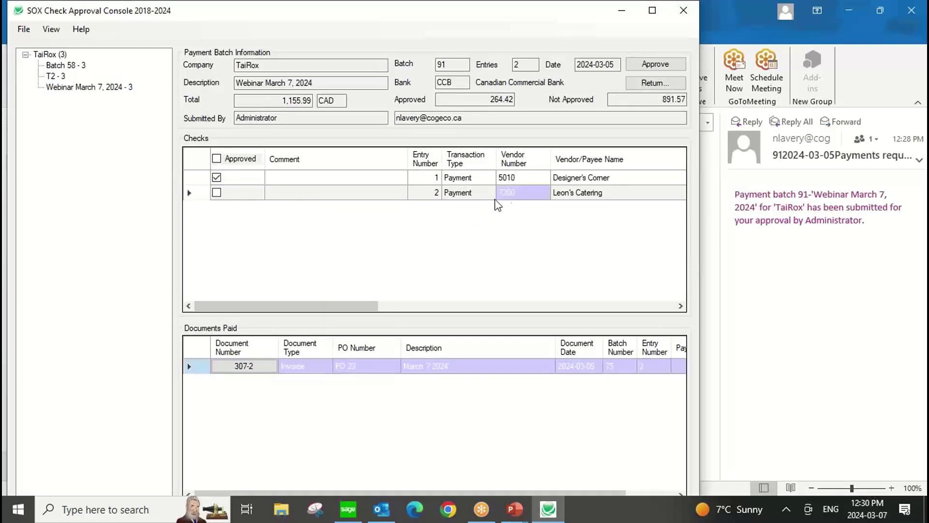
left_click(317, 178)
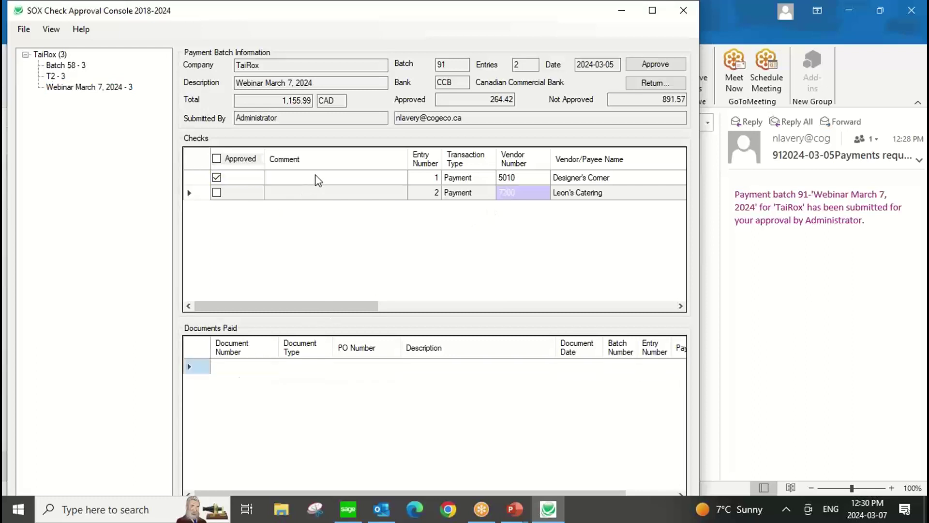
left_click(244, 370)
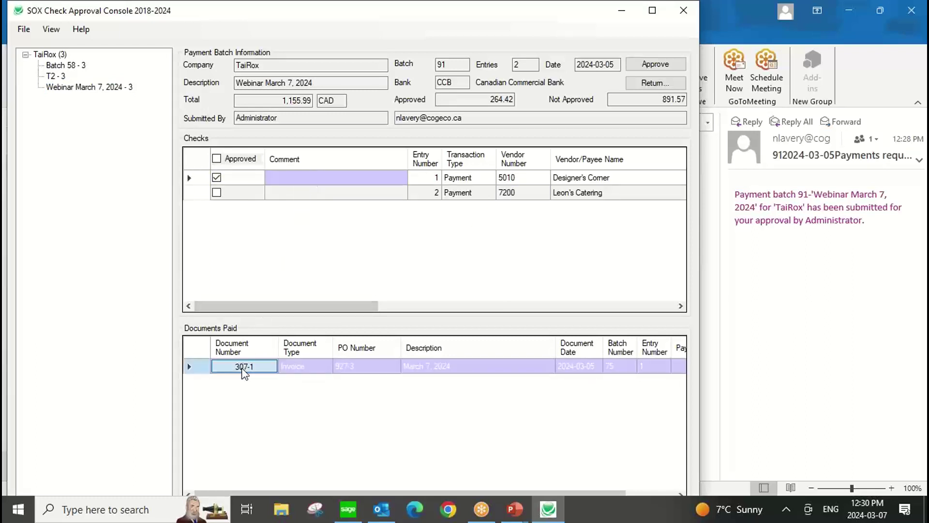
double_click(244, 370)
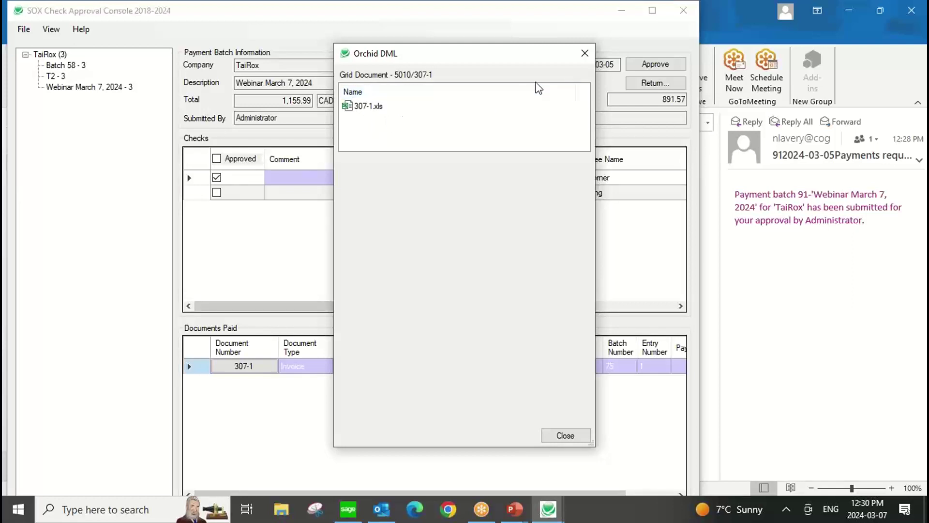
left_click(585, 54)
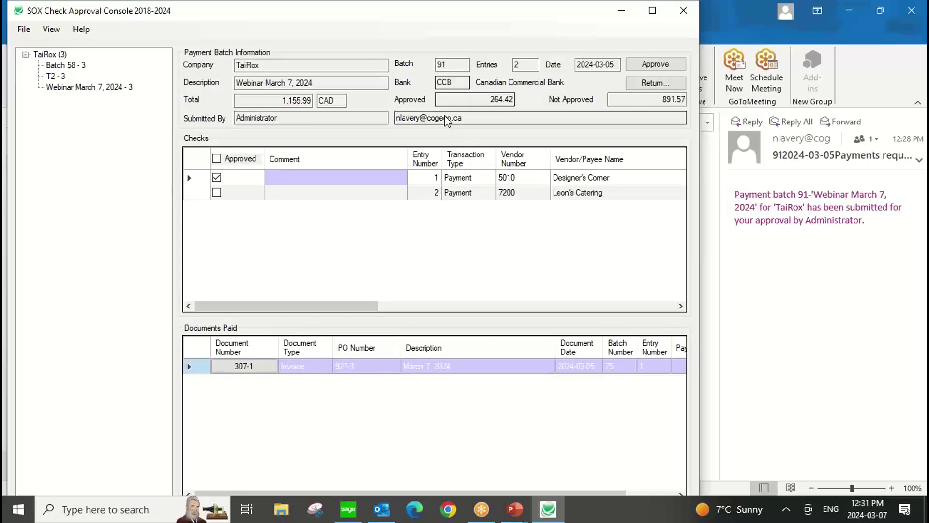
Approve and save the Leon's Catering check, then approve batch 91 and acknowledge the notice
left_click(217, 193)
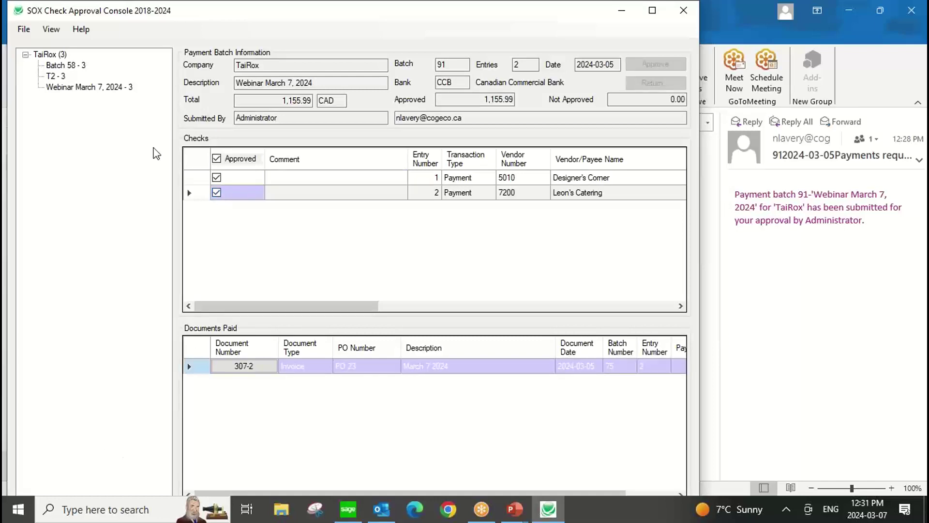
double_click(238, 15)
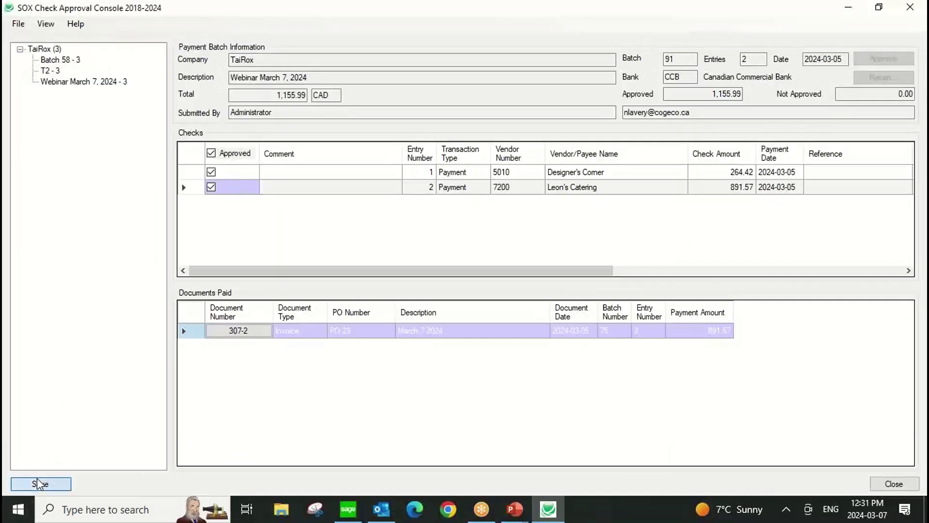
left_click(38, 481)
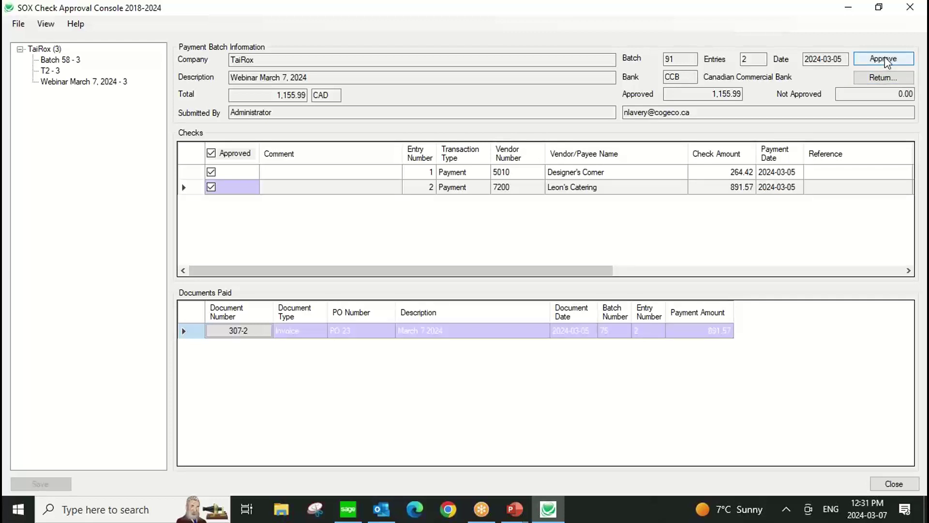
left_click(884, 59)
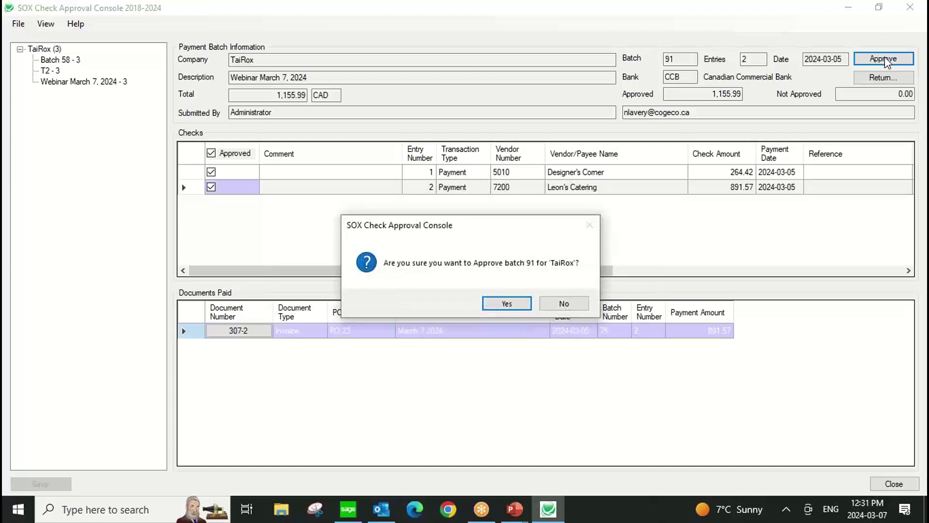
left_click(513, 306)
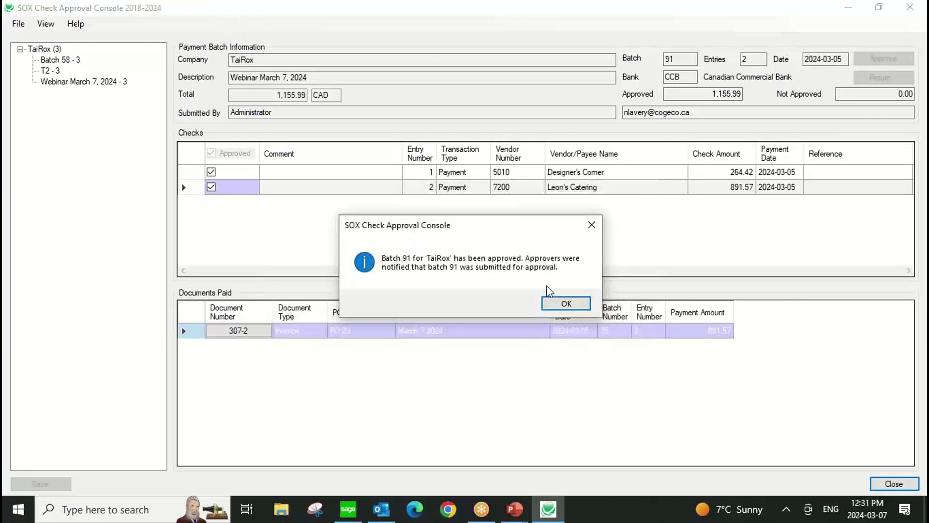
left_click(564, 304)
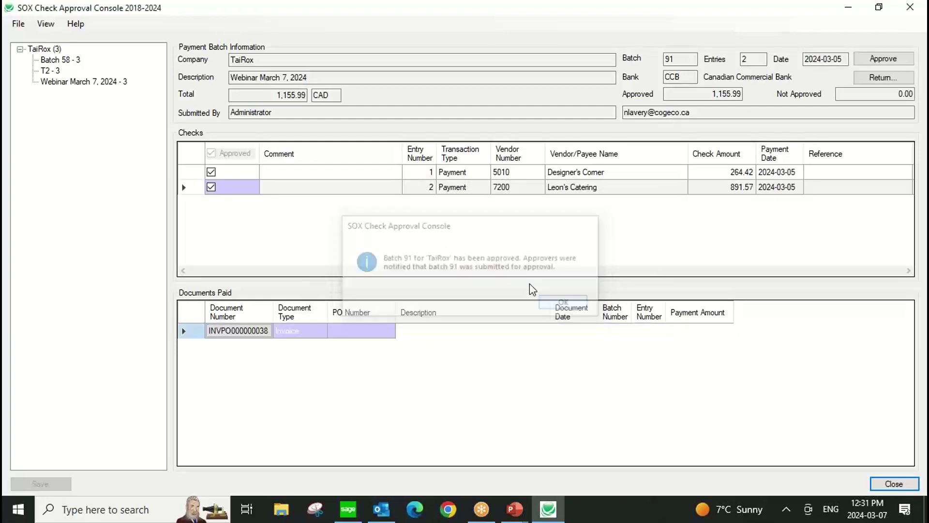
Restore and close the SOX Check Approval Console
double_click(242, 14)
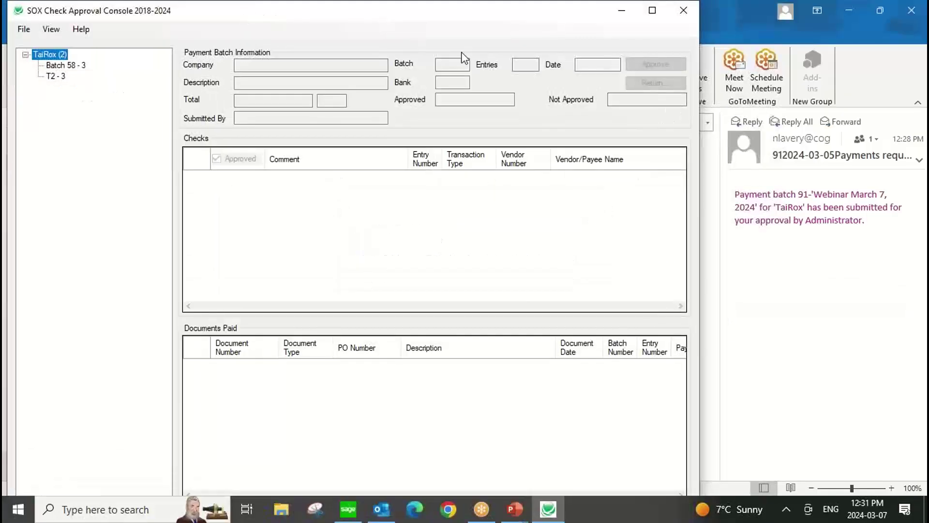
left_click_drag(269, 20, 269, 92)
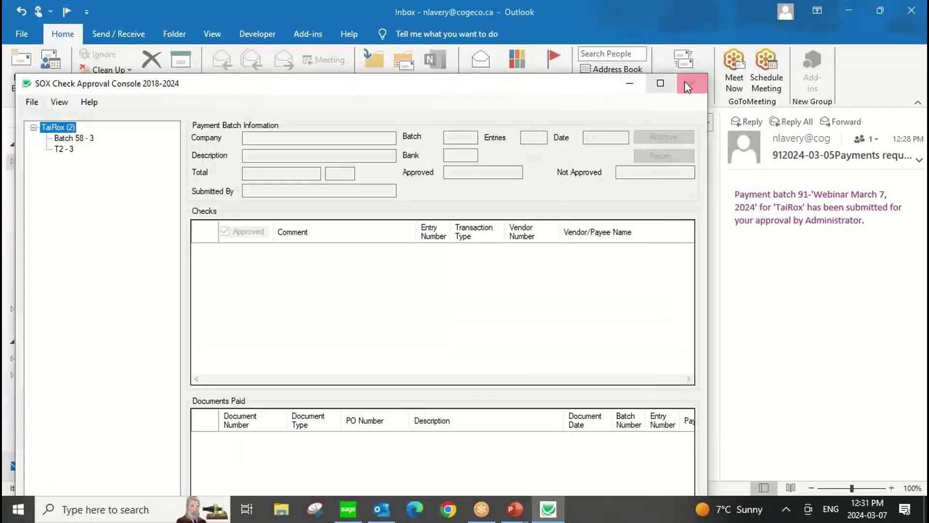
left_click(683, 82)
Send/receive all folders in Outlook and read the Level 1 approval email for batch 91
left_click(118, 33)
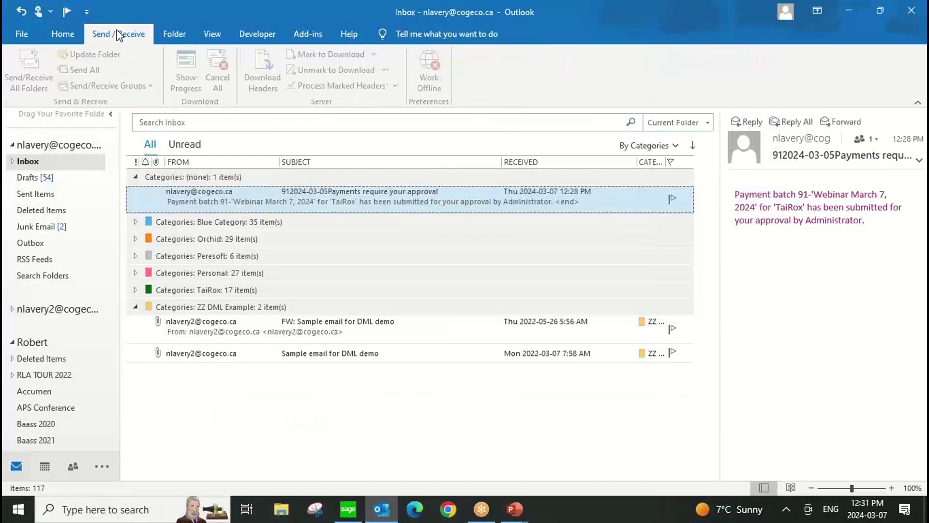
left_click(33, 68)
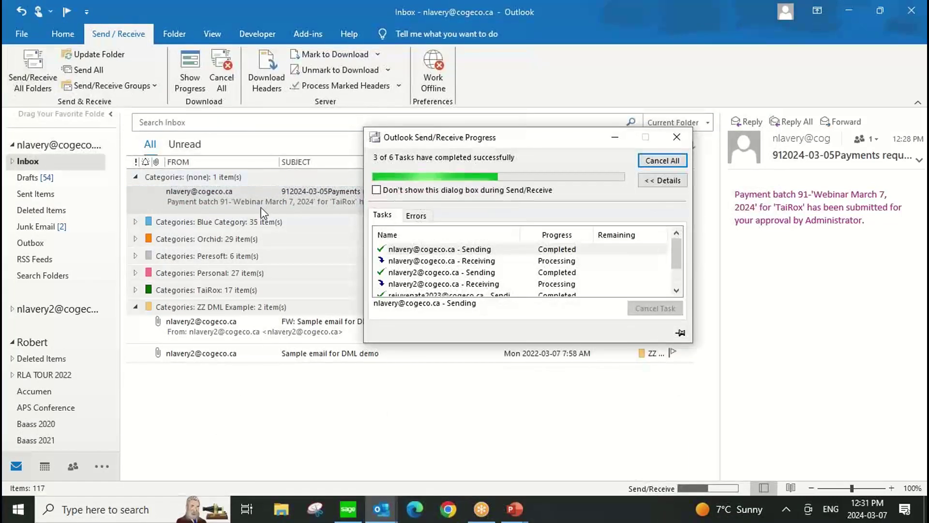
double_click(192, 197)
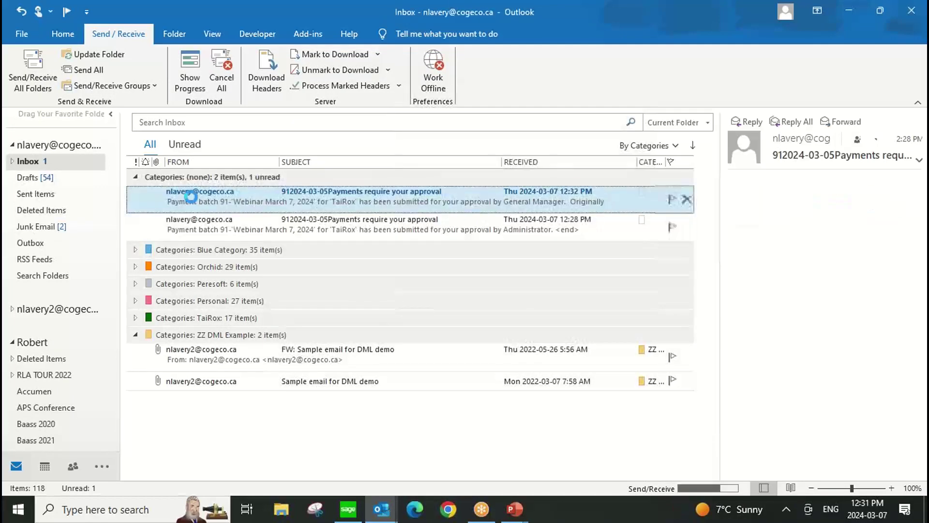
left_click(264, 151)
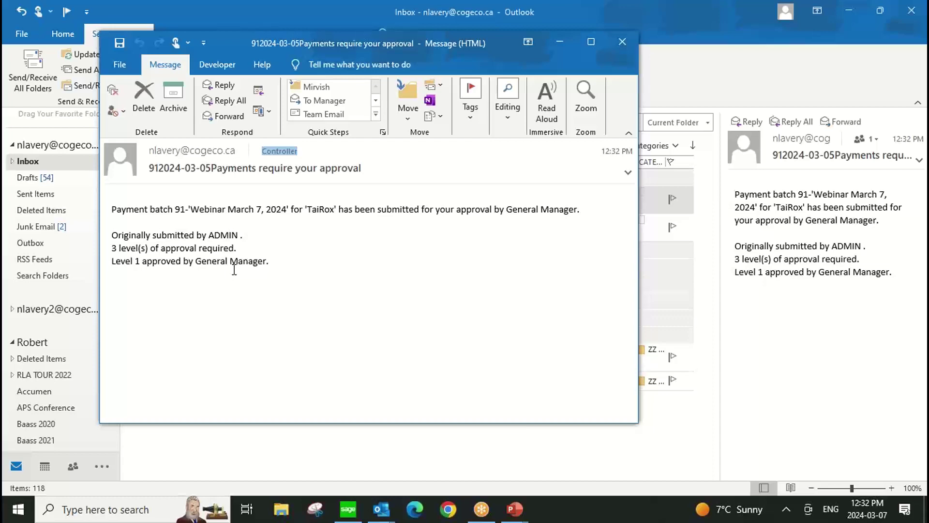
left_click(622, 42)
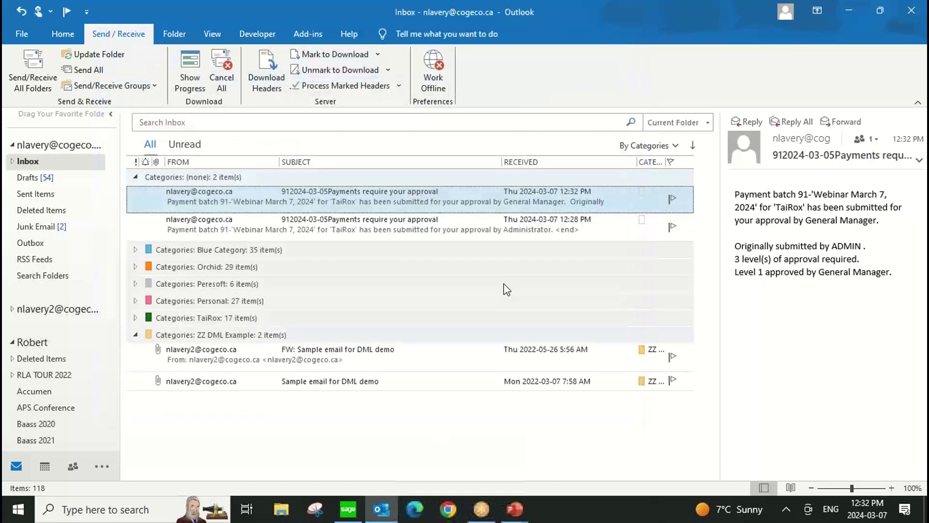
Relaunch SOX Check Approval as administrator, sign on as CONTRC and expand TaiRox
key("super")
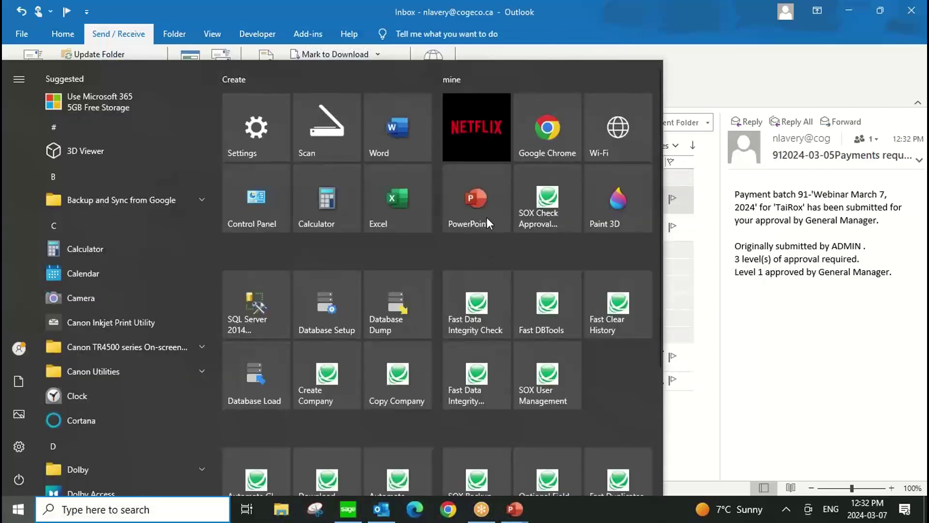
right_click(523, 201)
mouse_move(661, 267)
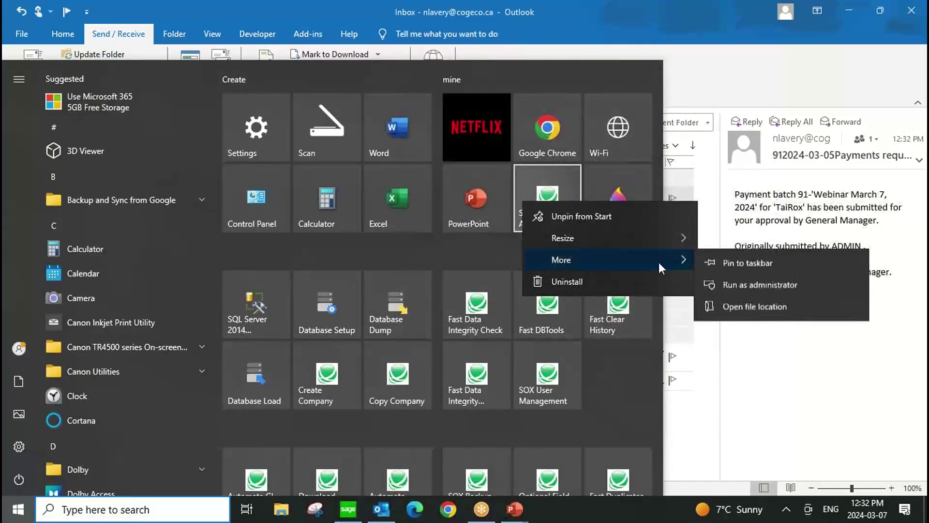
left_click(747, 286)
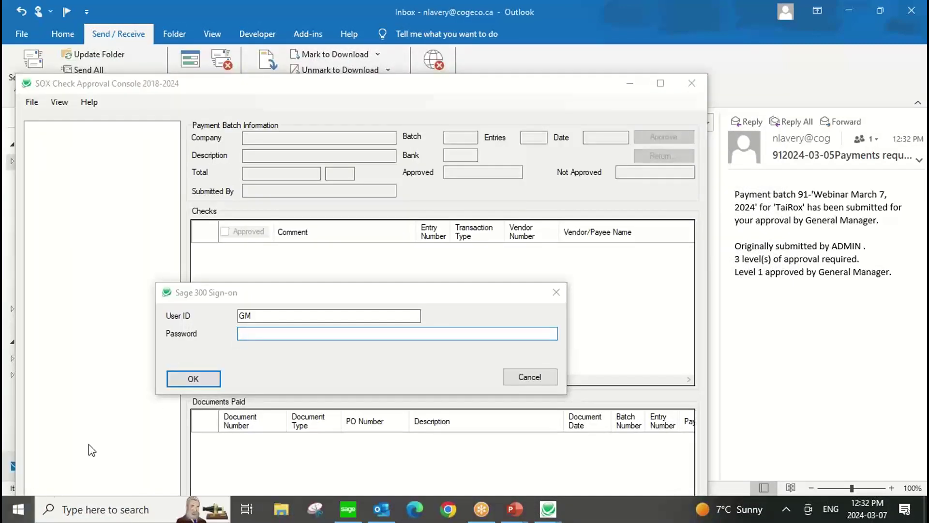
double_click(270, 315)
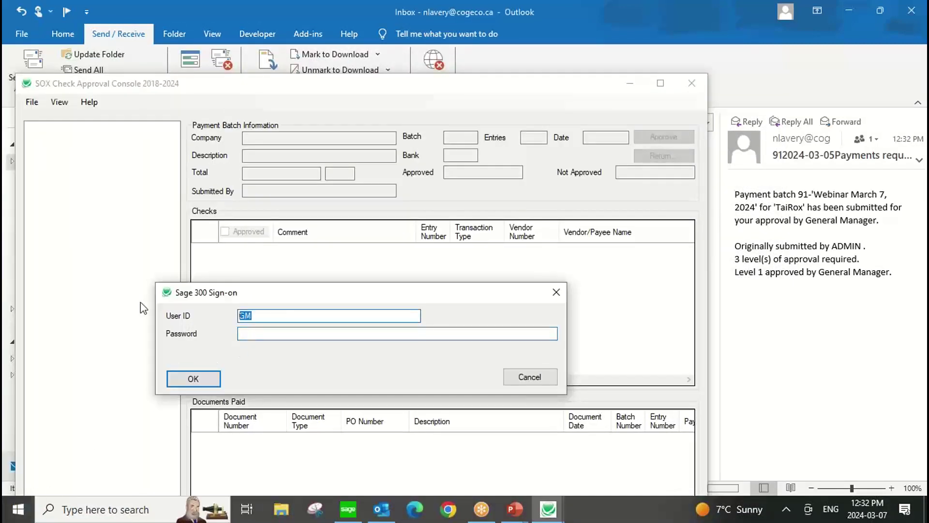
type("CONTROLL")
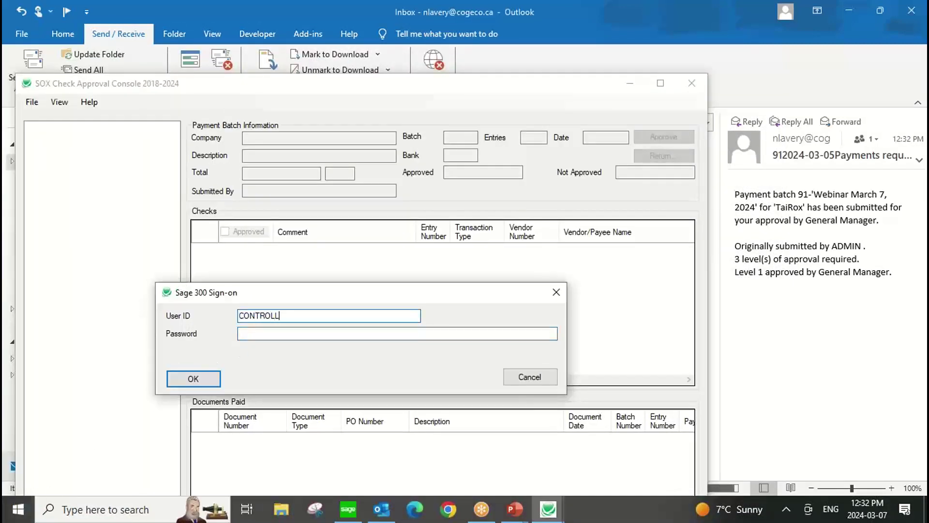
type("C")
key("Return")
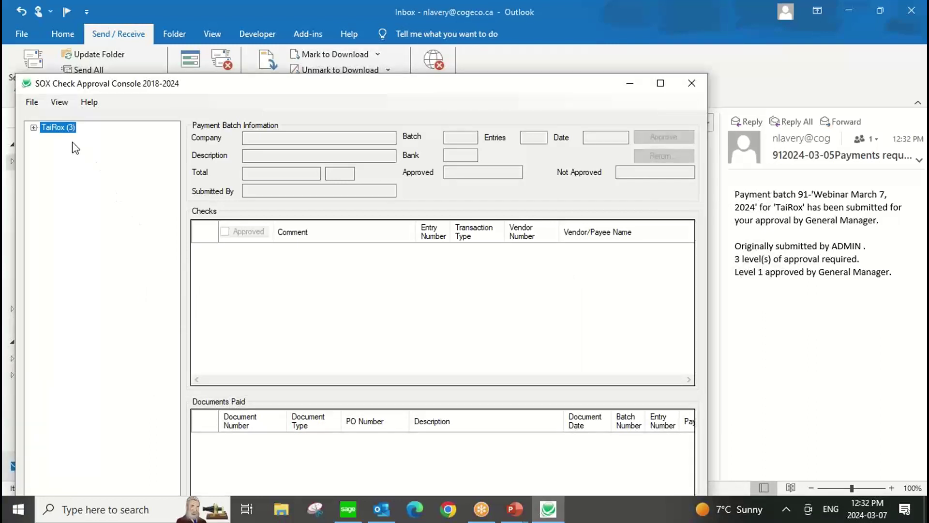
left_click(31, 128)
Approve and save the Vulcan & Sons 2,712.00 check; batch approval fails for a missing comment
left_click(109, 160)
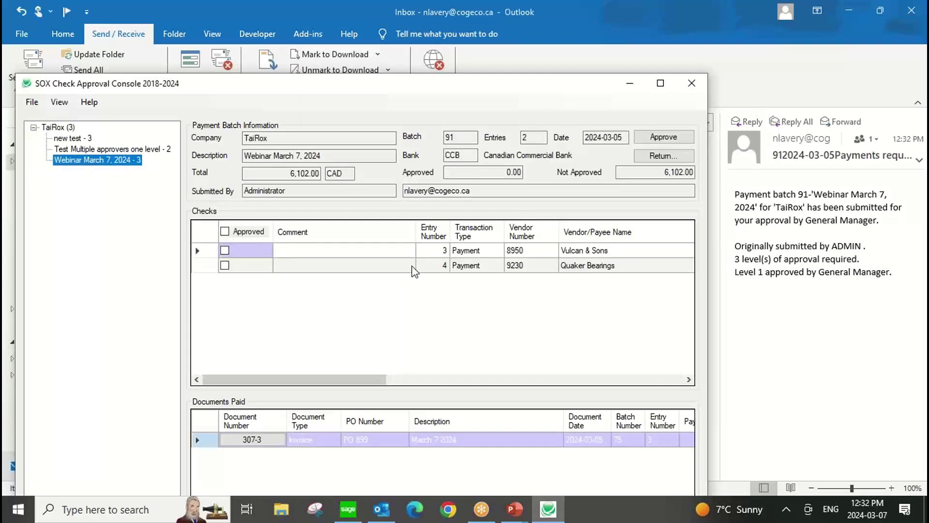
left_click(660, 83)
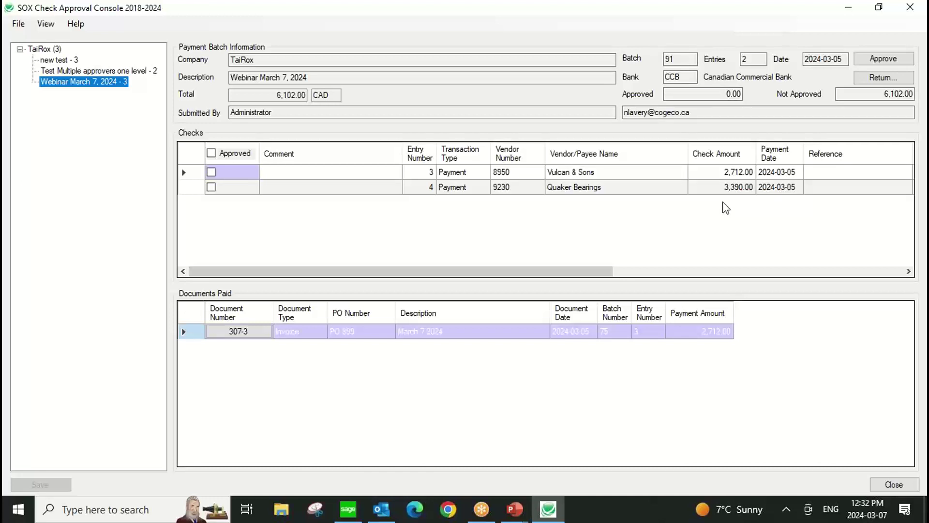
left_click(212, 173)
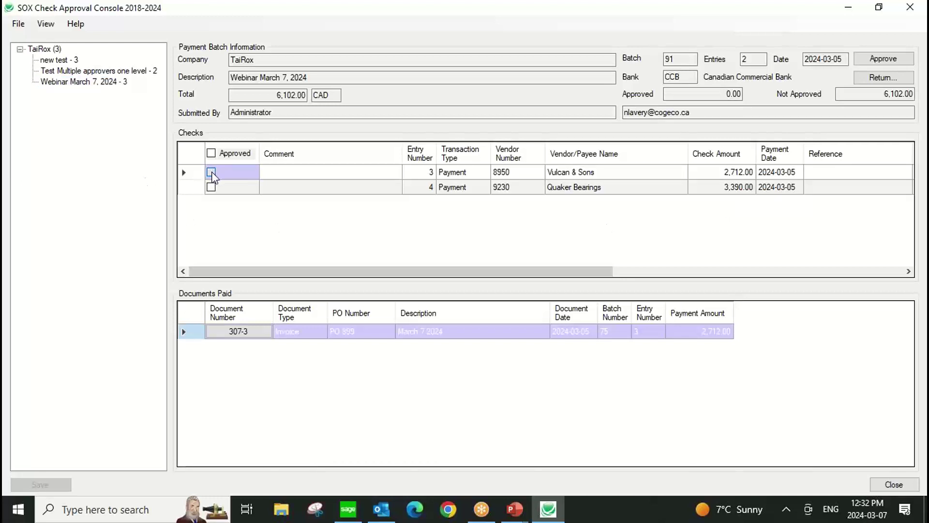
left_click(212, 173)
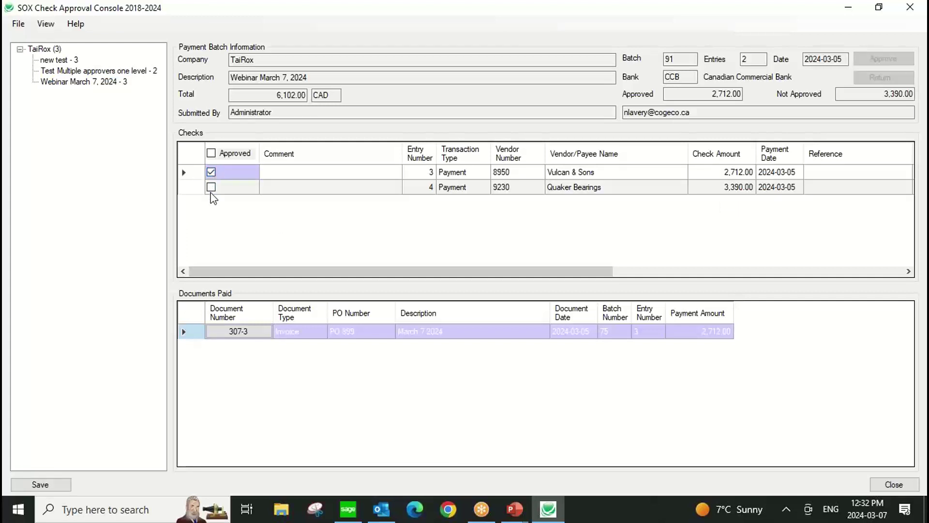
left_click(42, 484)
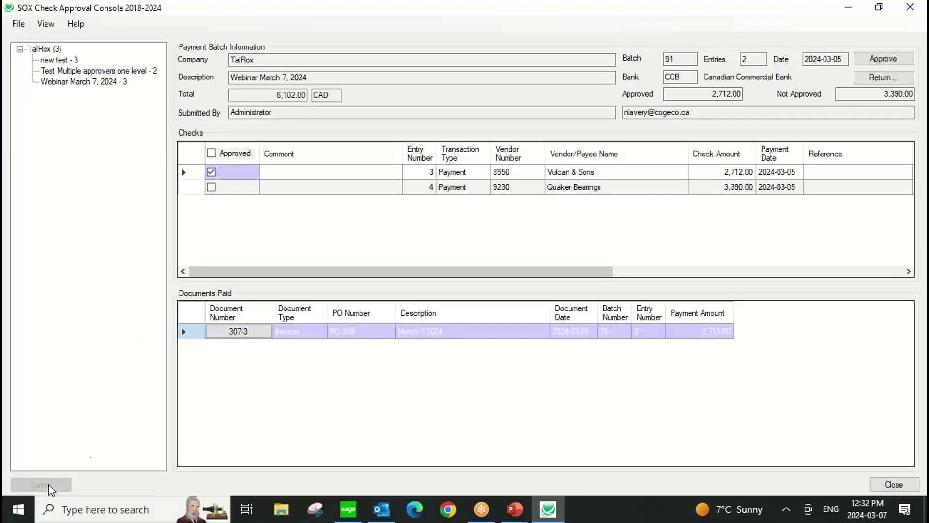
left_click(882, 58)
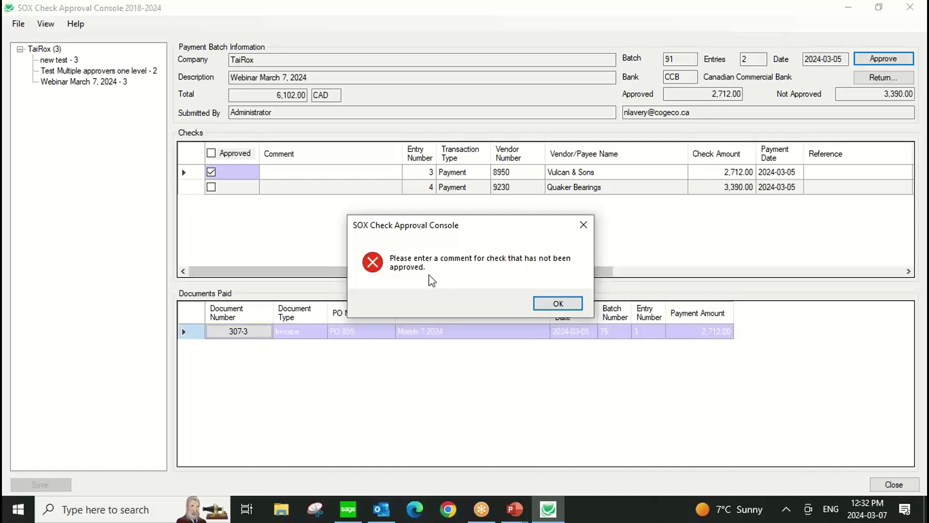
left_click(557, 303)
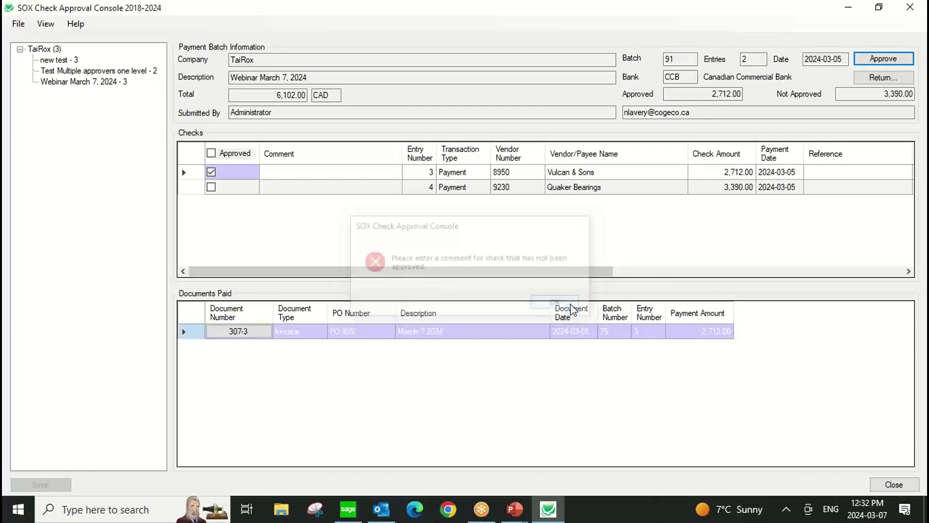
Add and save a 'Pay Later' comment on the unapproved Quaker Bearings check
left_click(273, 188)
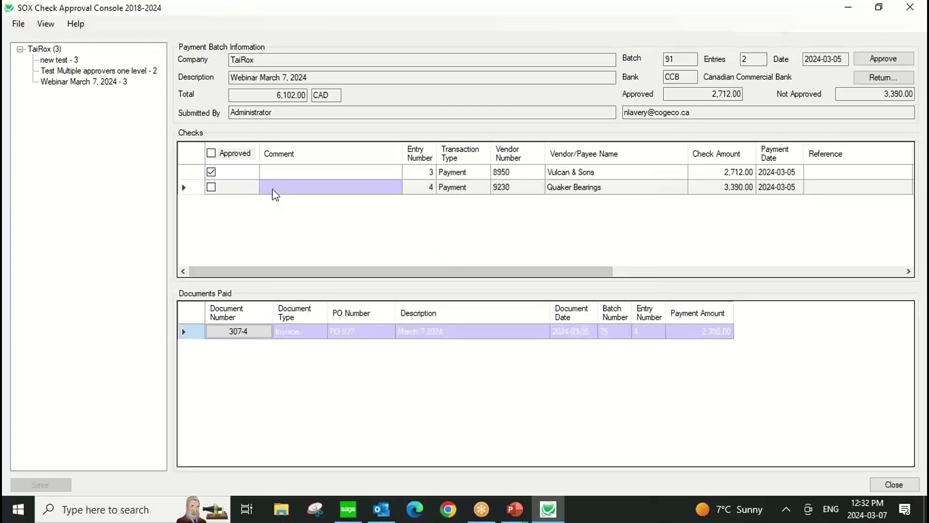
left_click(274, 188)
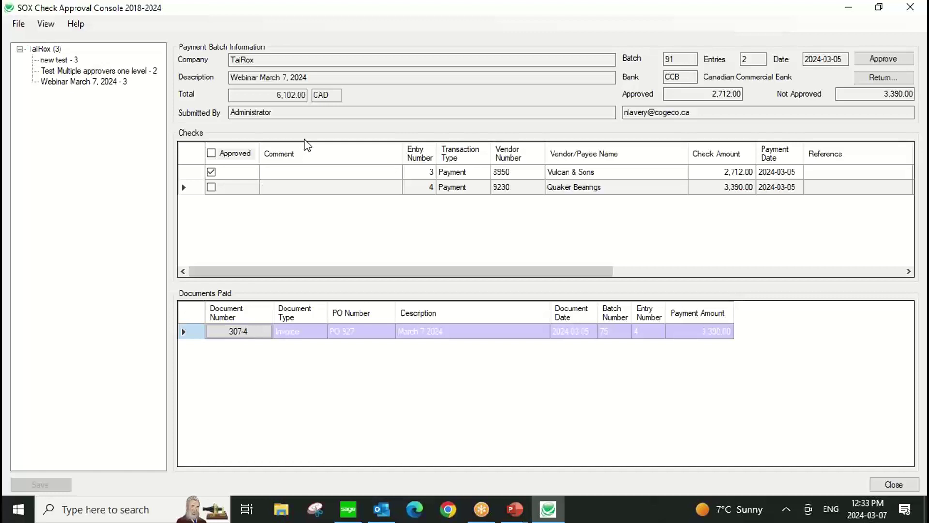
type("Pay Later")
left_click(874, 59)
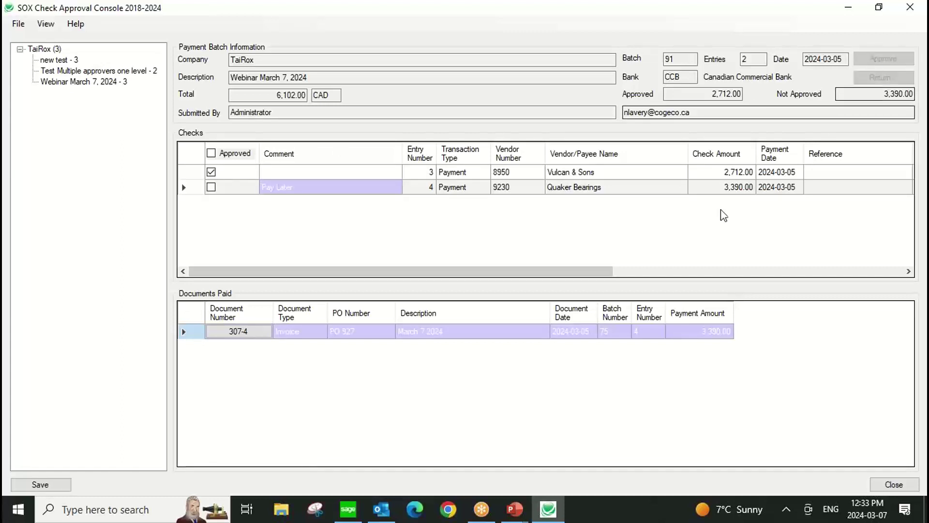
left_click(57, 486)
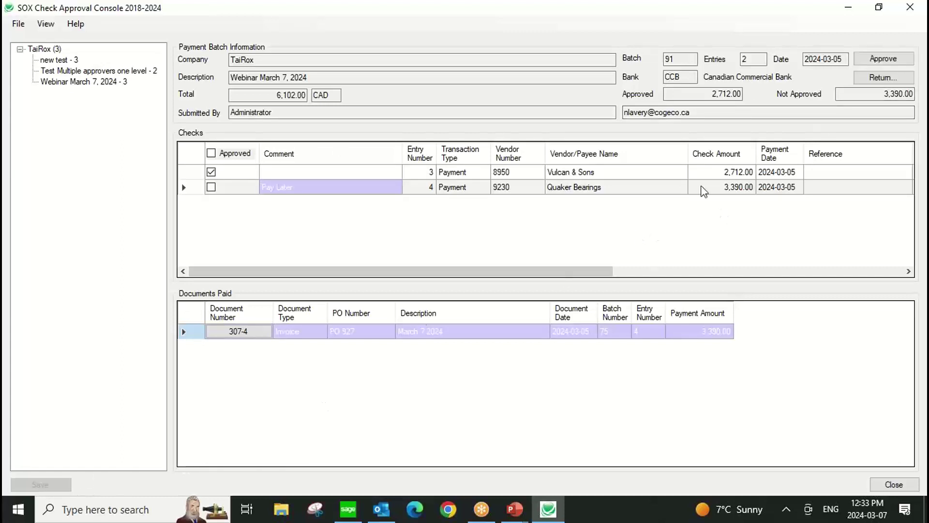
Approve batch 91 and acknowledge the confirmation
left_click(898, 64)
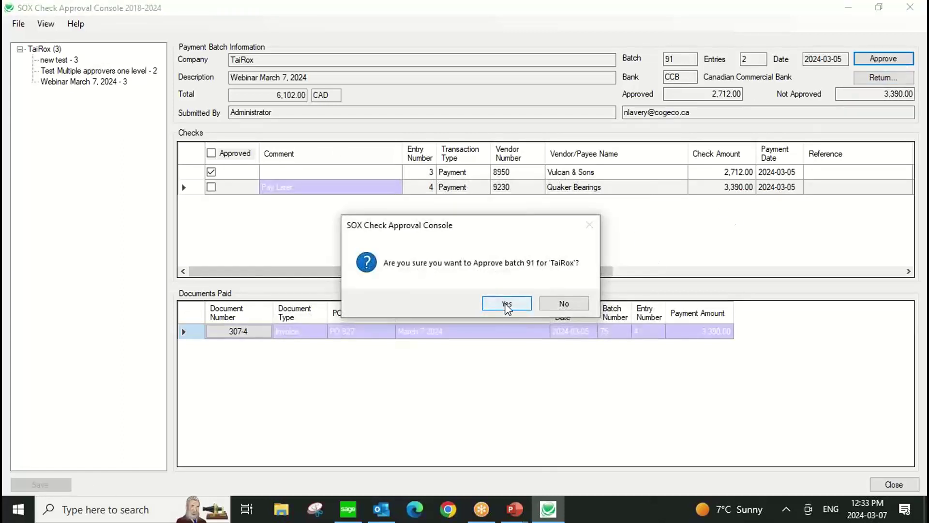
left_click(507, 305)
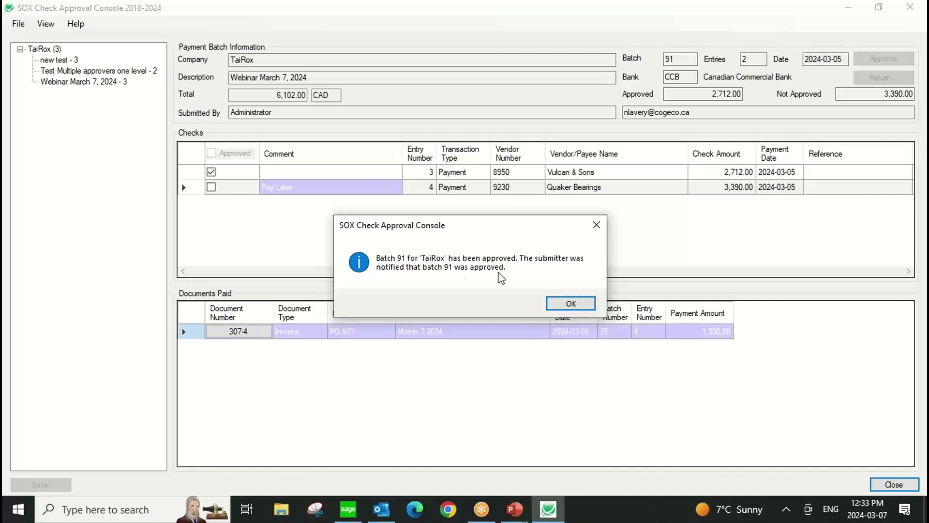
left_click(570, 304)
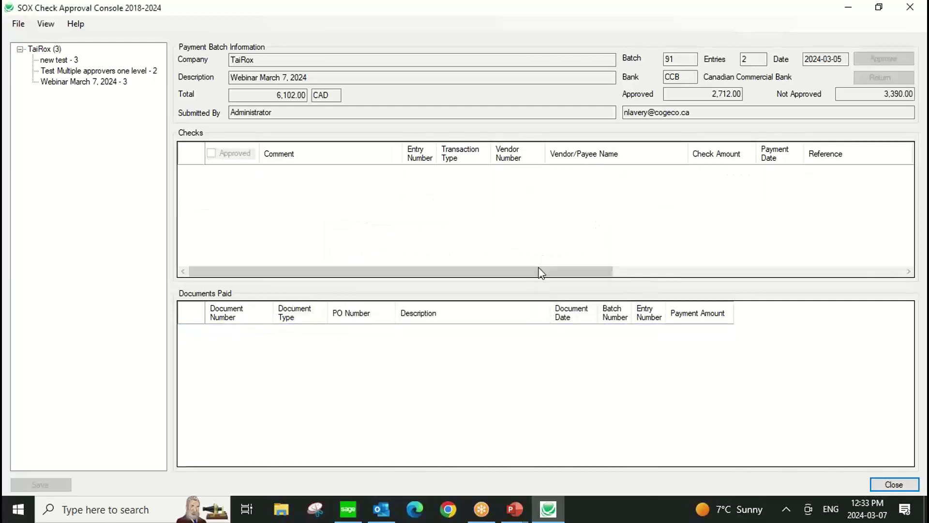
Close the SOX approval console and fetch new mail in Outlook
double_click(248, 12)
left_click(691, 83)
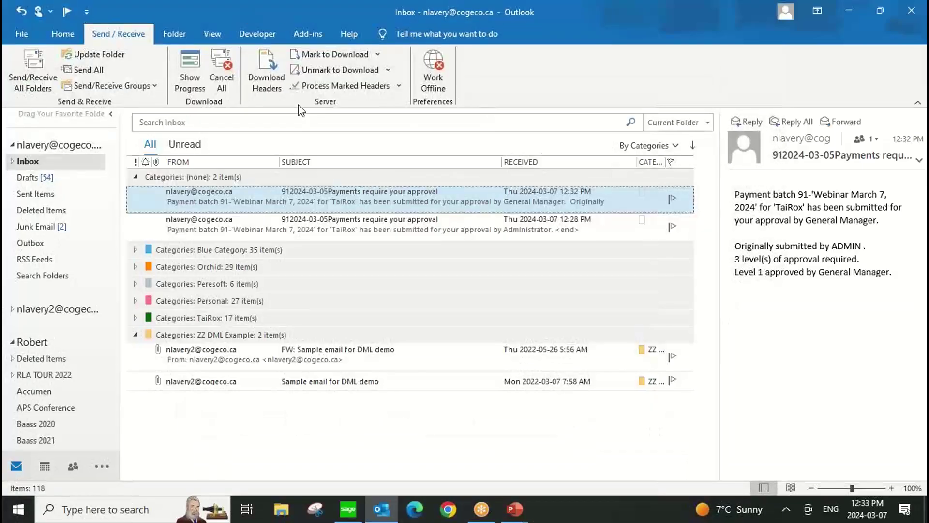
left_click(33, 70)
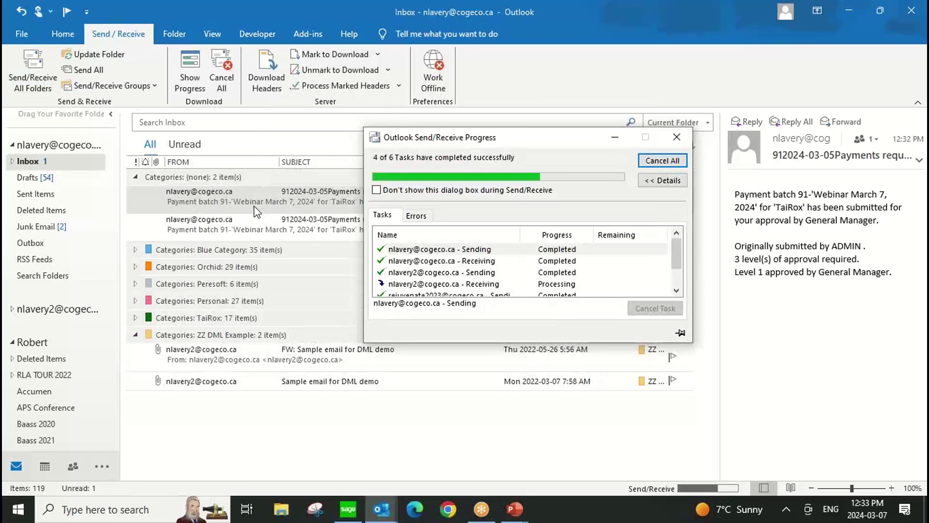
Read the batch 91 approval email noting Quaker Bearings' 3,390.00 check moved to batch 92
double_click(242, 198)
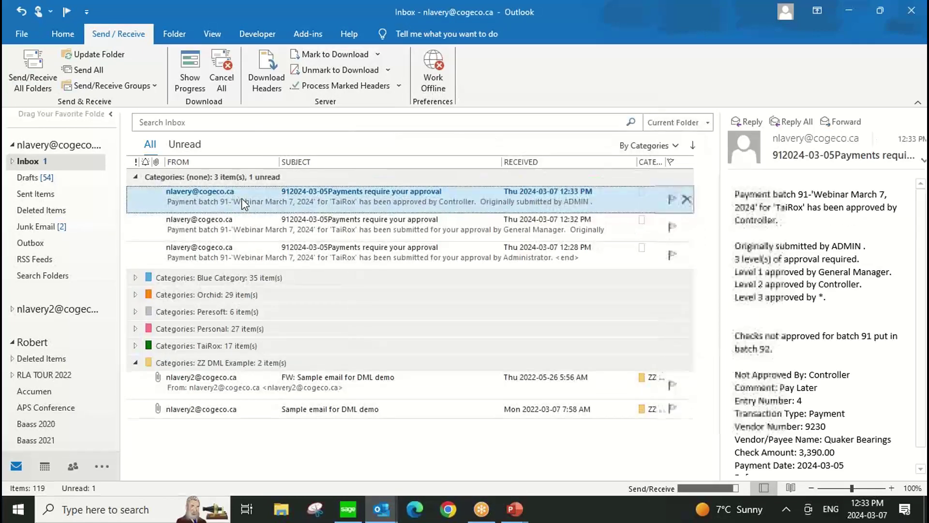
key("Tab")
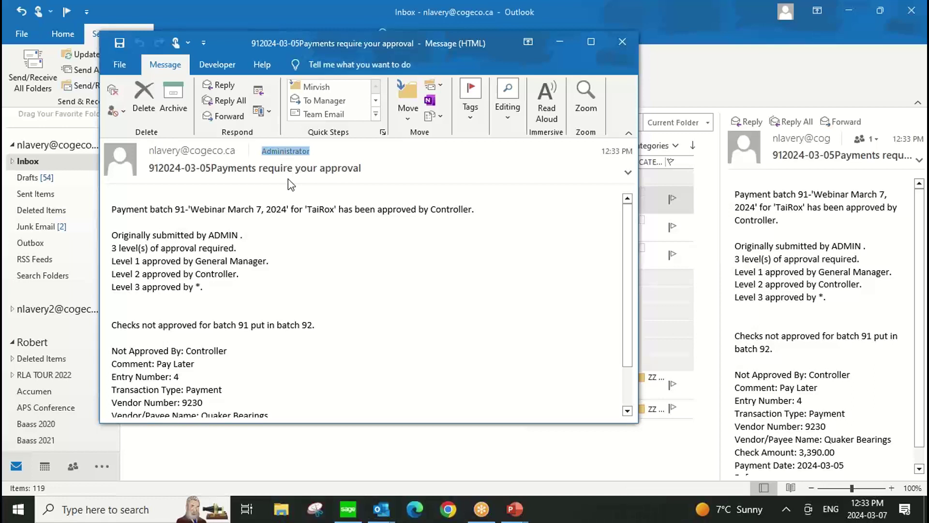
left_click(292, 227)
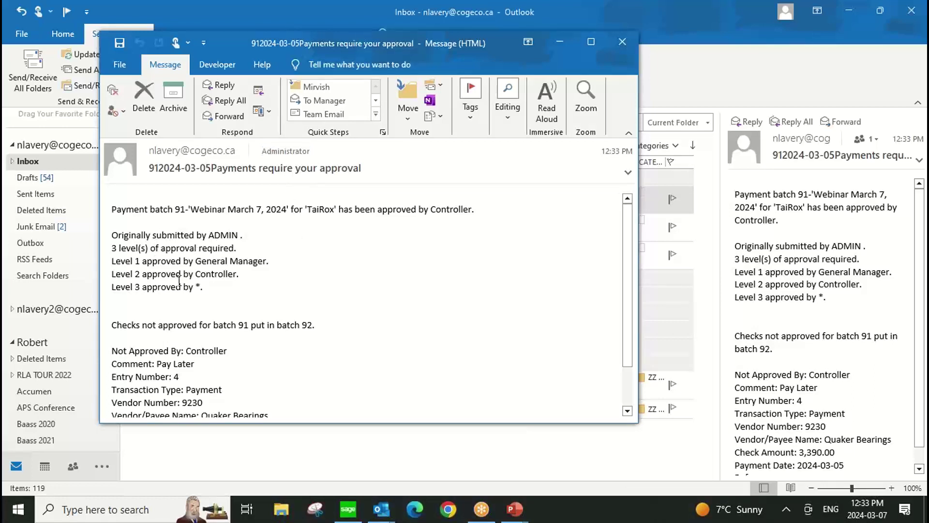
scroll(281, 263, "down", 2)
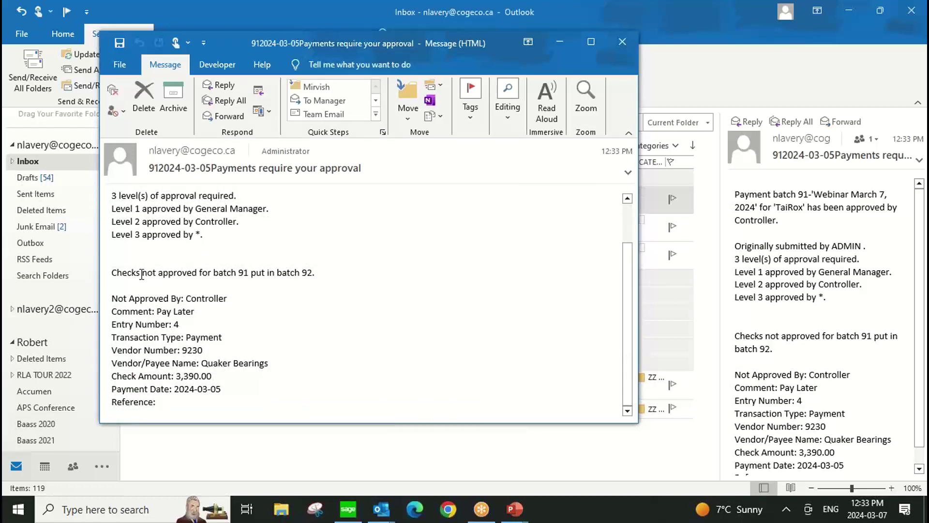
left_click_drag(141, 274, 223, 275)
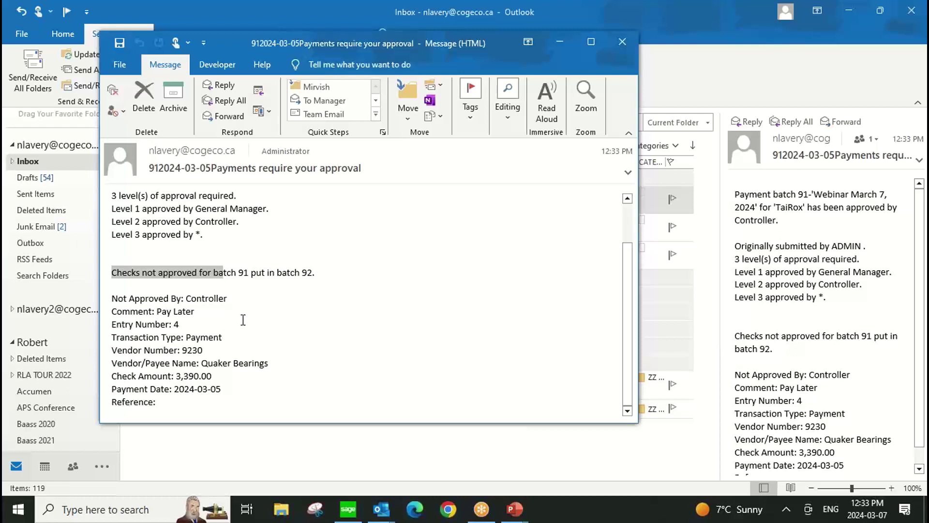
left_click_drag(206, 310, 113, 311)
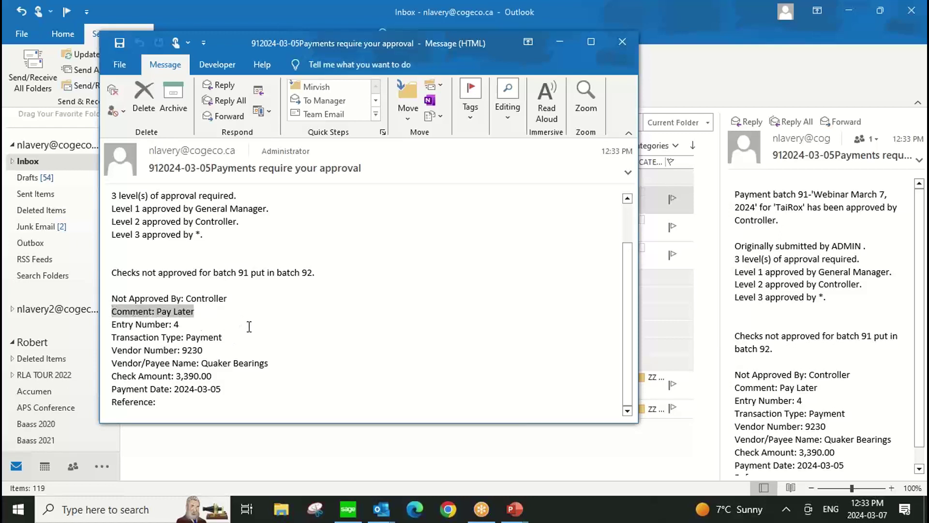
left_click_drag(479, 43, 449, 77)
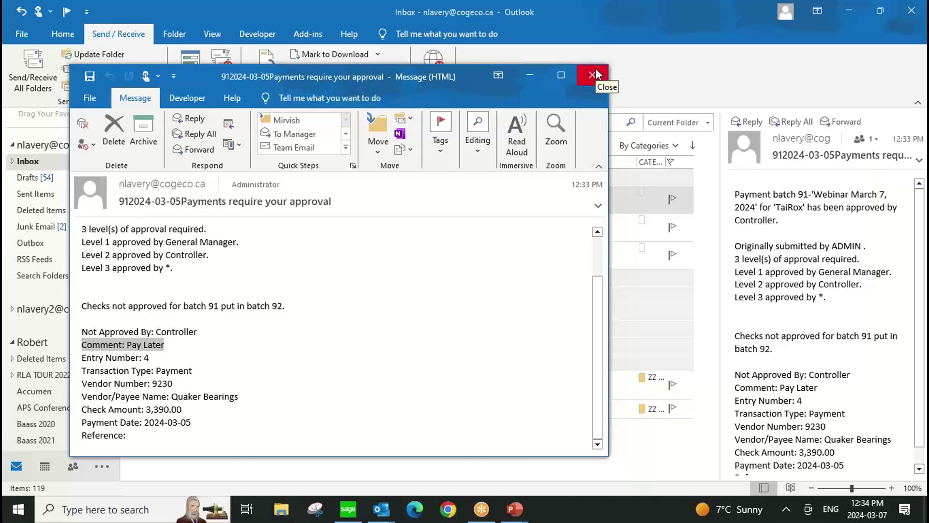
left_click(592, 74)
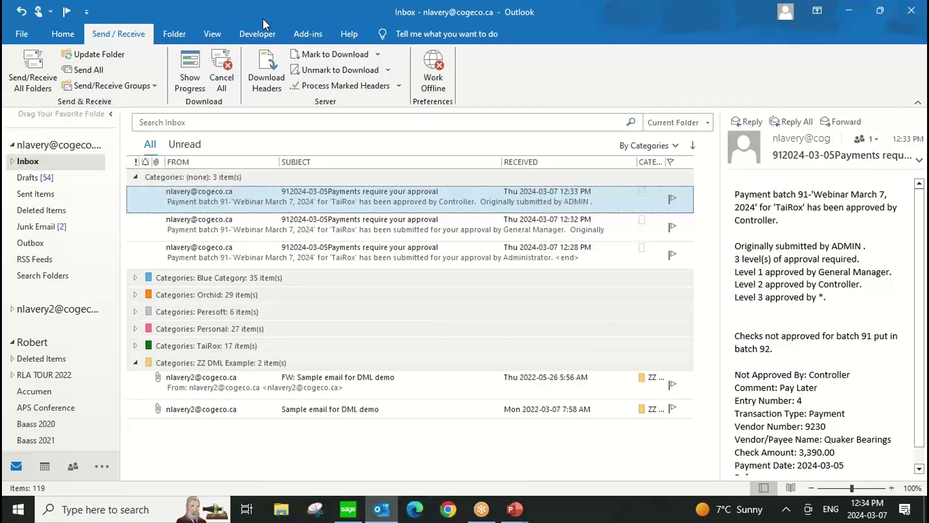
Back in Sage 300, check batches 91 and 92 in the Payment Batch List and open Print Checks for batch 91
double_click(263, 18)
left_click(529, 46)
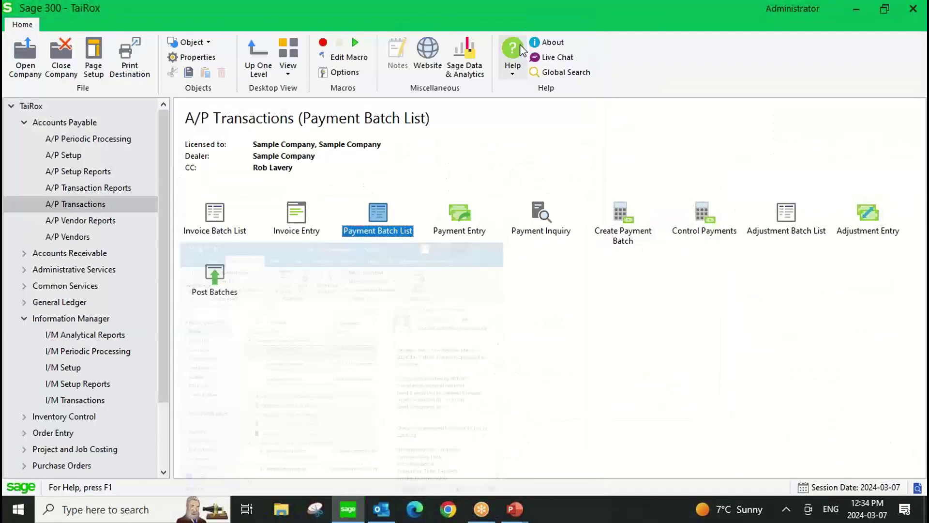
double_click(391, 212)
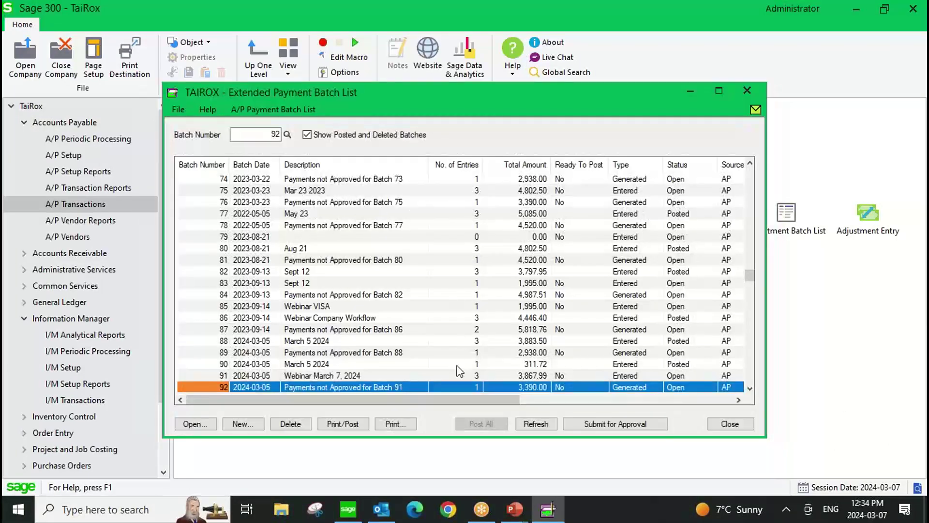
left_click(291, 377)
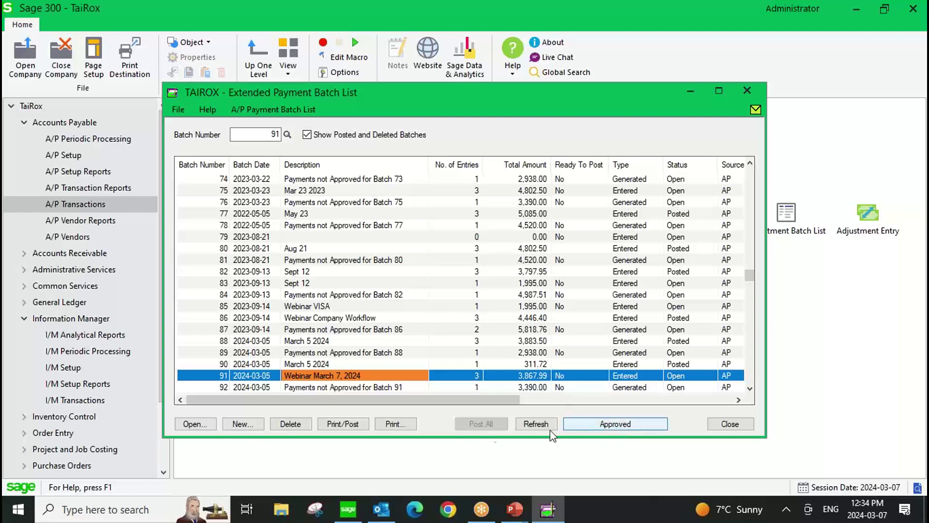
left_click(334, 390)
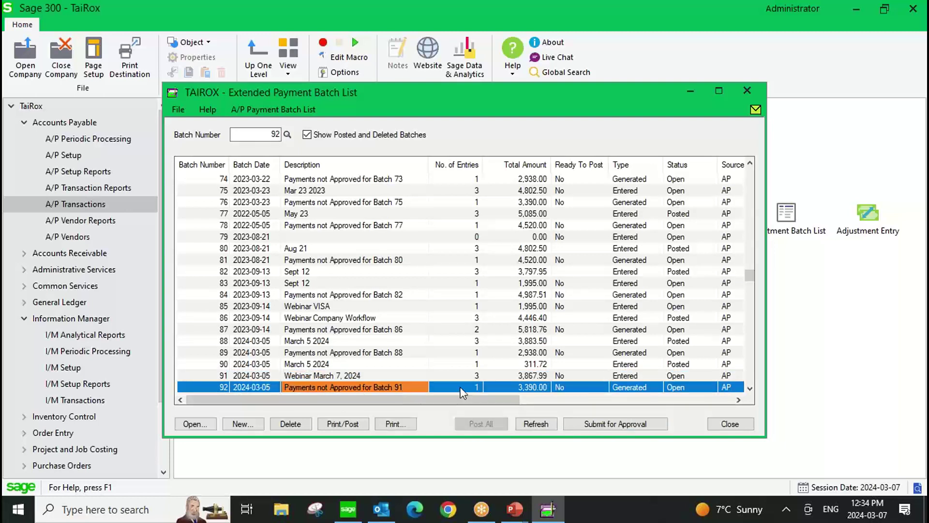
left_click(533, 377)
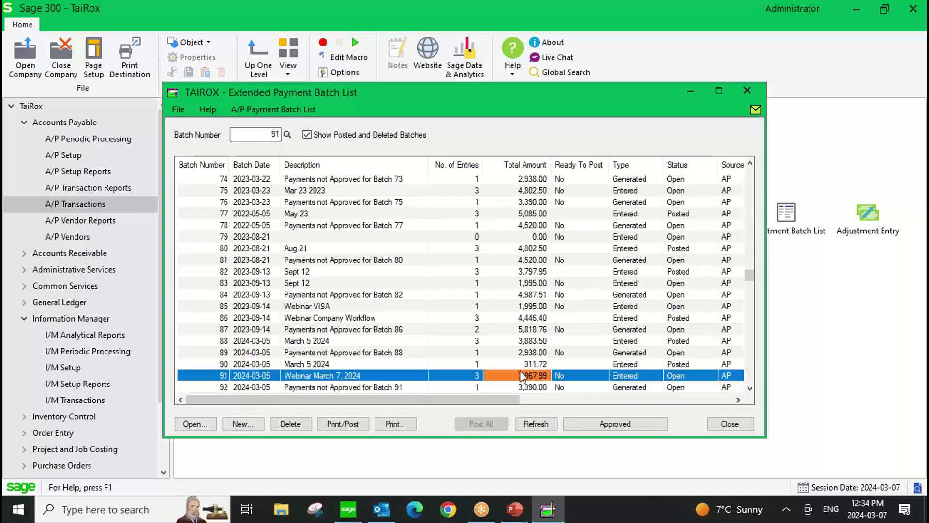
left_click(348, 429)
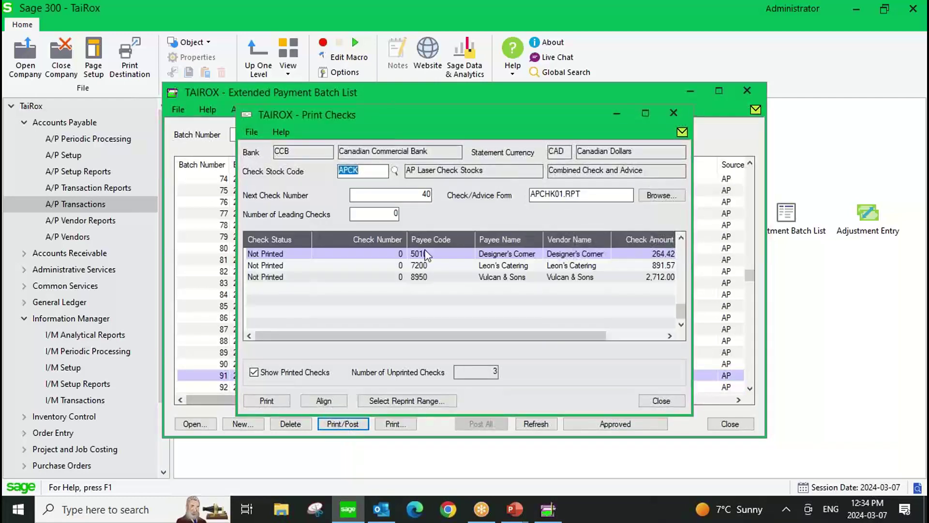
Cancel the batch 91 check run without printing and select batch 92 in the list
left_click(674, 113)
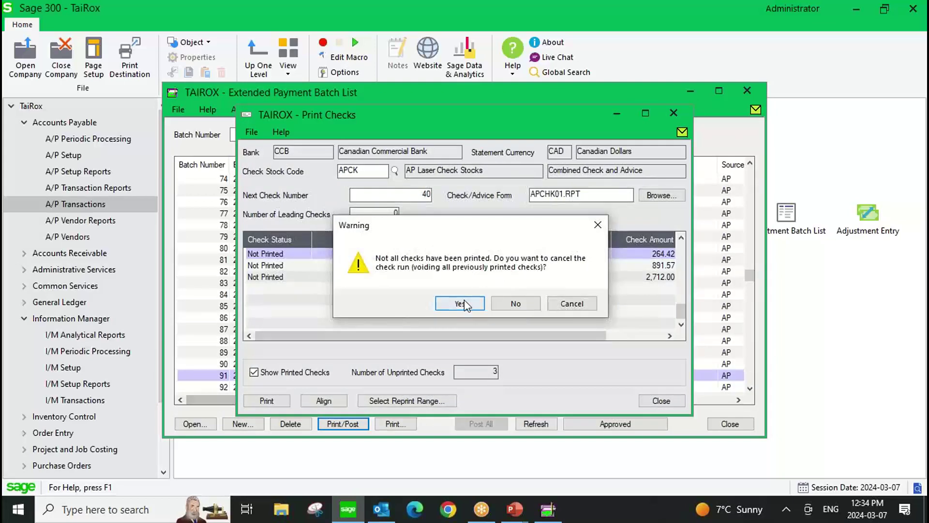
left_click(466, 303)
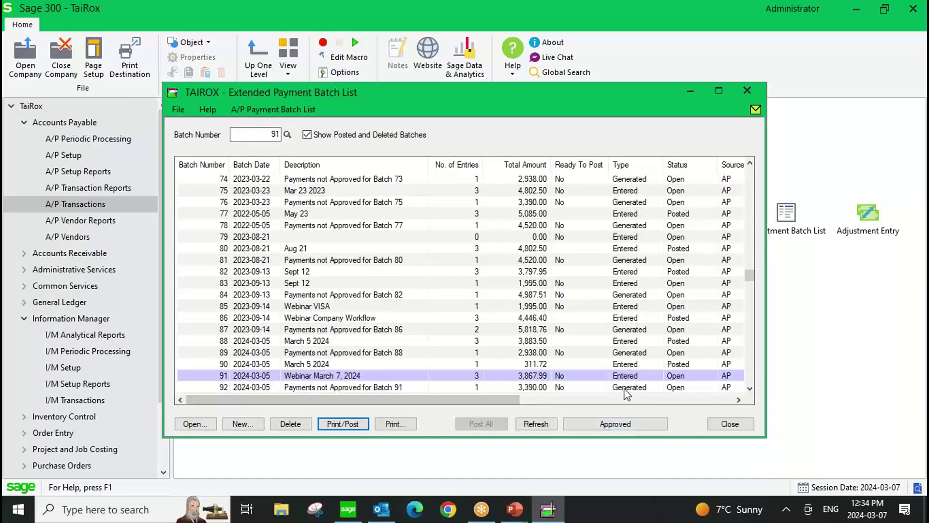
left_click(352, 387)
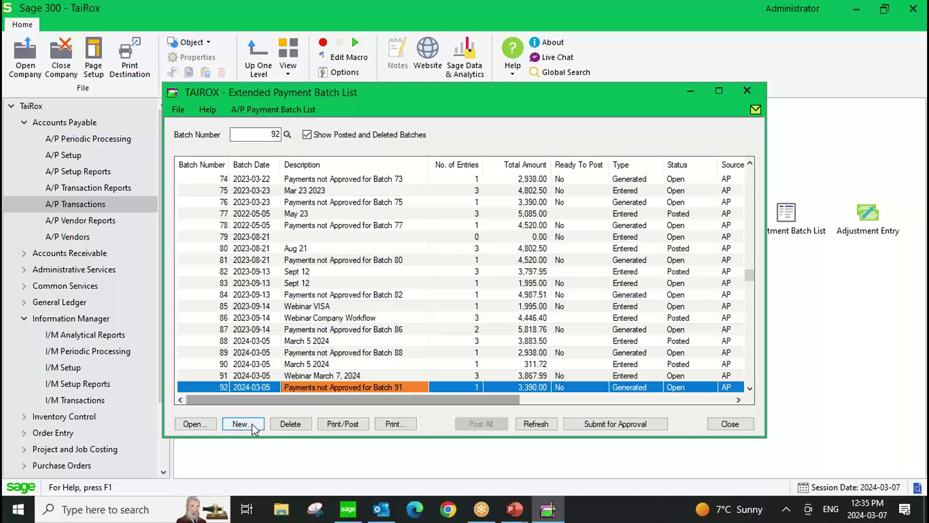
Create a new payment batch using bank VISACCB
left_click(252, 423)
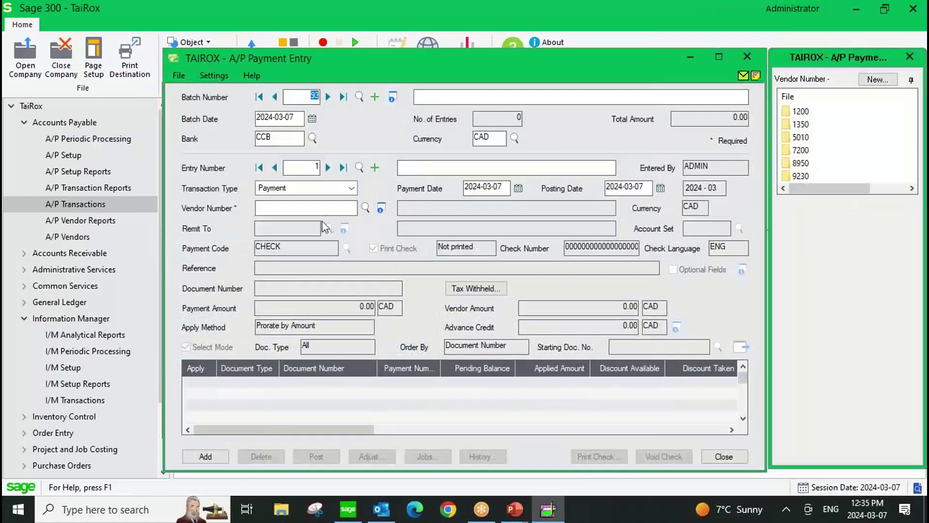
left_click(312, 137)
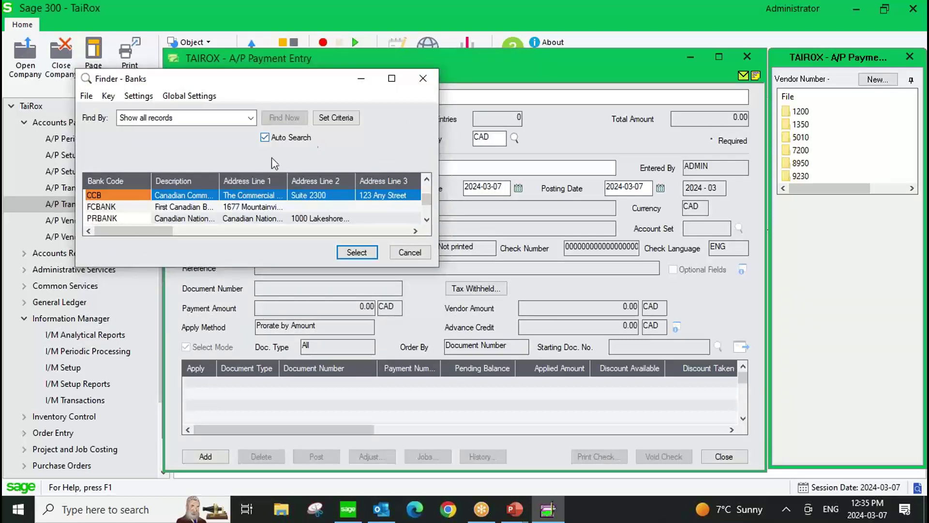
left_click(135, 208)
key("Down")
key("Down")
key("Down")
key("Down")
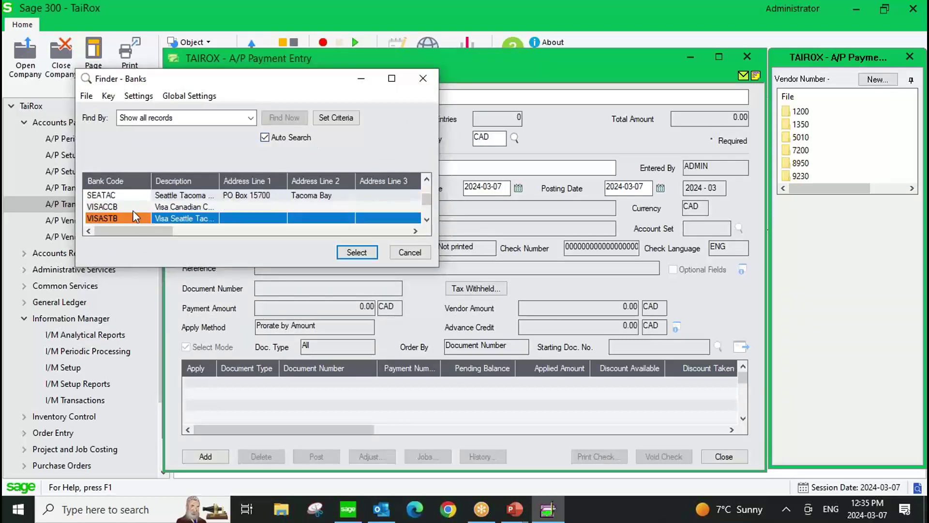
double_click(114, 206)
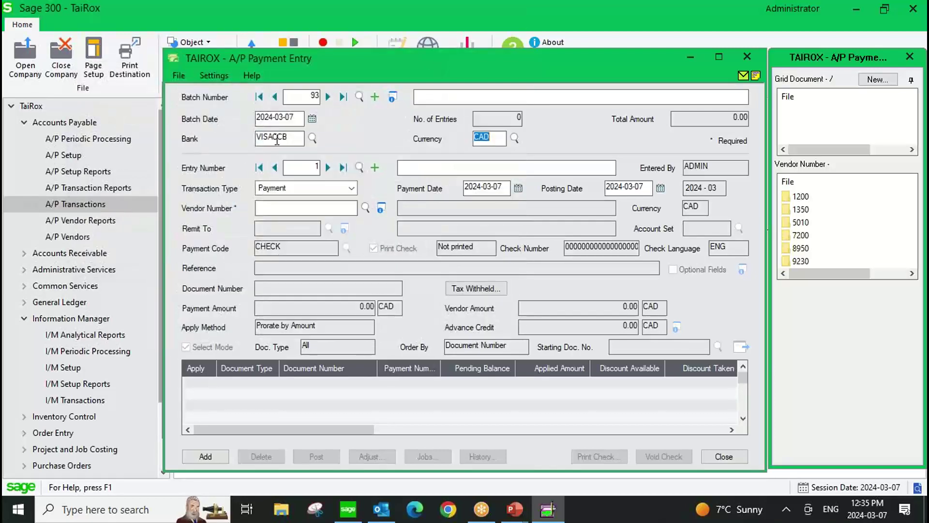
Add a payment to vendor 1200 Chloride Systems applied to invoice 100-01
left_click(352, 209)
type("1200")
key("Tab")
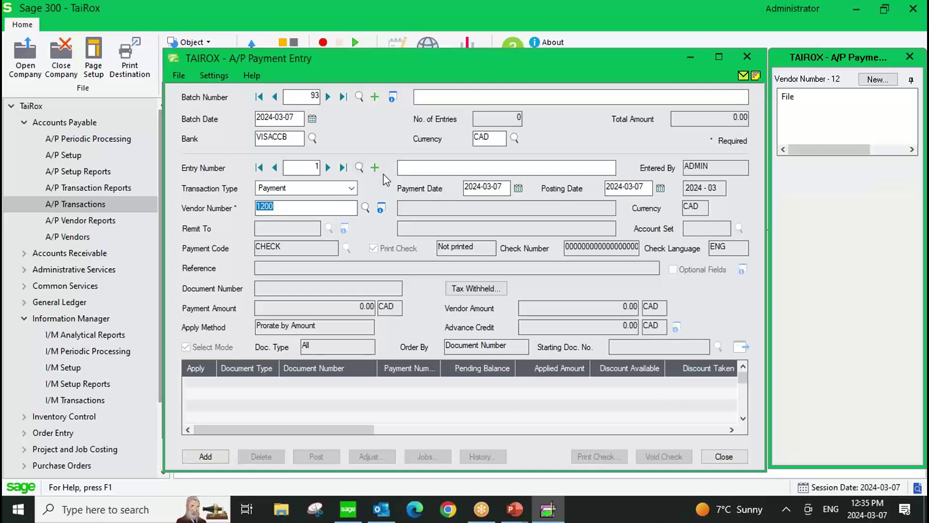
left_click(429, 205)
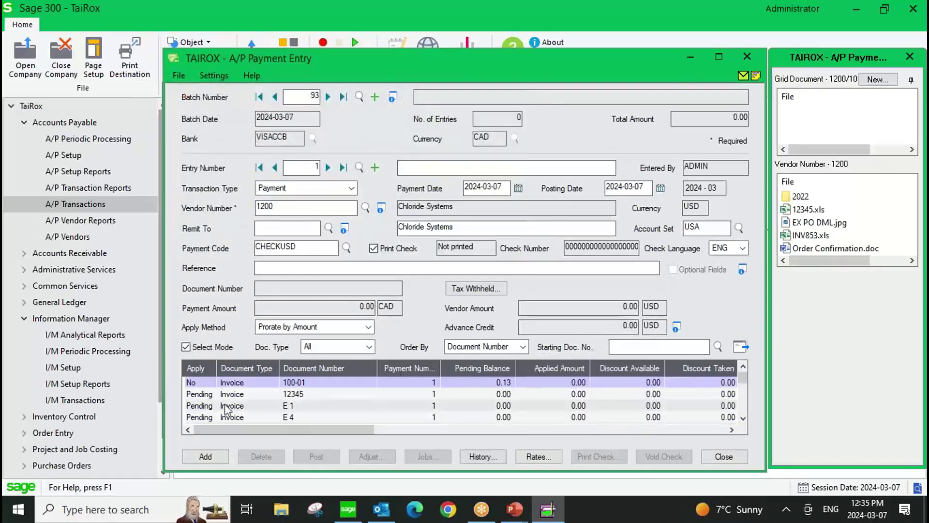
left_click(198, 381)
double_click(197, 381)
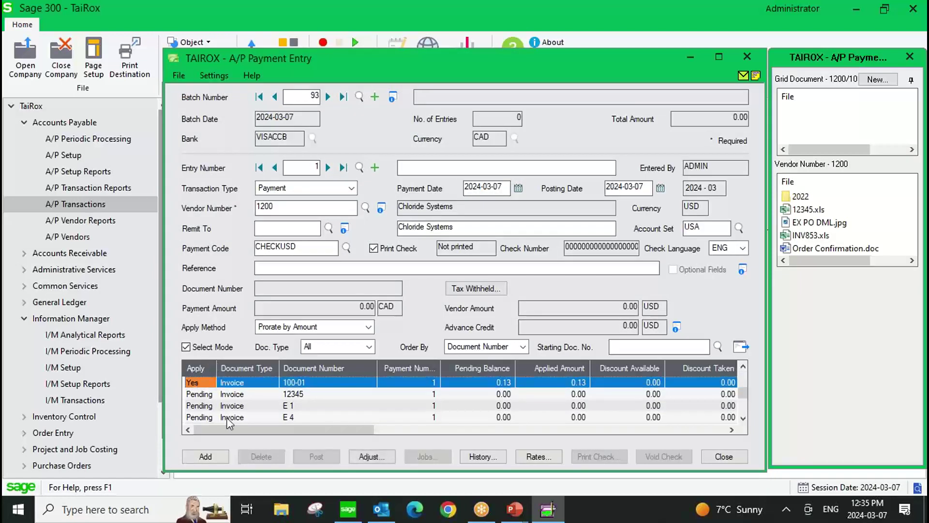
left_click(204, 456)
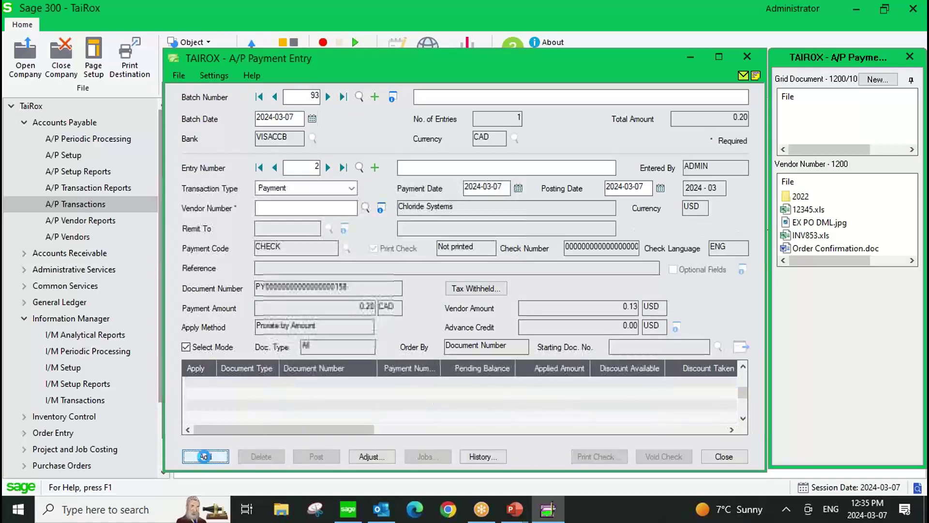
Add a vendor 1500 Gould Manufacturing payment applied to TRANC 029, then close payment entry
left_click(366, 208)
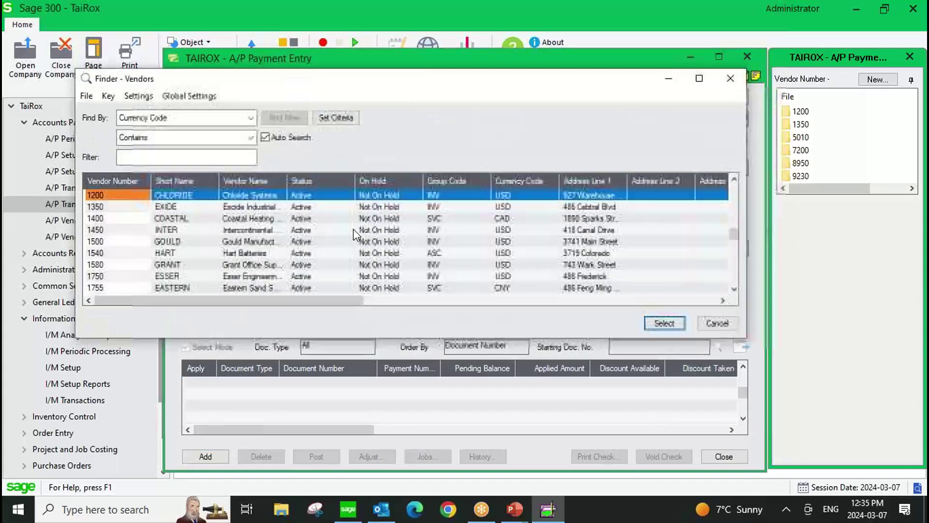
double_click(116, 246)
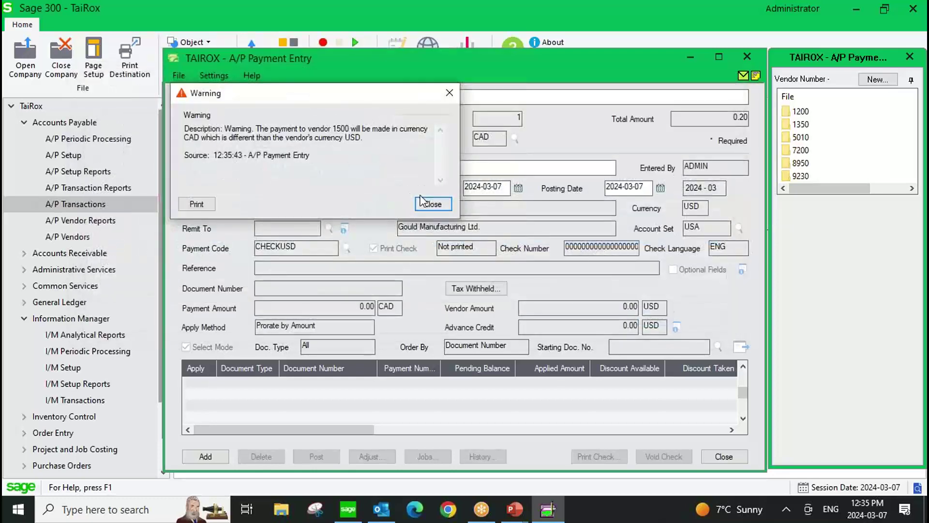
left_click(428, 203)
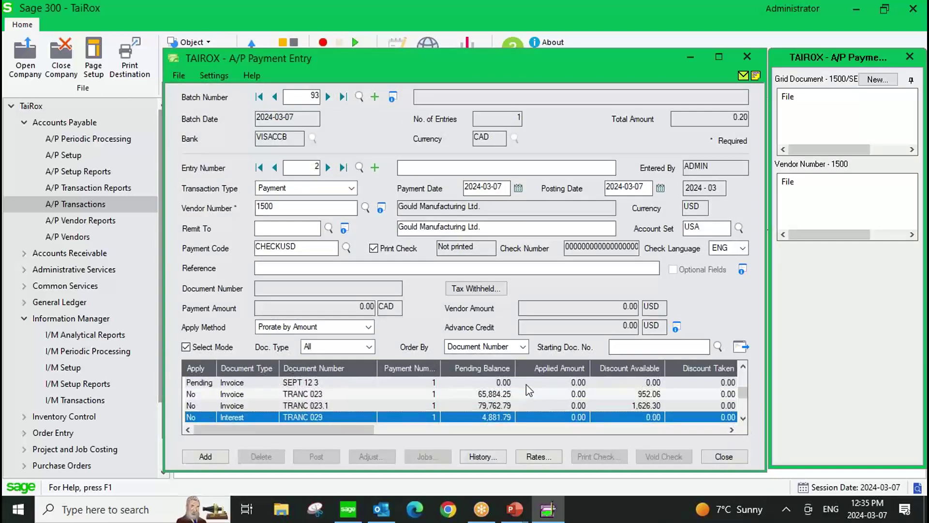
double_click(194, 417)
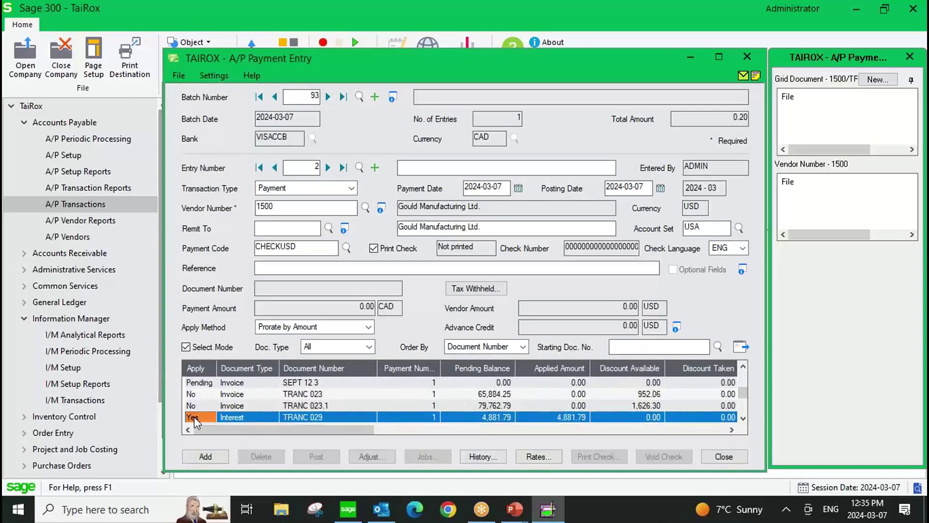
left_click(200, 459)
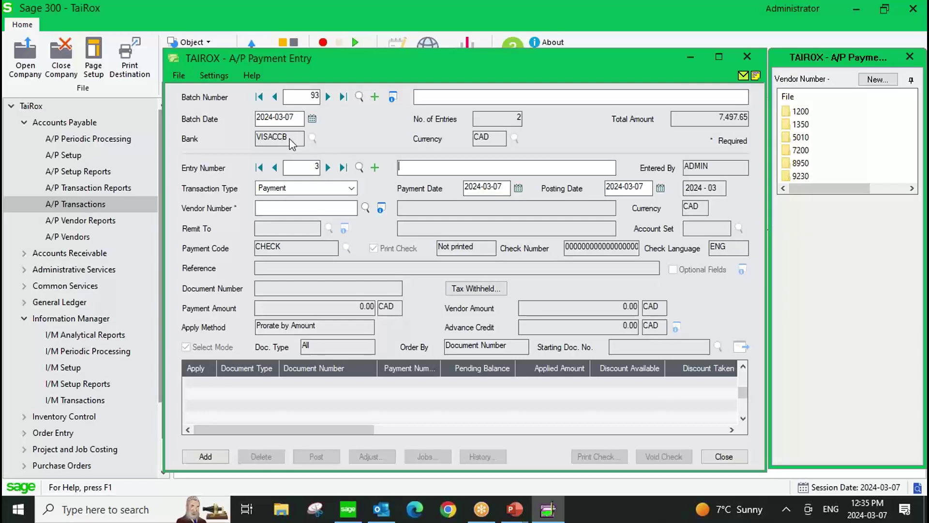
left_click(750, 60)
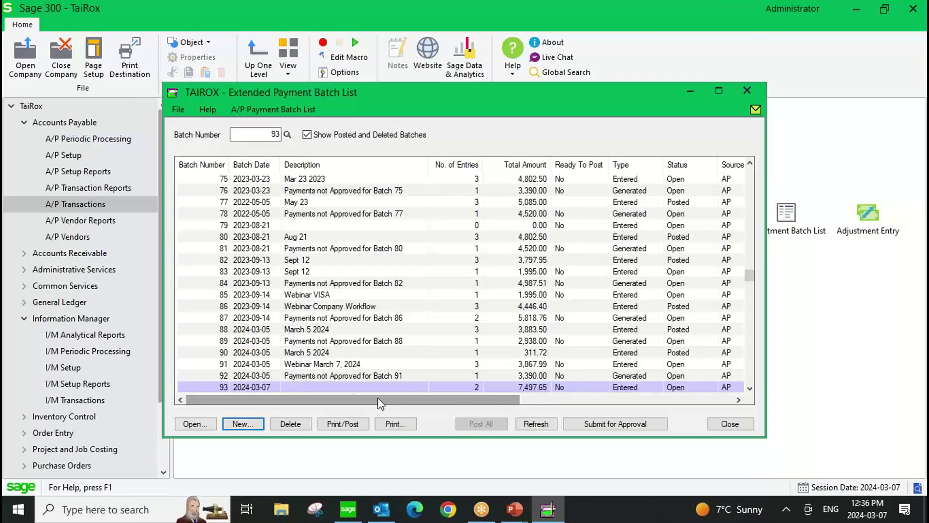
Select batch 93 and submit it for approval, confirming the prompts
left_click(329, 388)
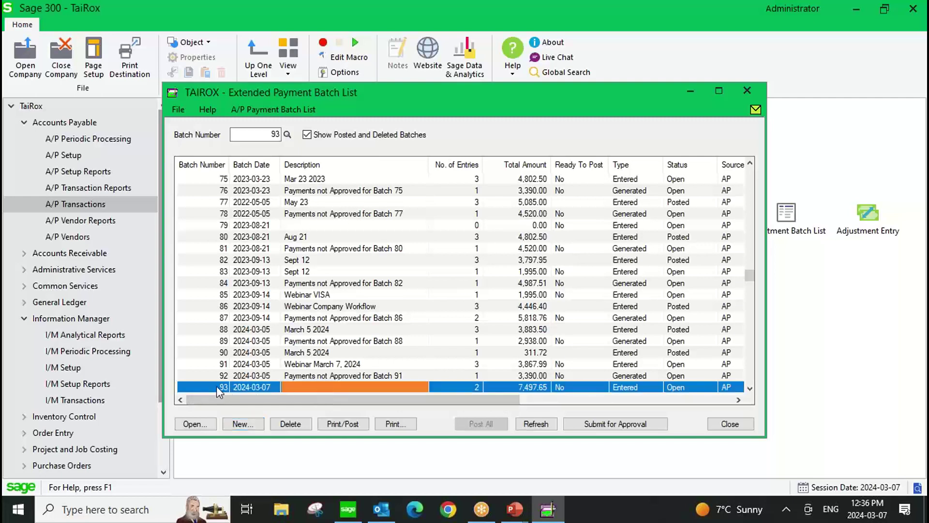
left_click(621, 427)
left_click(521, 305)
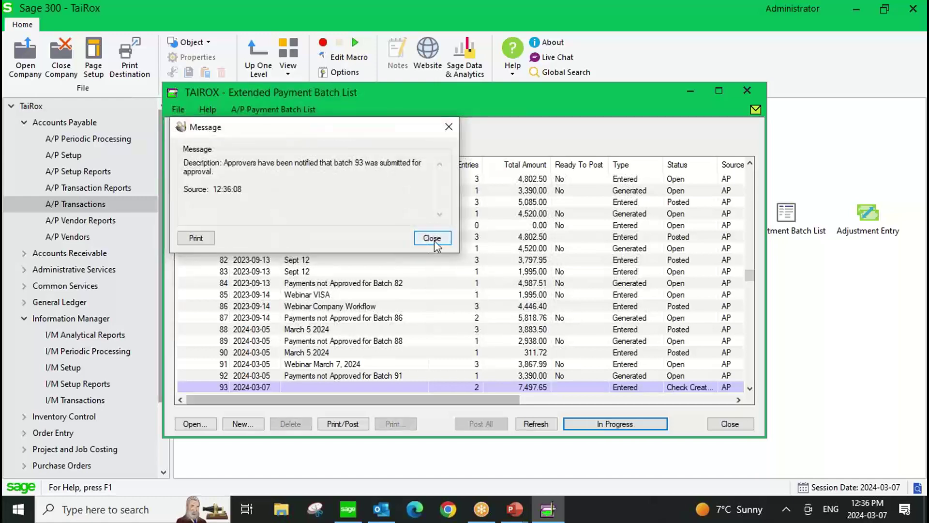
left_click(432, 238)
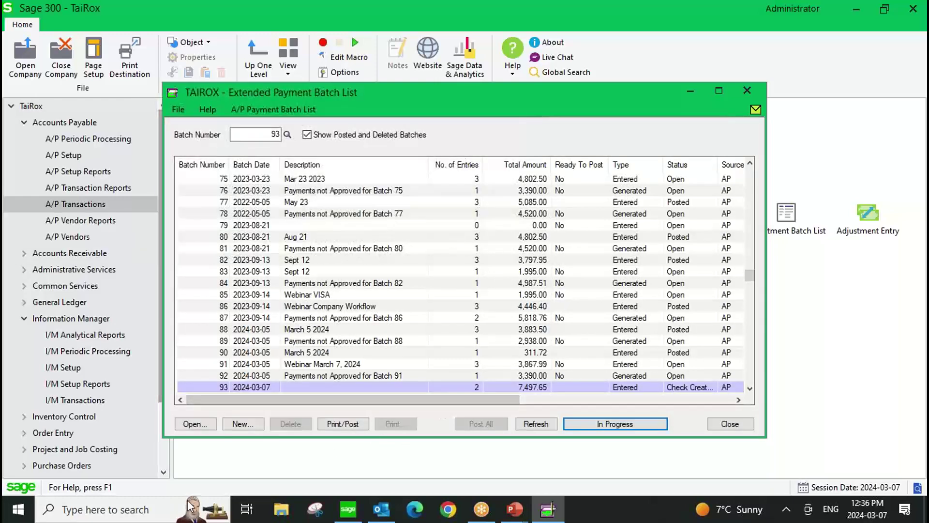
Launch SOX Check Approval from the Start menu as administrator
left_click(10, 517)
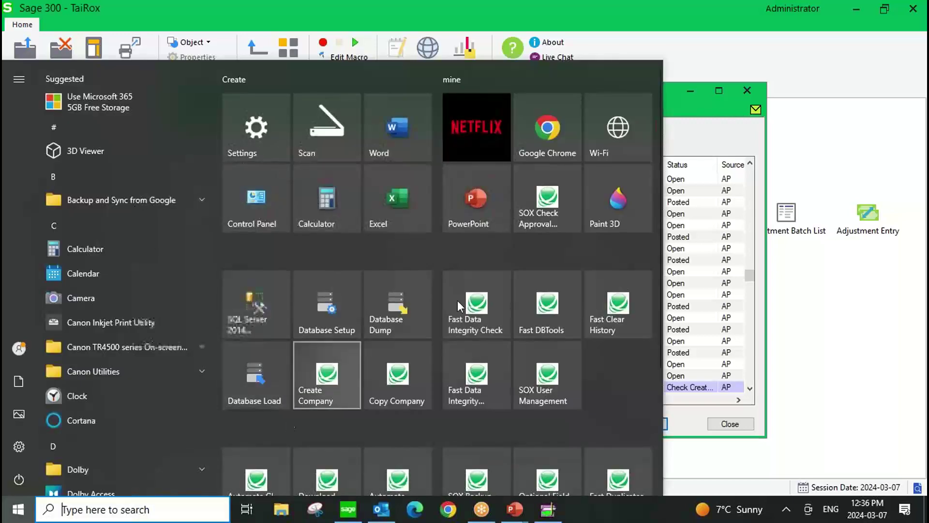
right_click(533, 184)
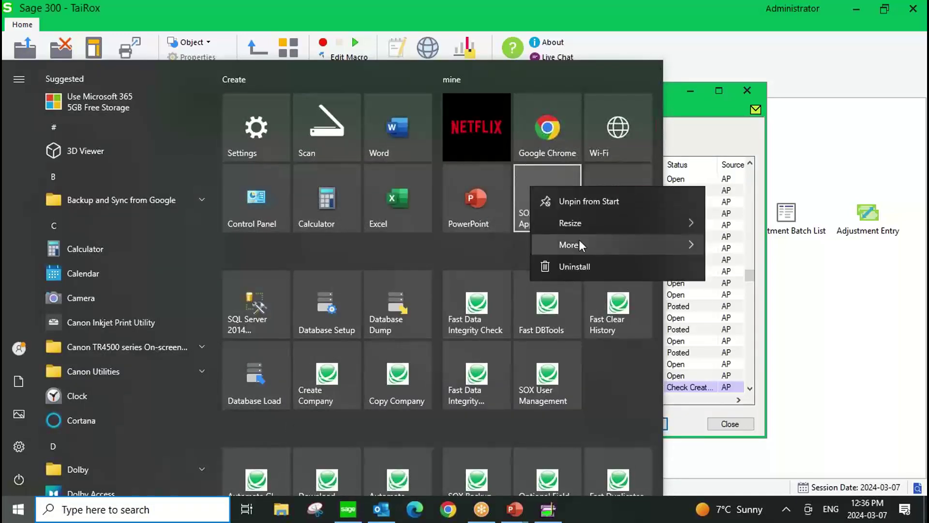
mouse_move(595, 245)
left_click(757, 267)
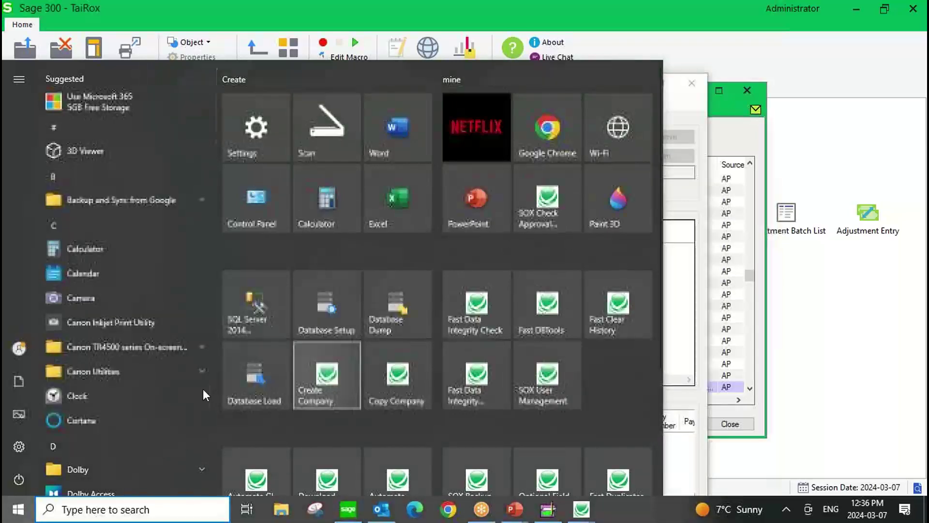
Sign in with the user ID and password, then expand TaiRox to show pending batches
key("shift+Tab")
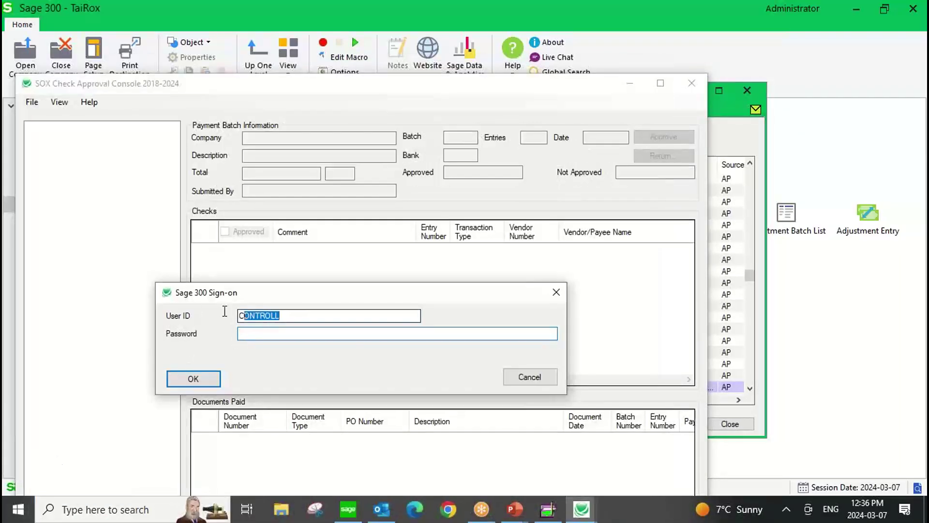
type("AP")
key("Tab")
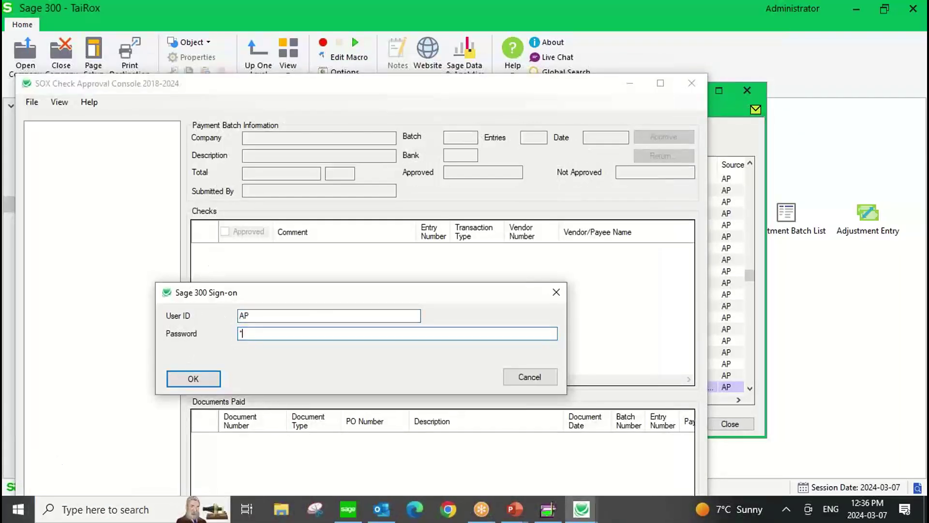
key("Return")
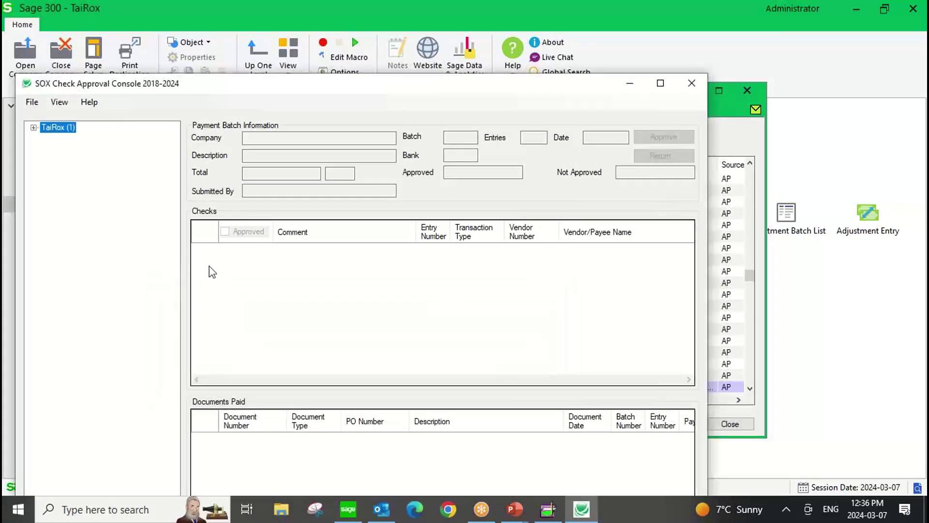
left_click(34, 127)
Approve the Gould Manufacturing check in batch 93, save, and approve the whole batch
left_click(86, 138)
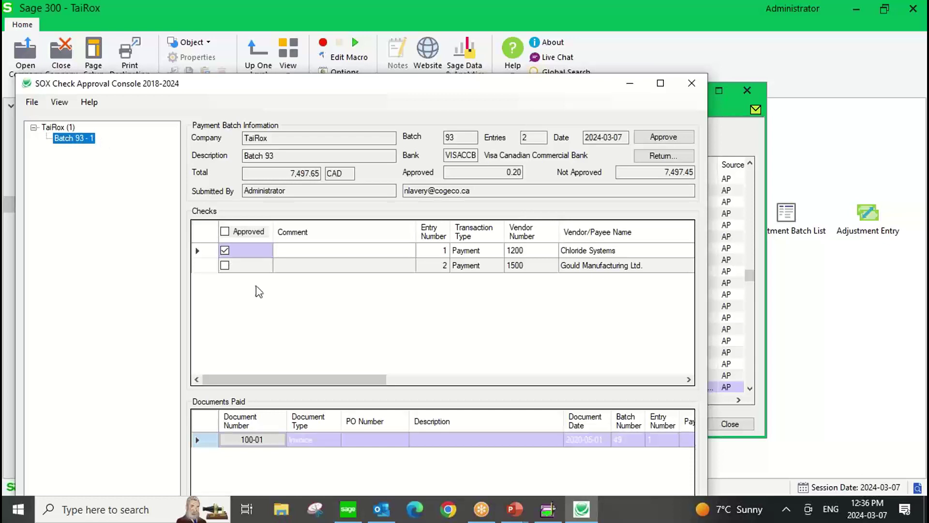
mouse_move(288, 378)
left_mouse_down()
mouse_move(446, 384)
mouse_move(289, 373)
left_mouse_up()
left_click(225, 265)
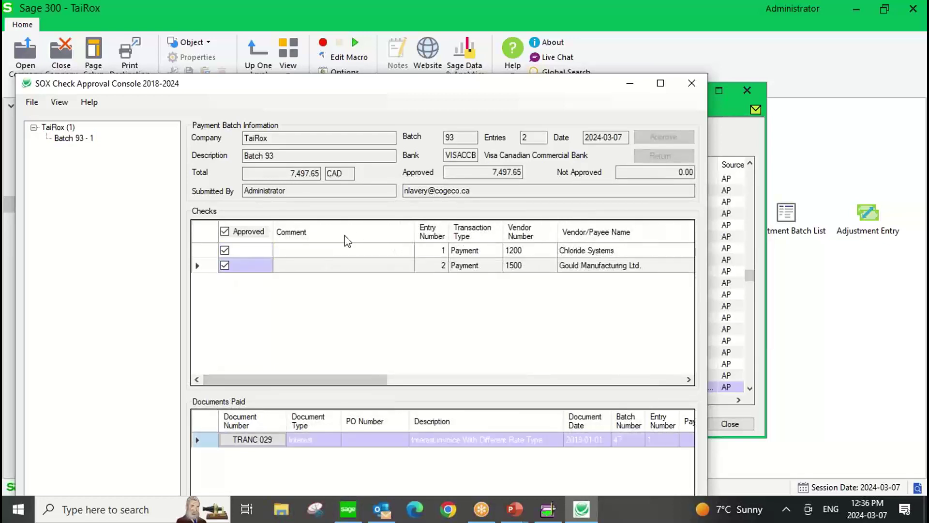
double_click(295, 88)
left_click(43, 484)
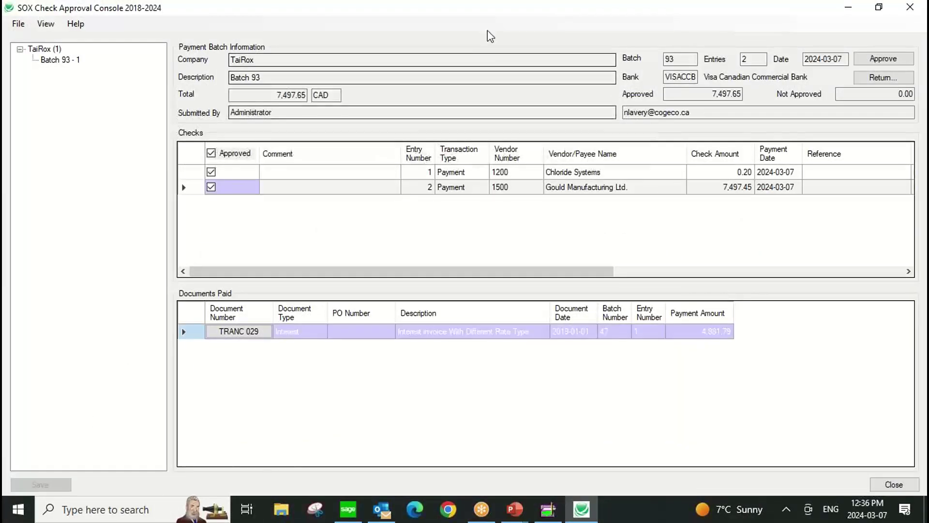
left_click(884, 60)
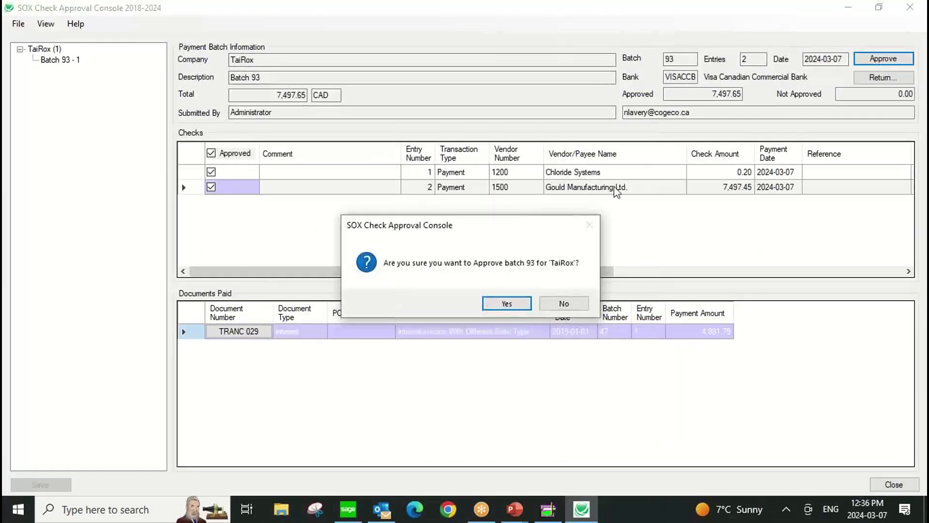
left_click(508, 304)
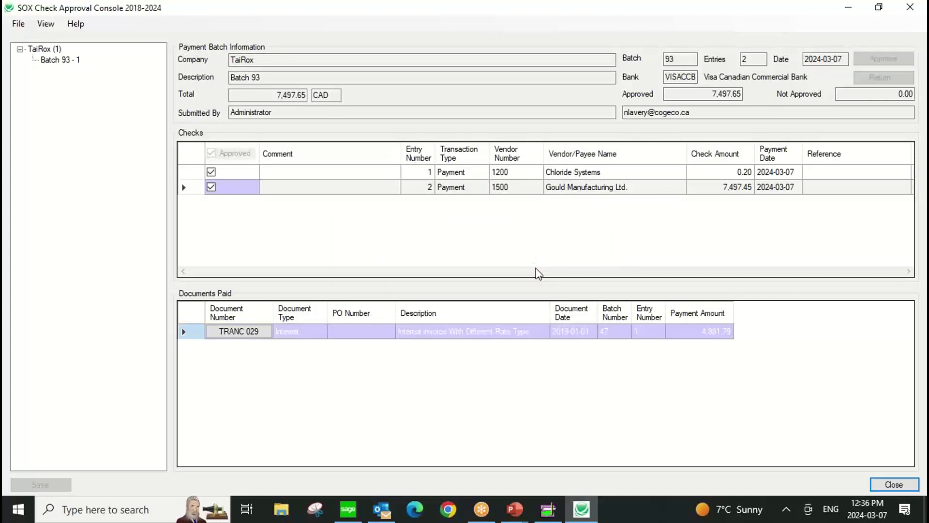
left_click(571, 304)
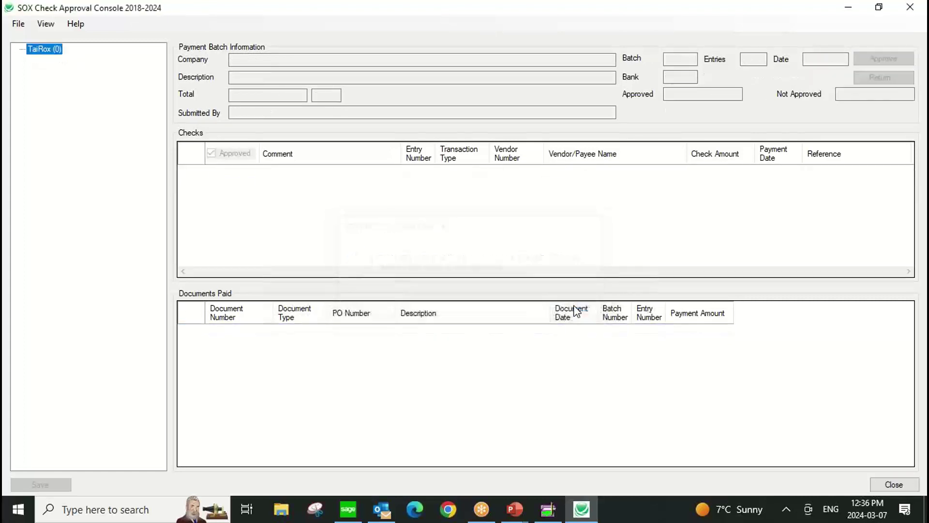
Close the approval console and the Sage payment batch list
double_click(251, 11)
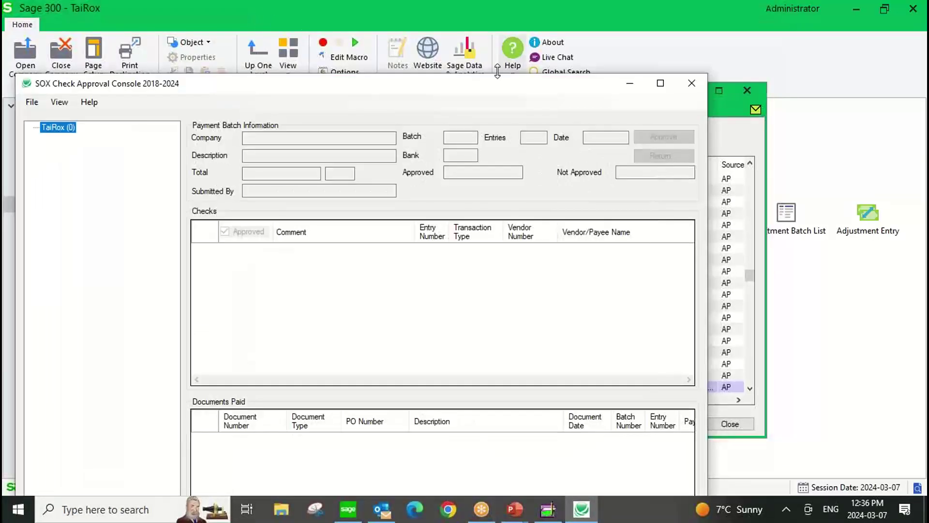
left_click(688, 81)
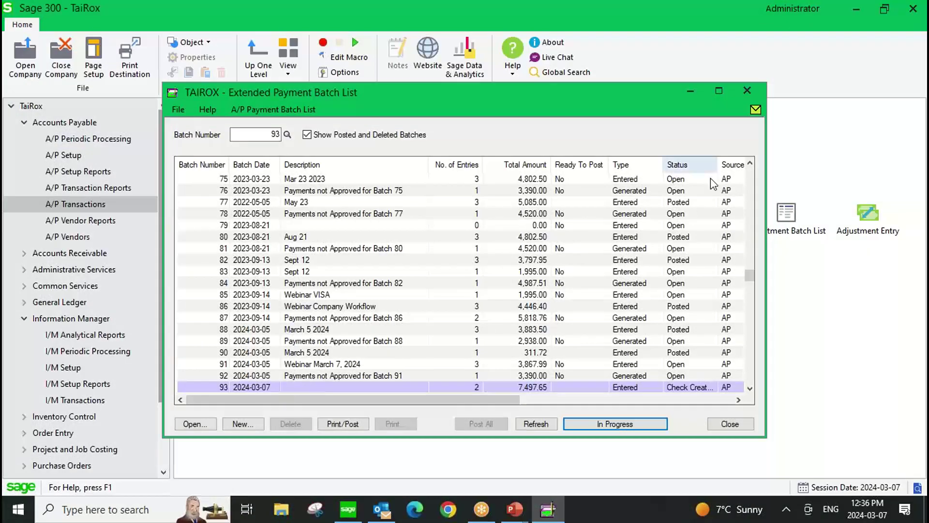
left_click(748, 90)
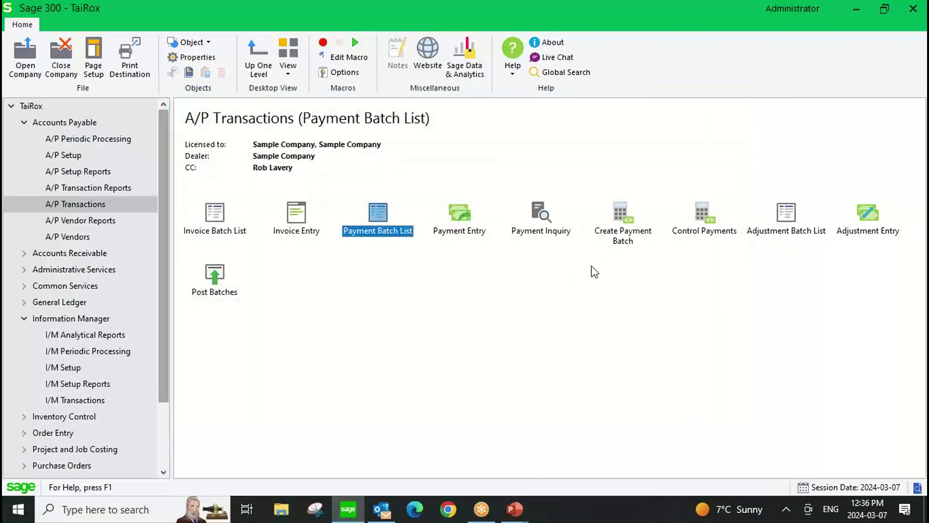